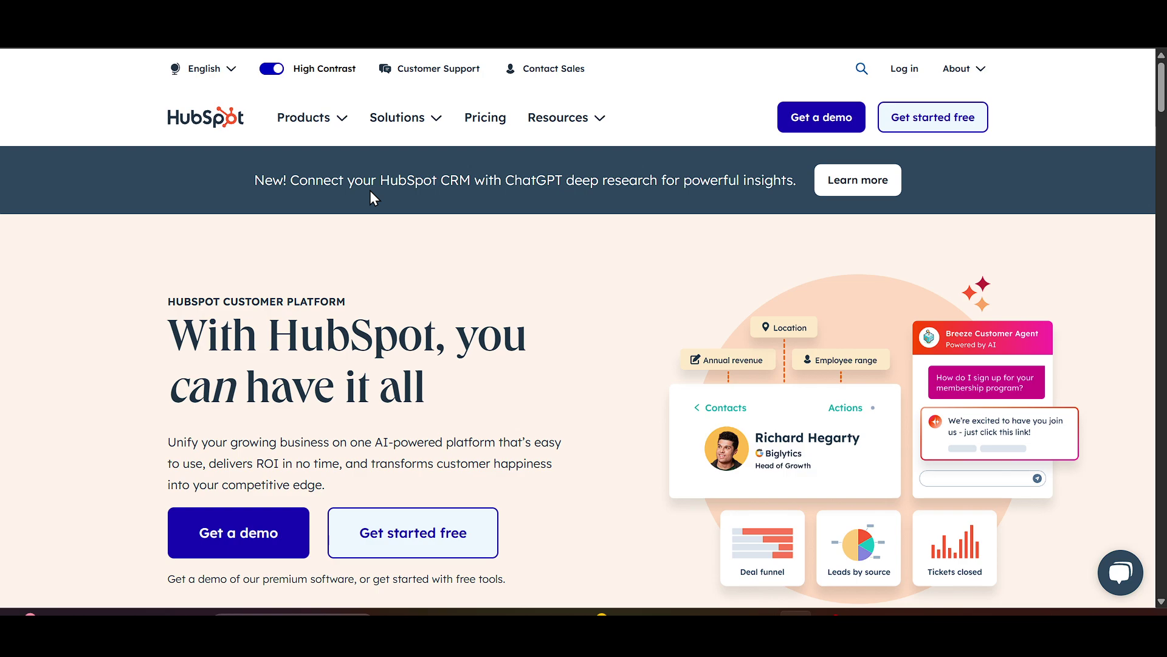
Open the HubSpot homepage from the search results and start the free account sign-up
{"action": "key", "text": "alt+Left"}
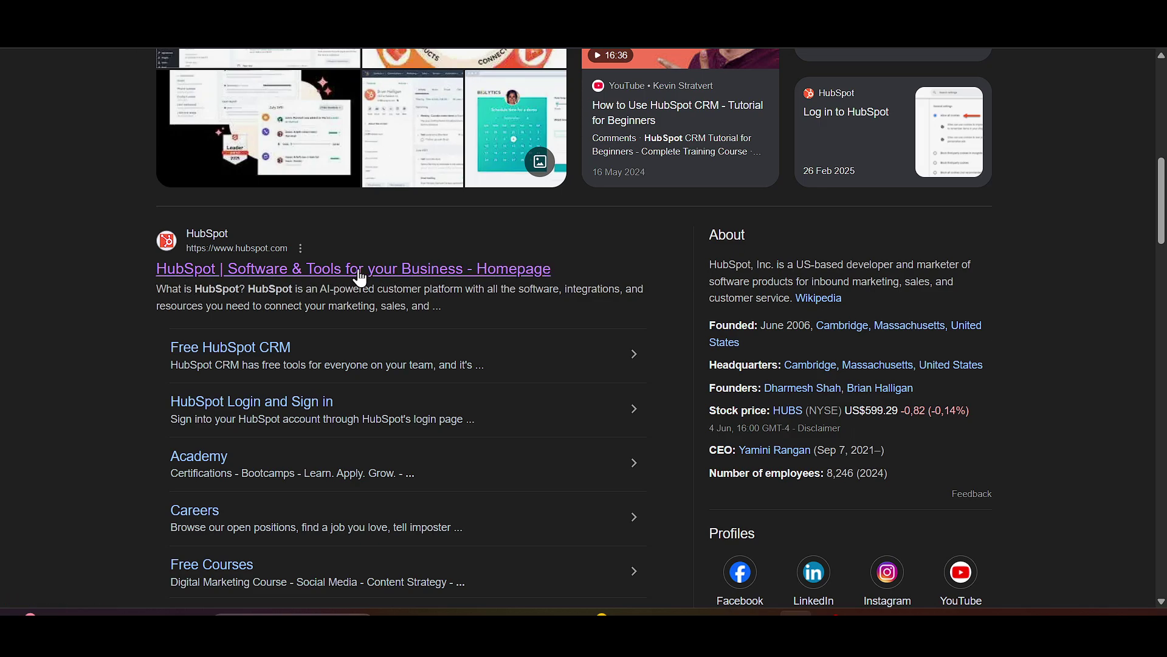
{"action": "left_click", "coordinate": [550, 267]}
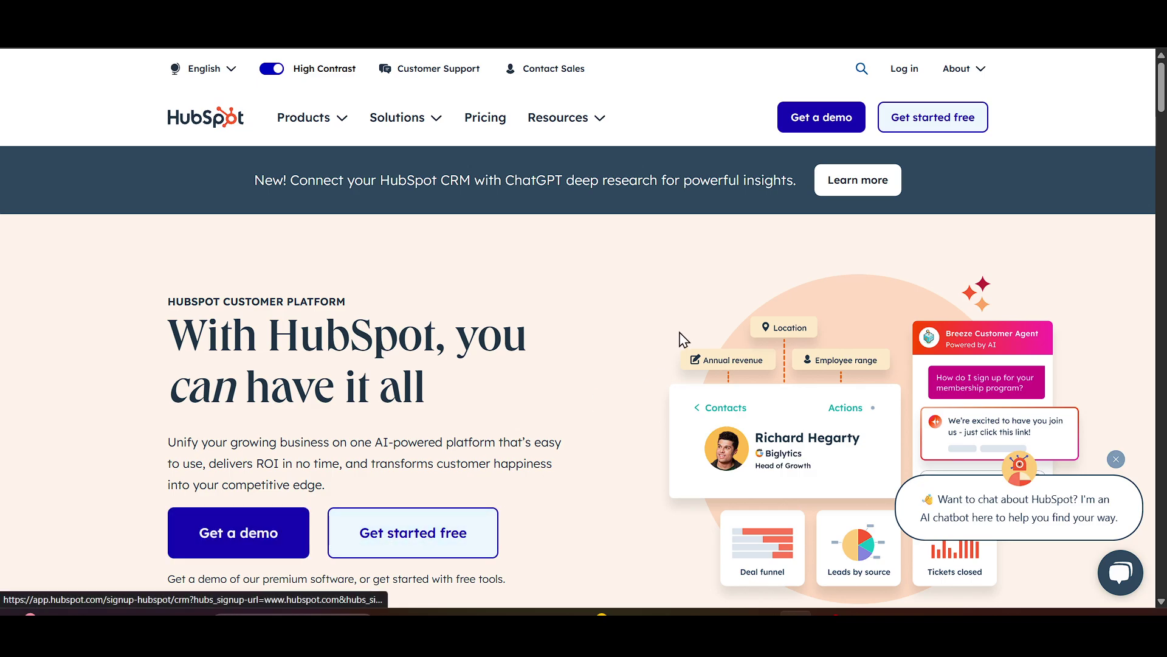
{"action": "left_click", "coordinate": [448, 548]}
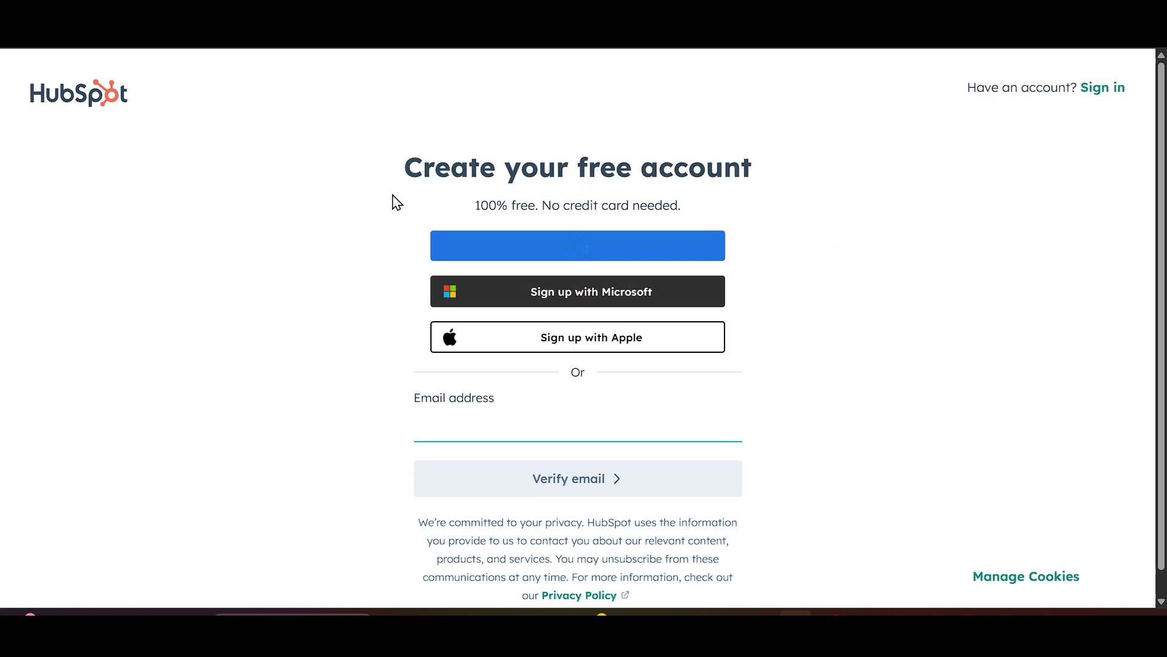
Sign in by continuing with the existing account instead of creating a new, fresh one
{"action": "left_click_drag", "start_coordinate": [406, 165], "coordinate": [793, 166]}
{"action": "left_click", "coordinate": [792, 166]}
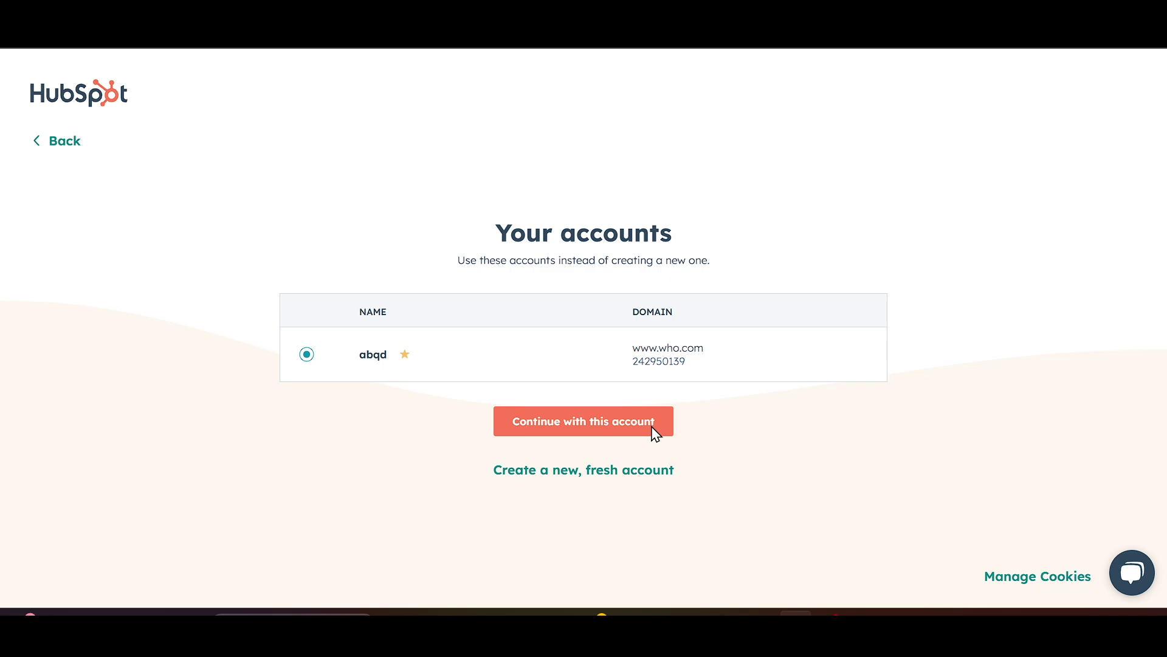
{"action": "left_click", "coordinate": [601, 432]}
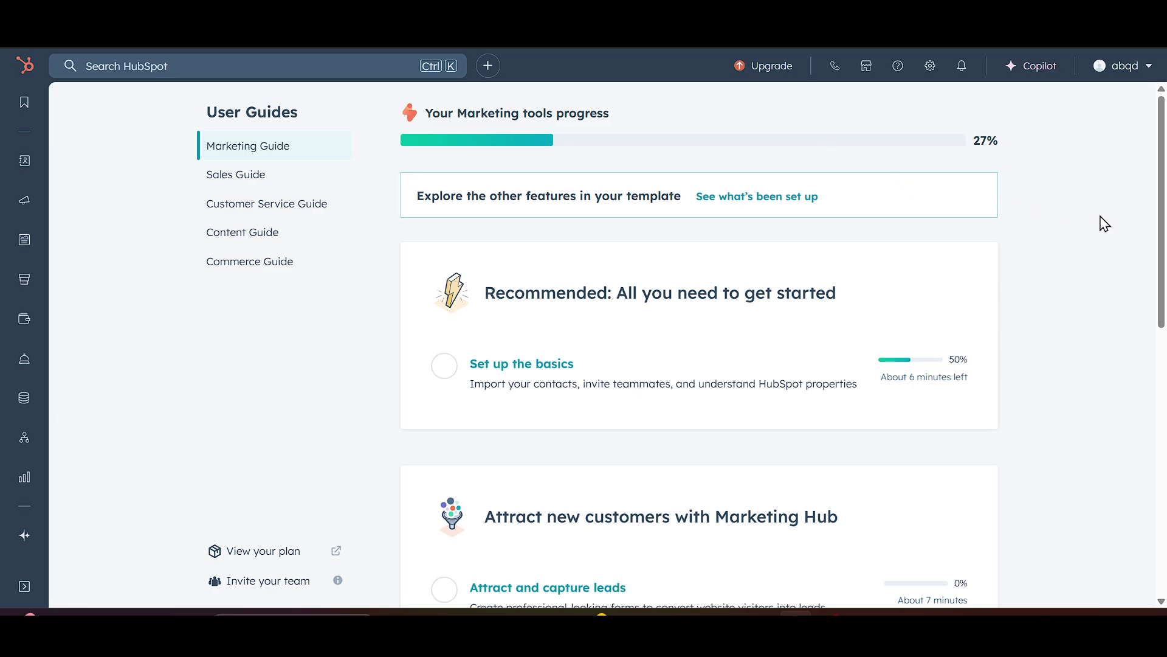
Open the account's Pricing & Features page and review the Free Tools and Starter Customer Platform plans
{"action": "left_click", "coordinate": [1138, 71]}
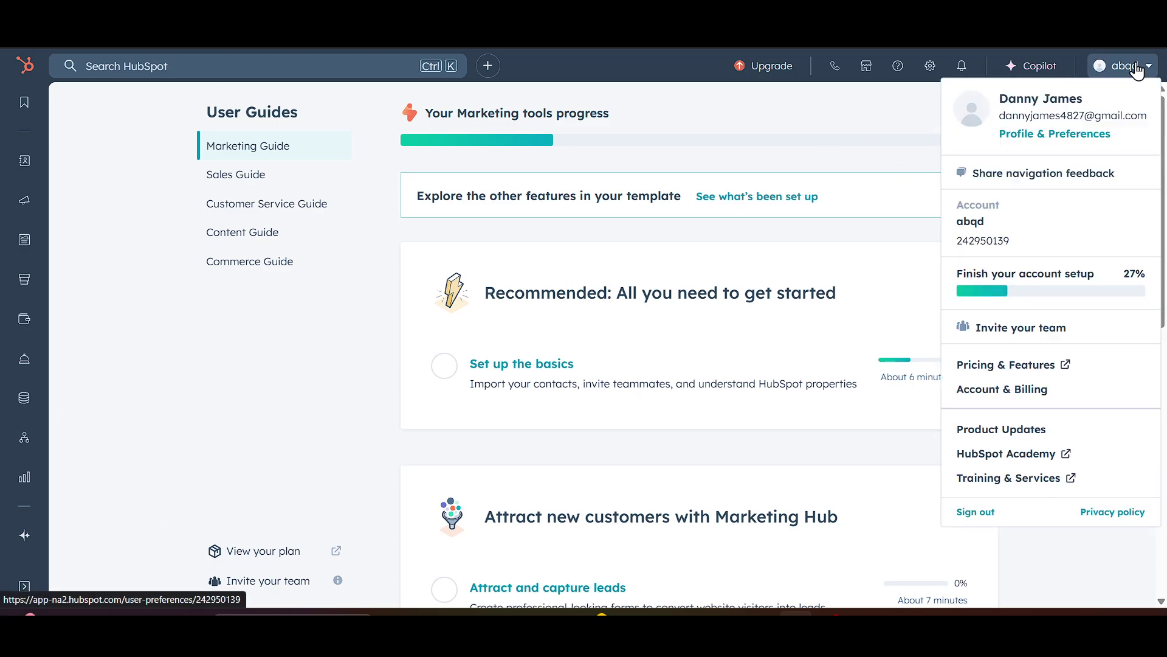
{"action": "left_click", "coordinate": [1025, 368]}
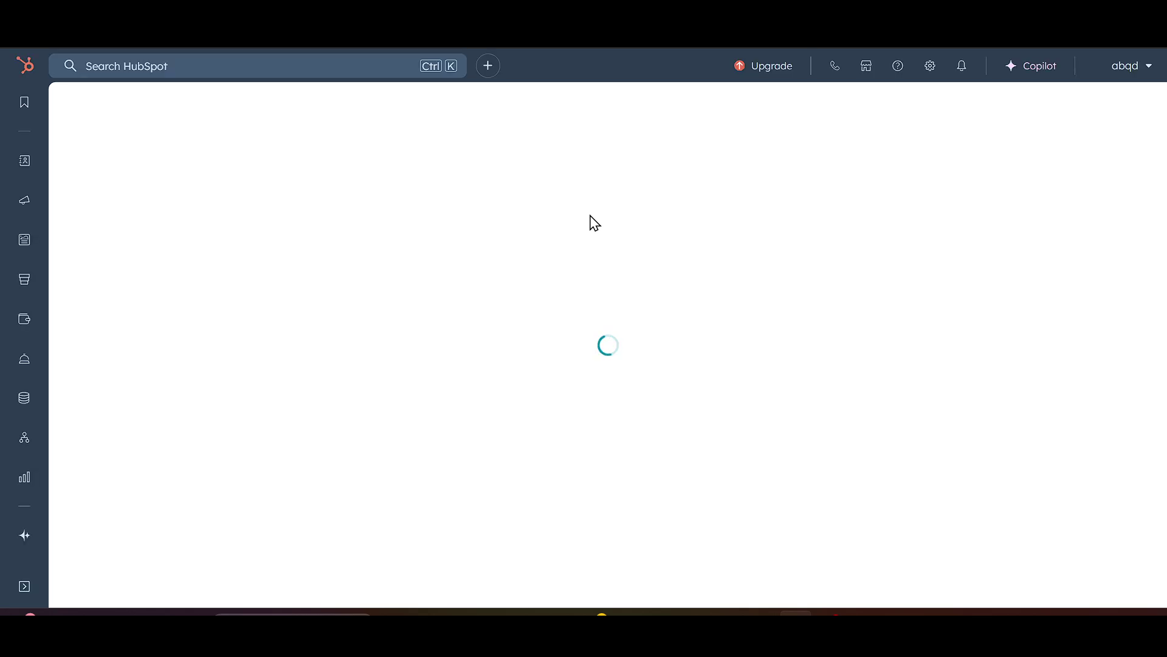
{"action": "scroll", "coordinate": [700, 388], "scroll_direction": "down", "scroll_amount": 2}
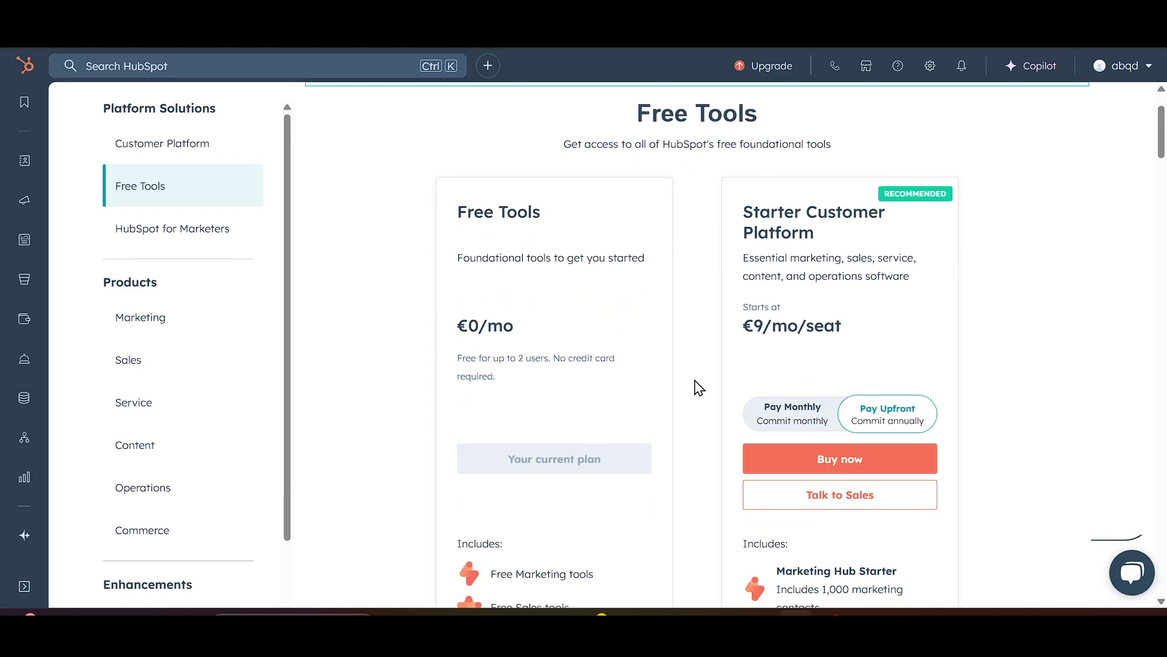
{"action": "scroll", "coordinate": [625, 387], "scroll_direction": "down", "scroll_amount": 1}
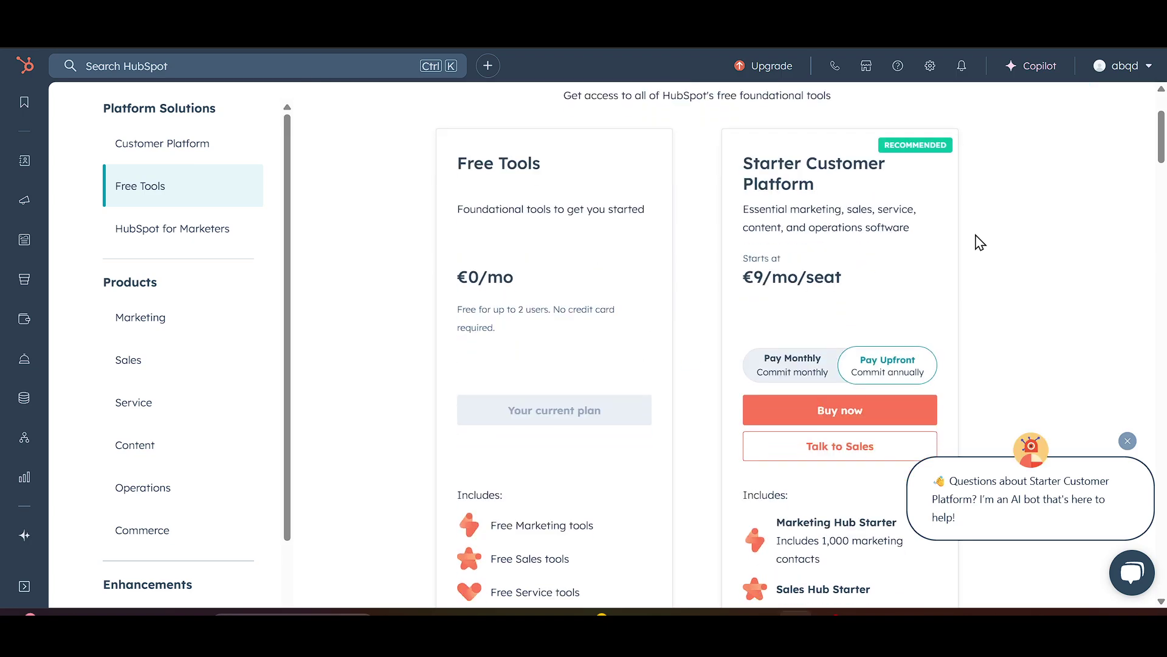
{"action": "scroll", "coordinate": [881, 286], "scroll_direction": "down", "scroll_amount": 1}
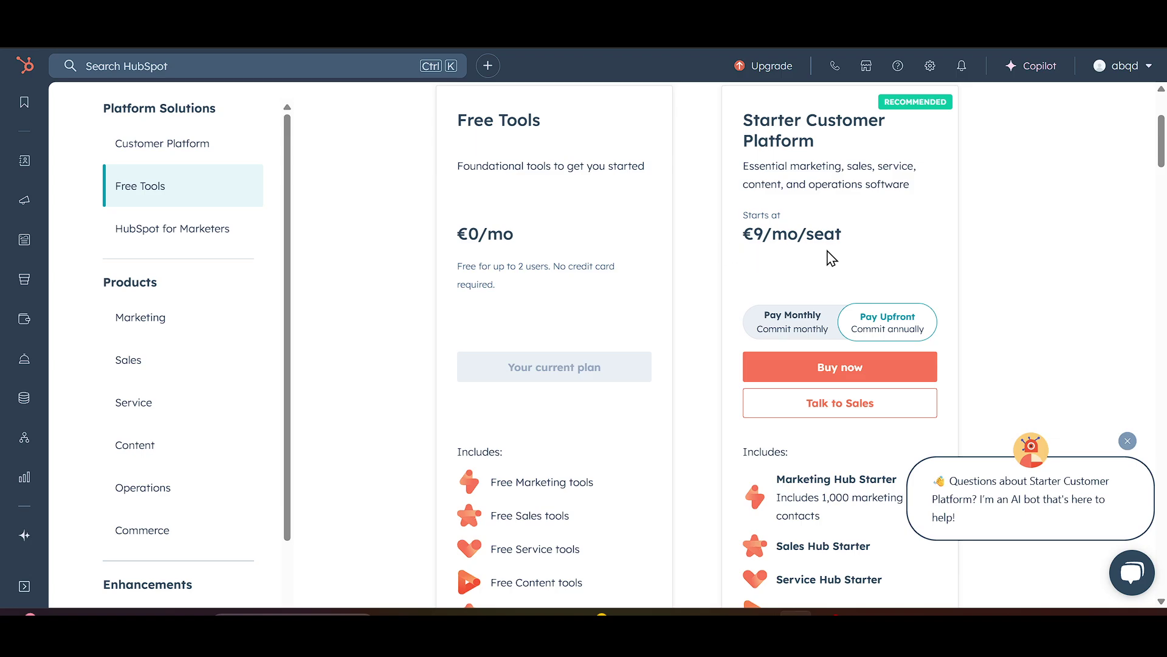
{"action": "scroll", "coordinate": [839, 307], "scroll_direction": "down", "scroll_amount": 2}
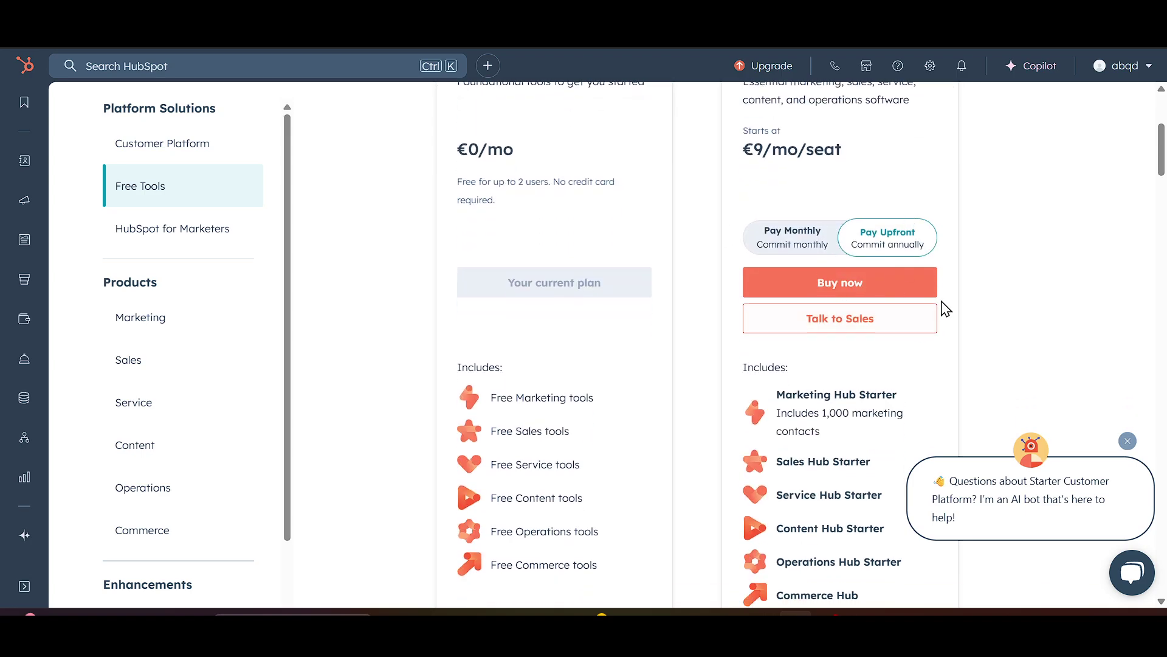
{"action": "scroll", "coordinate": [688, 434], "scroll_direction": "down", "scroll_amount": 2}
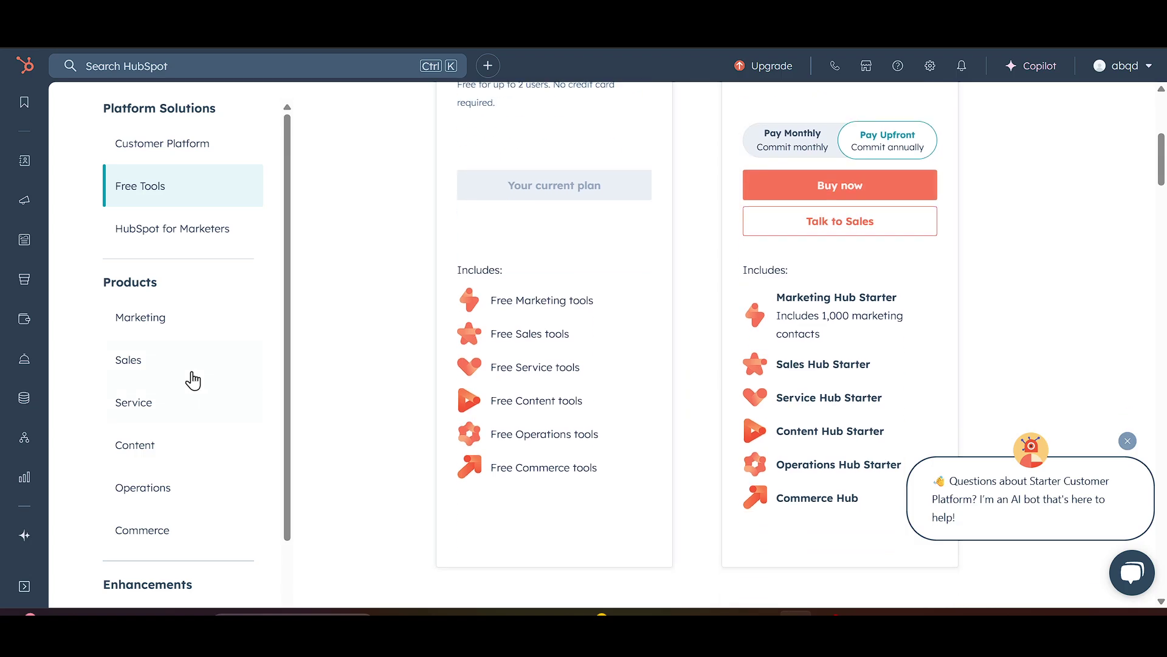
Show the HubSpot for Marketers pricing and review what the Professional and Enterprise plans include
{"action": "left_click", "coordinate": [196, 246]}
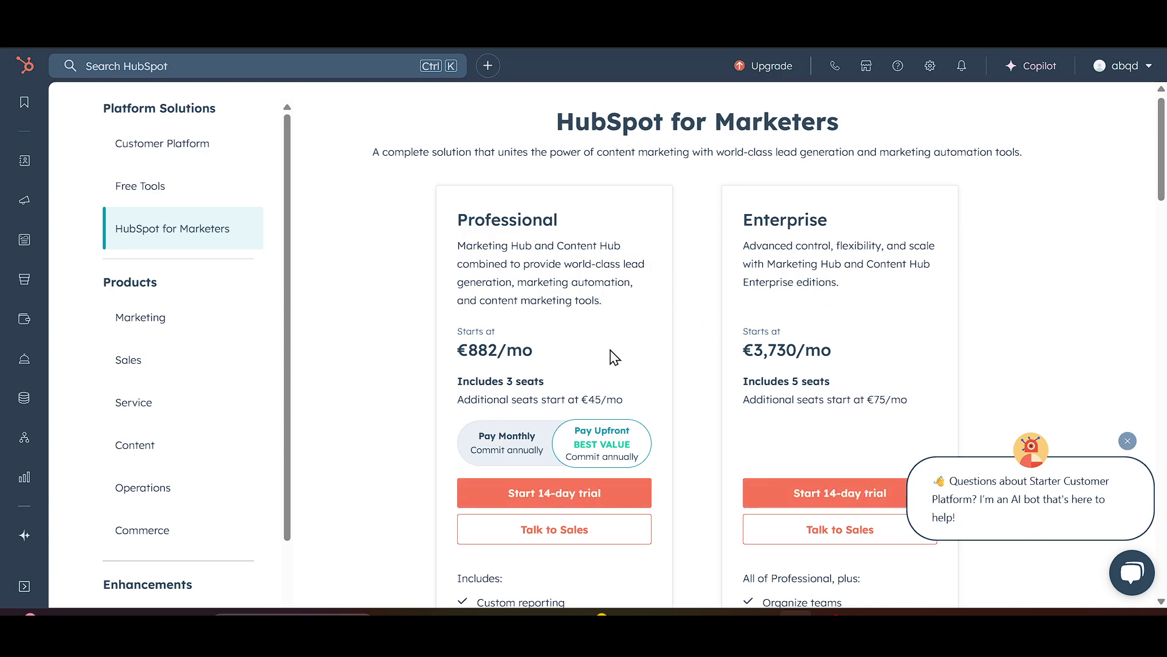
{"action": "scroll", "coordinate": [814, 338], "scroll_direction": "down", "scroll_amount": 1}
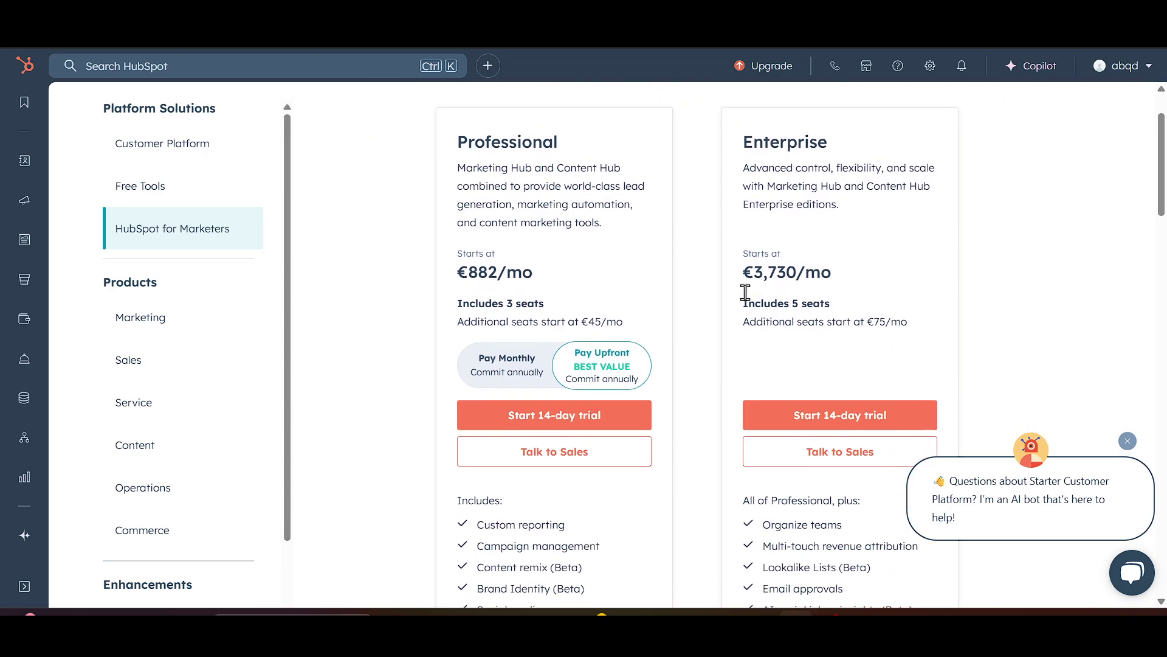
{"action": "scroll", "coordinate": [720, 314], "scroll_direction": "down", "scroll_amount": 3}
{"action": "scroll", "coordinate": [720, 313], "scroll_direction": "down", "scroll_amount": 1}
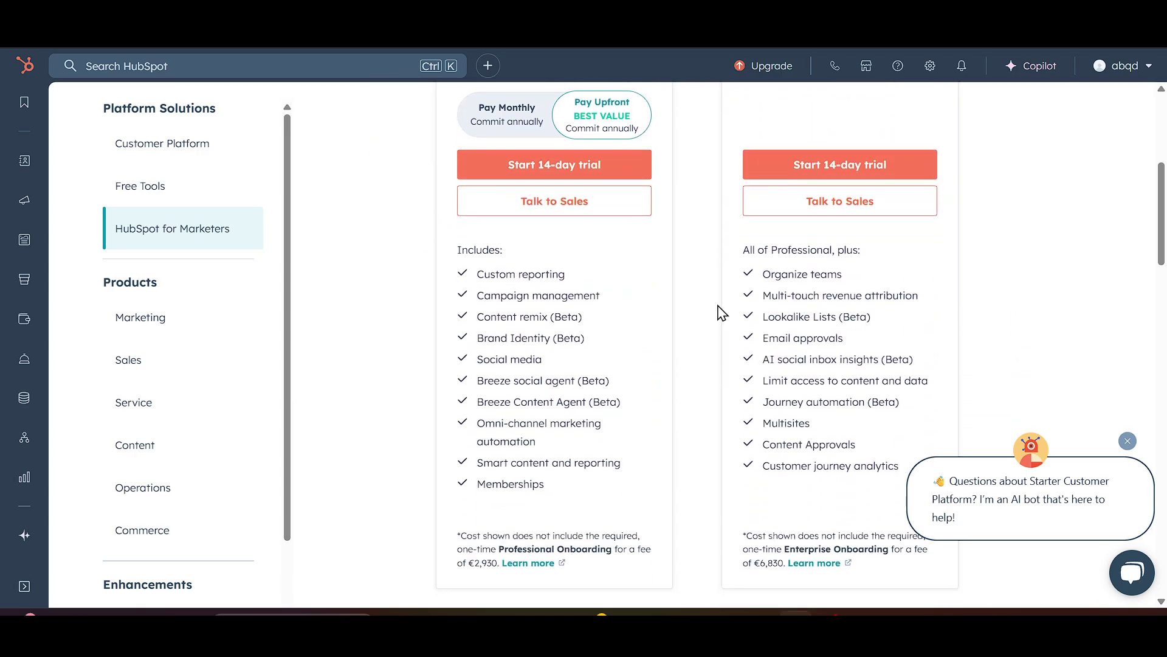
{"action": "scroll", "coordinate": [719, 313], "scroll_direction": "up", "scroll_amount": 1}
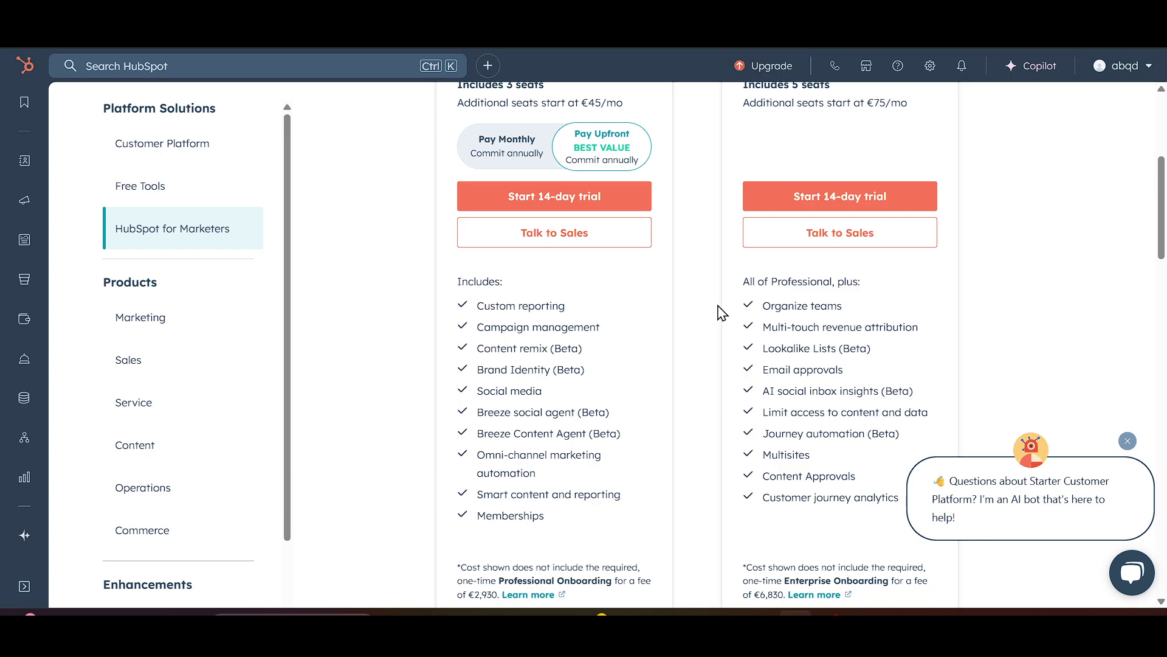
{"action": "scroll", "coordinate": [721, 313], "scroll_direction": "up", "scroll_amount": 4}
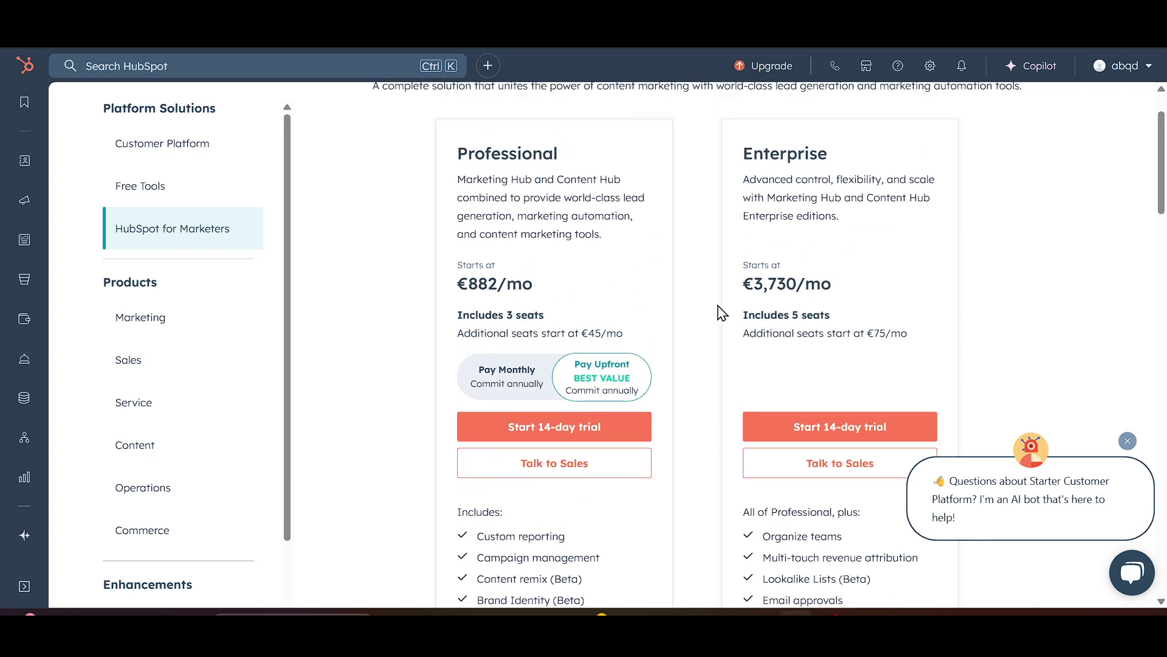
Show the Marketing product pricing and compare the prices of the Starter, Professional and Enterprise plans
{"action": "left_click", "coordinate": [175, 329]}
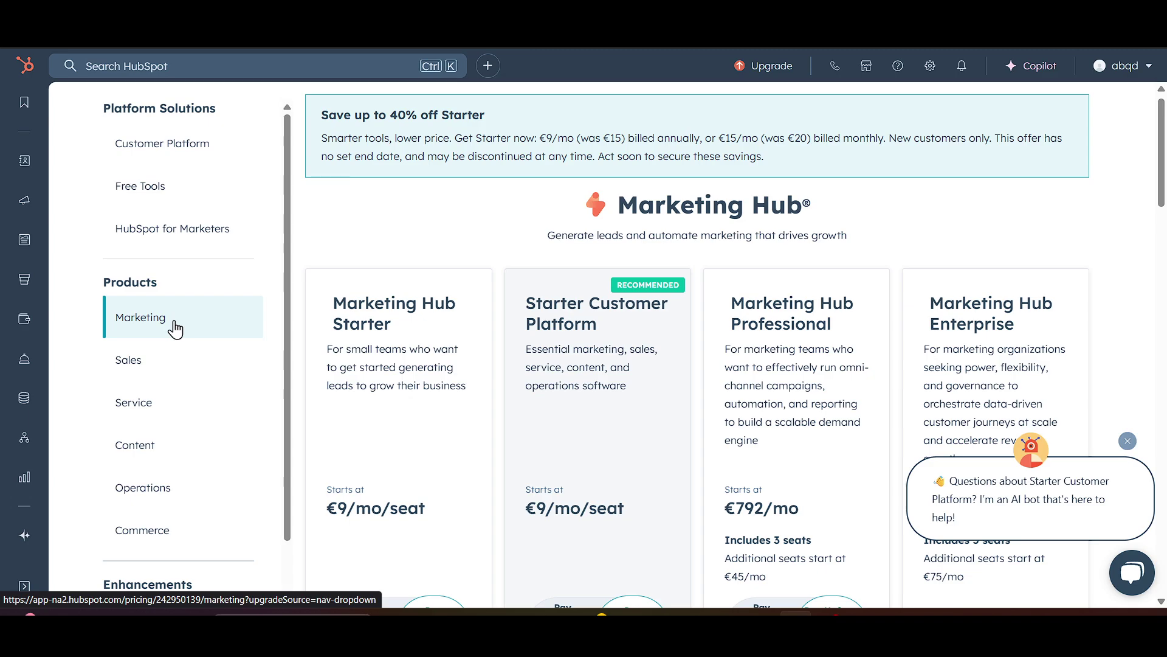
{"action": "scroll", "coordinate": [651, 305], "scroll_direction": "down", "scroll_amount": 2}
{"action": "mouse_move", "coordinate": [5, 310]}
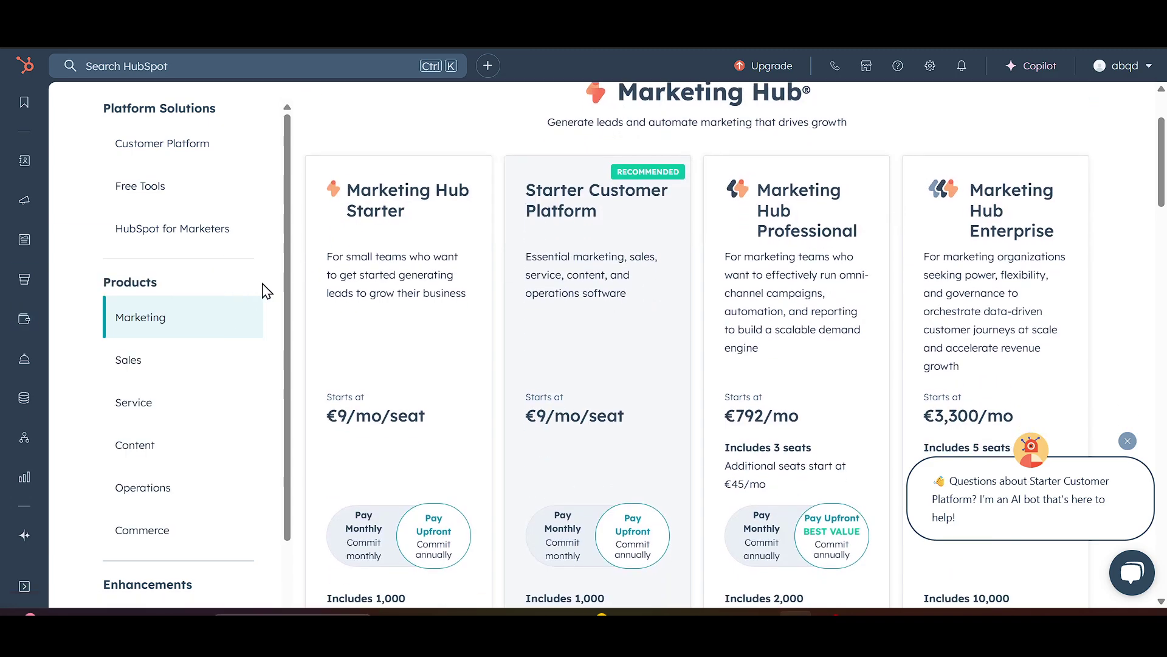
{"action": "scroll", "coordinate": [188, 371], "scroll_direction": "down", "scroll_amount": 2}
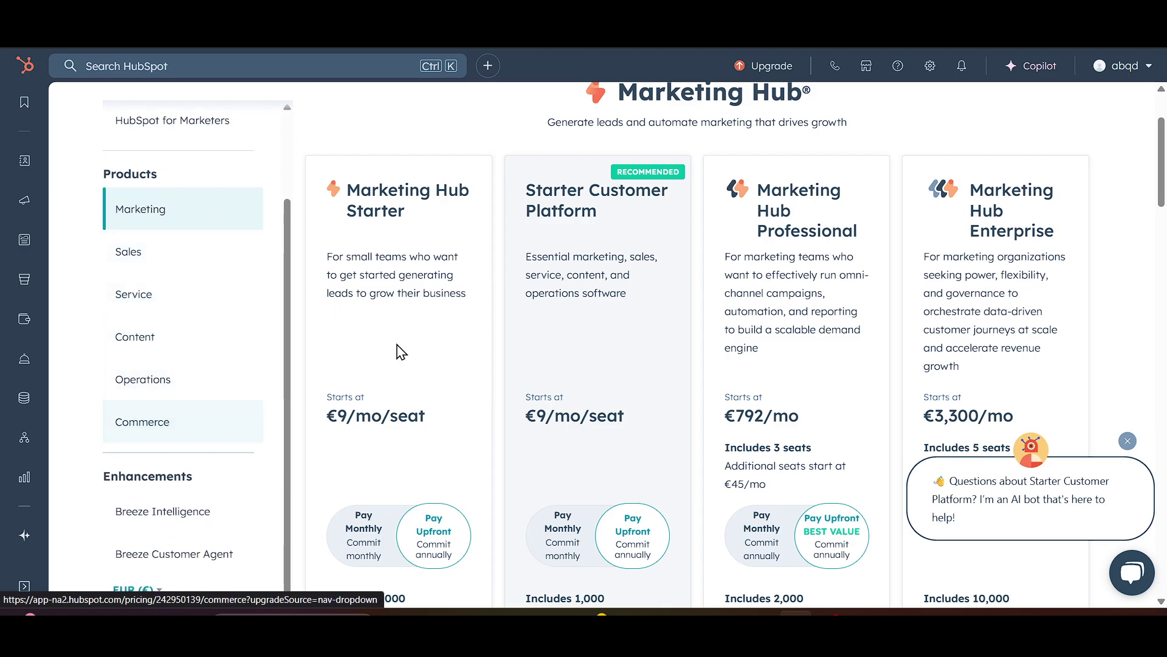
{"action": "scroll", "coordinate": [448, 333], "scroll_direction": "down", "scroll_amount": 1}
{"action": "scroll", "coordinate": [446, 326], "scroll_direction": "up", "scroll_amount": 3}
{"action": "scroll", "coordinate": [520, 437], "scroll_direction": "down", "scroll_amount": 3}
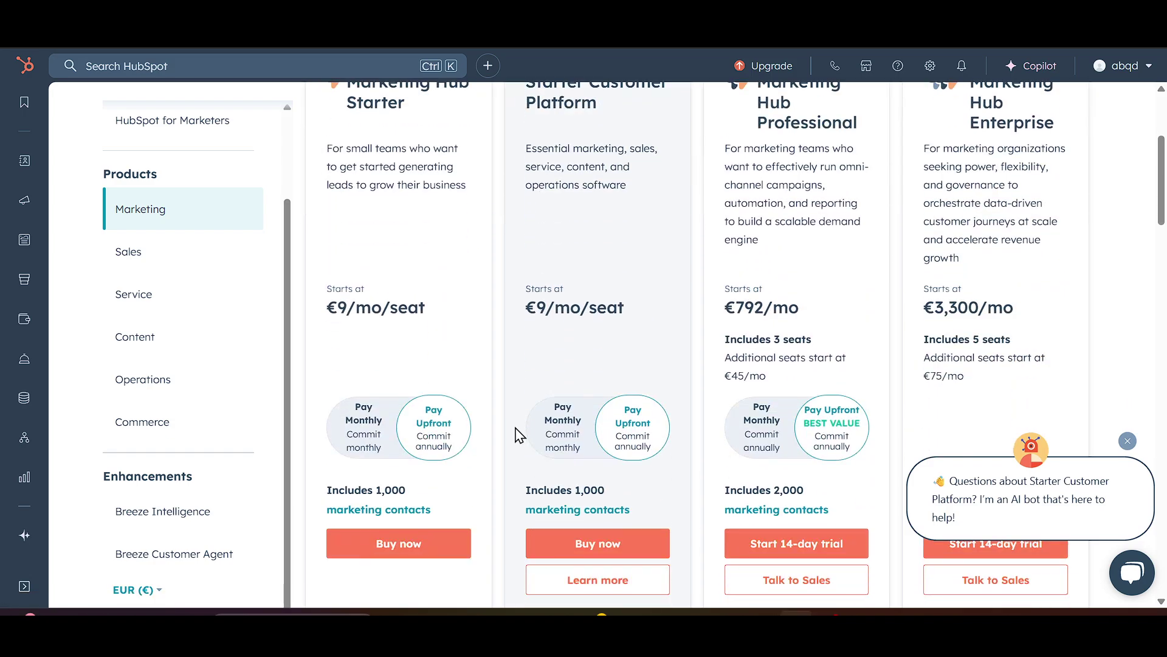
{"action": "scroll", "coordinate": [450, 338], "scroll_direction": "up", "scroll_amount": 2}
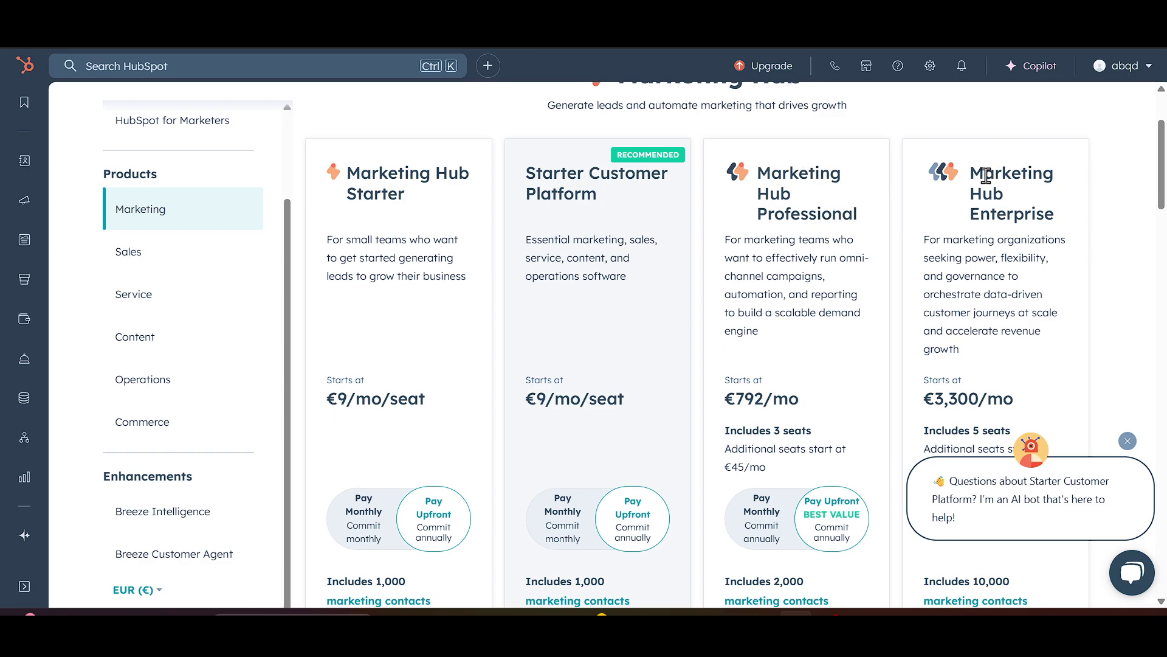
Examine the features included in each Marketing Hub plan, dismissing the chatbot message
{"action": "scroll", "coordinate": [1011, 235], "scroll_direction": "down", "scroll_amount": 6}
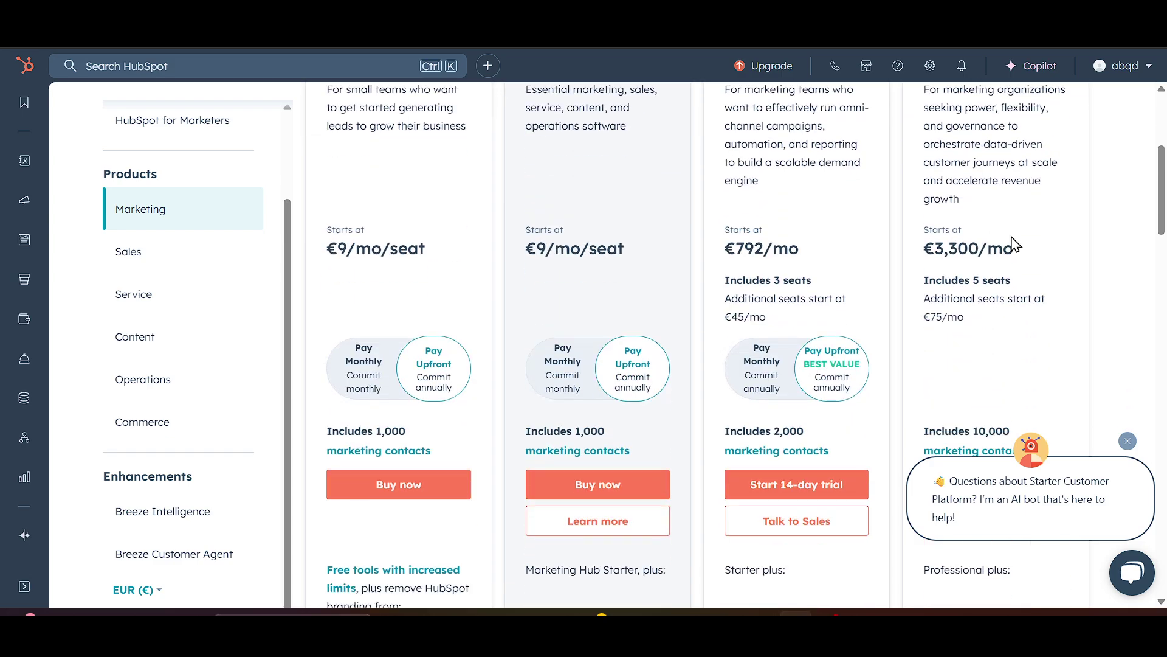
{"action": "scroll", "coordinate": [1011, 236], "scroll_direction": "down", "scroll_amount": 4}
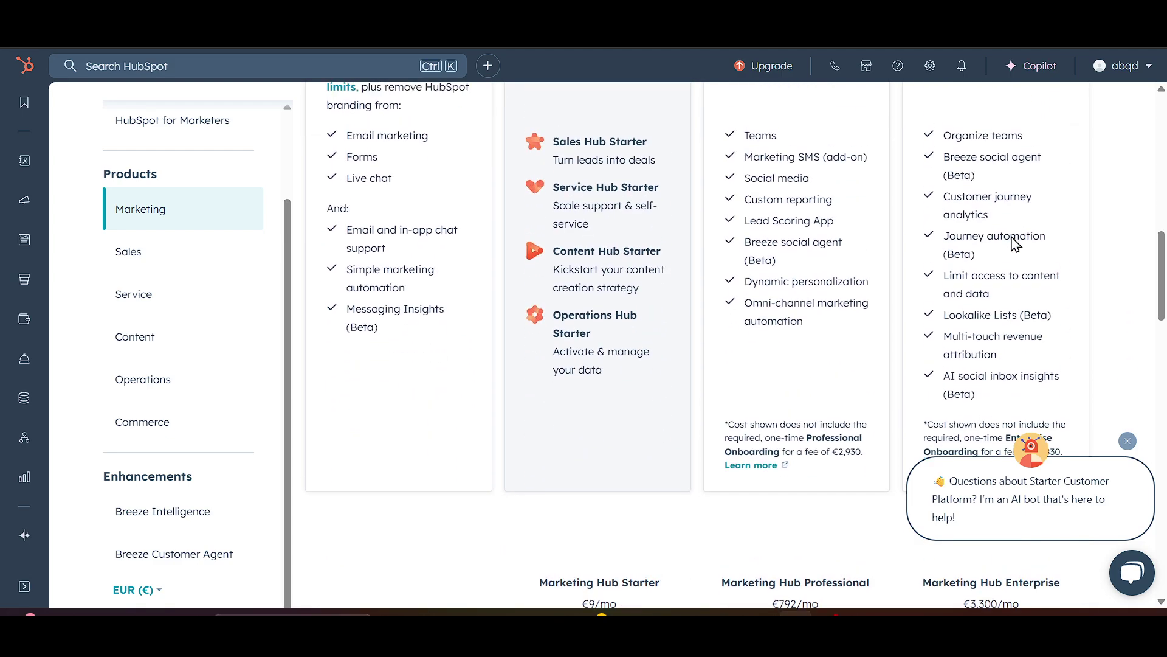
{"action": "left_click", "coordinate": [1127, 443]}
{"action": "scroll", "coordinate": [1071, 429], "scroll_direction": "up", "scroll_amount": 1}
{"action": "mouse_move", "coordinate": [1070, 429]}
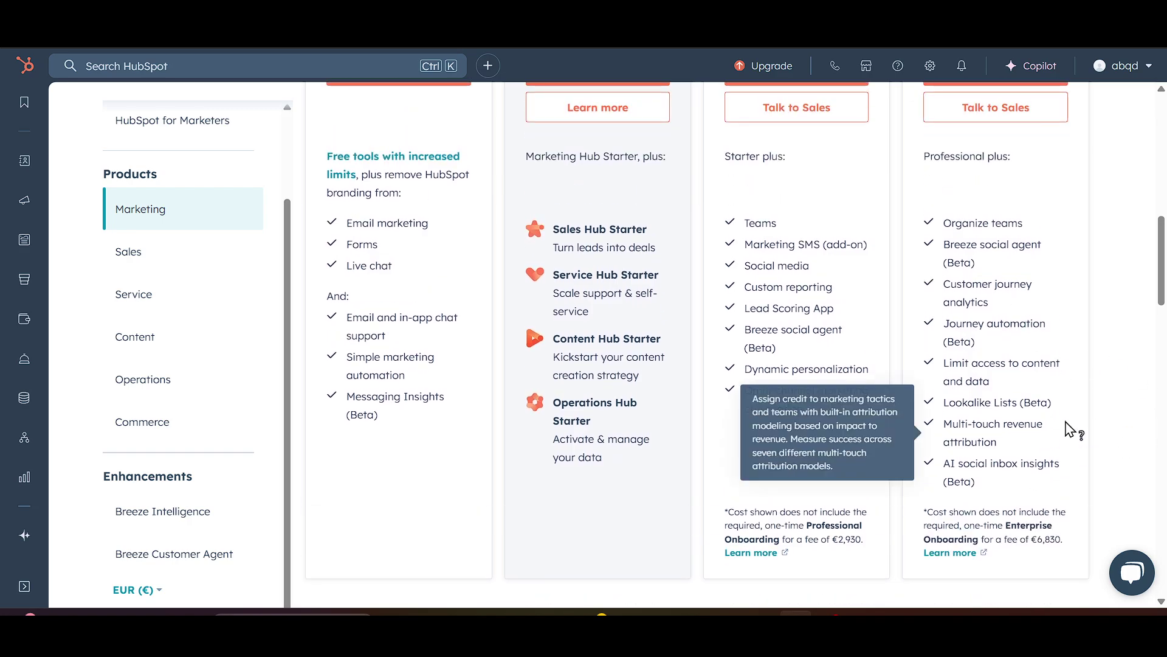
{"action": "scroll", "coordinate": [1046, 335], "scroll_direction": "up", "scroll_amount": 8}
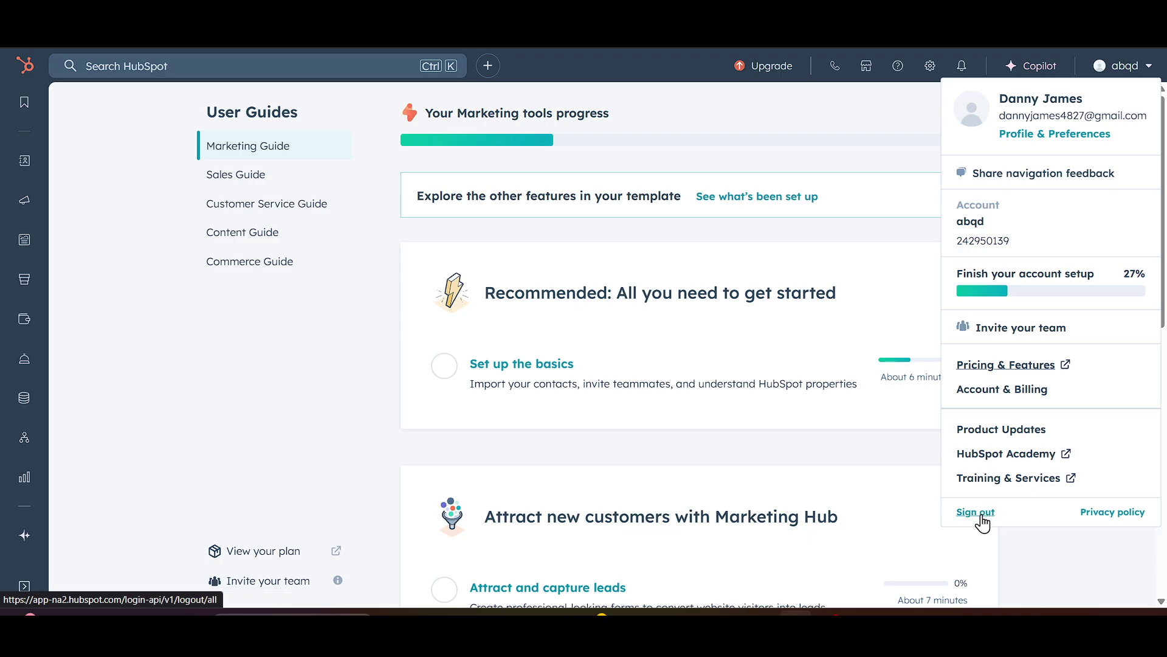
Open the CRM contacts list and look through its Newsletter subscribers, Unsubscribed and All customers views
{"action": "left_click", "coordinate": [1036, 557]}
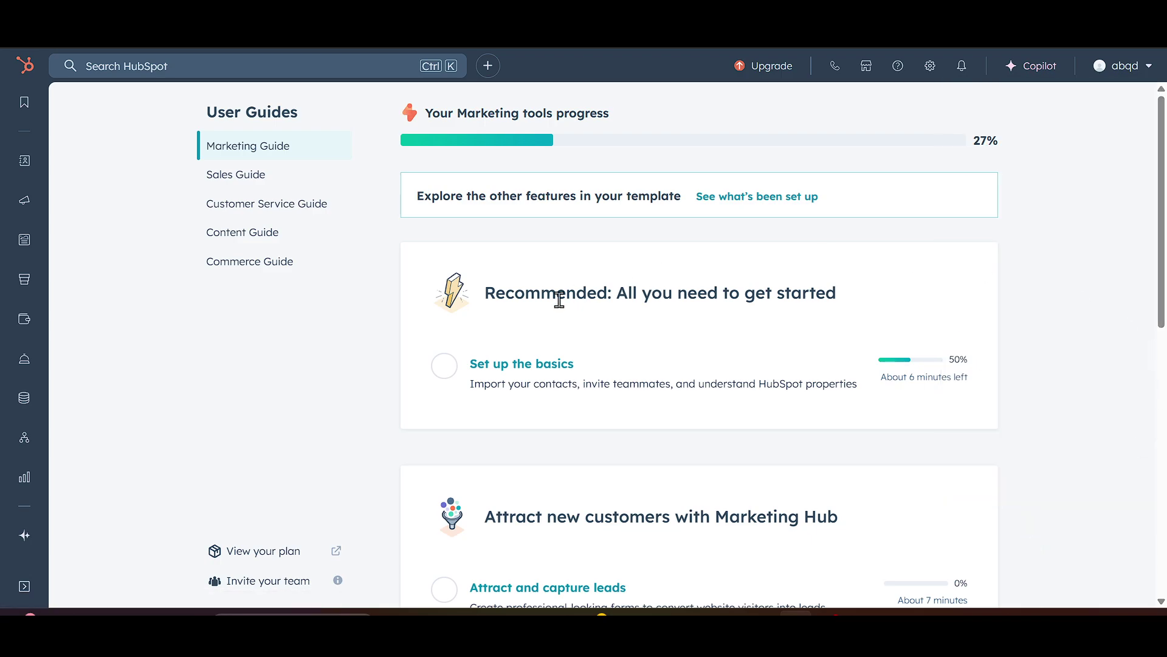
{"action": "left_click", "coordinate": [22, 169]}
{"action": "left_click", "coordinate": [23, 173]}
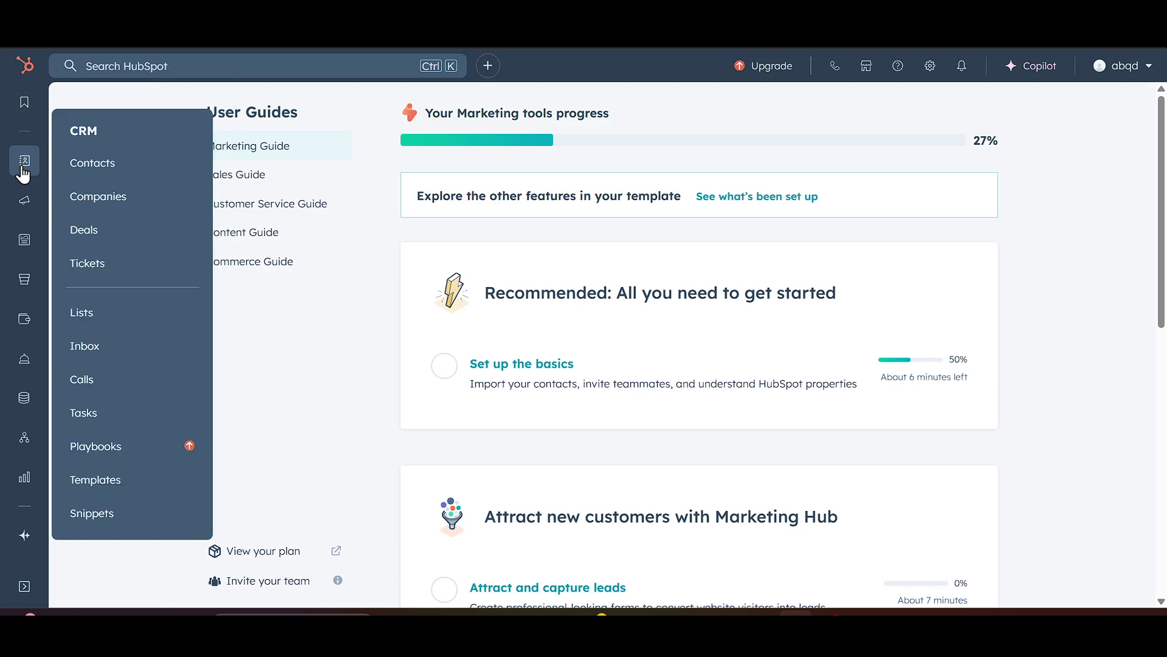
{"action": "left_click", "coordinate": [139, 166]}
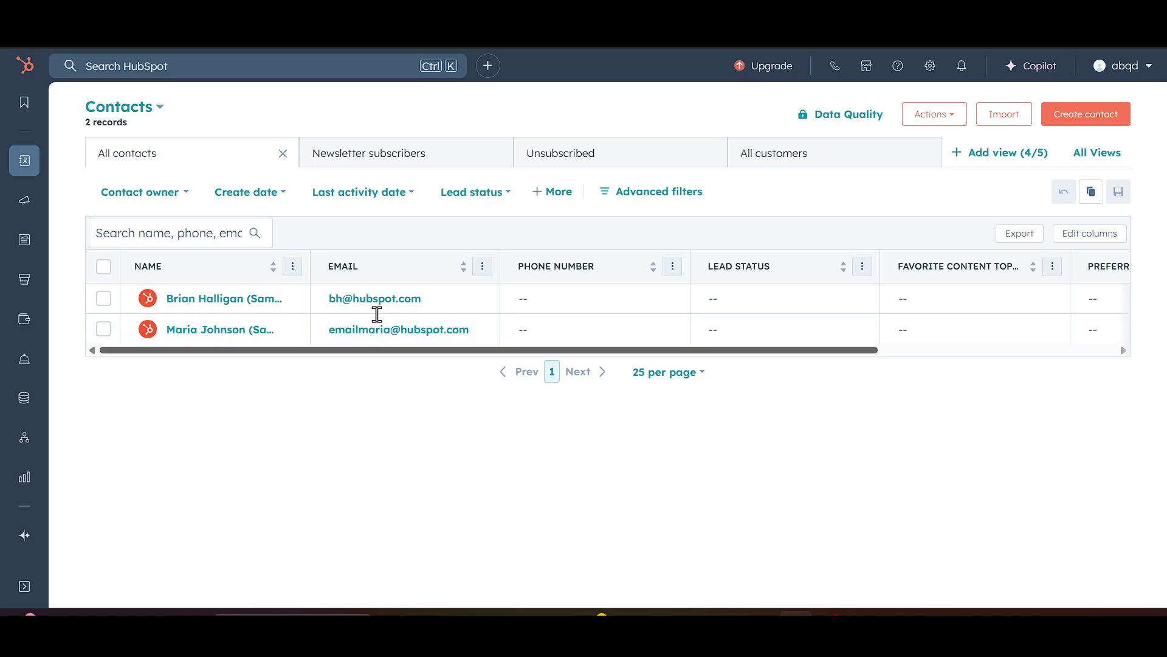
{"action": "left_click", "coordinate": [406, 152]}
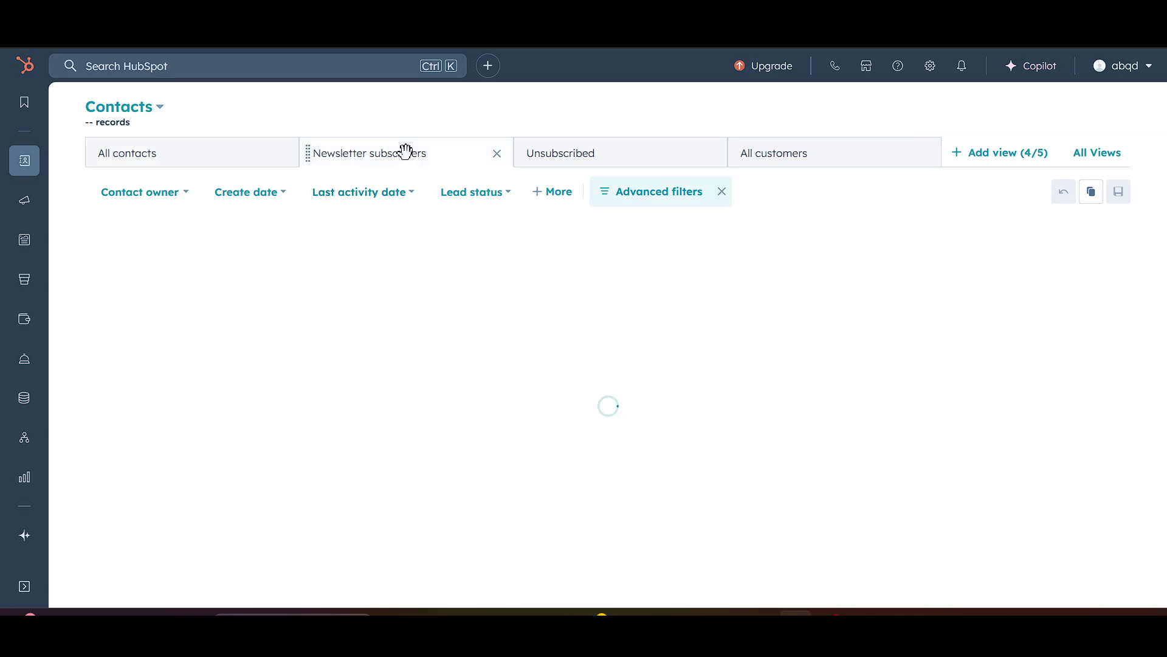
{"action": "left_click", "coordinate": [617, 149]}
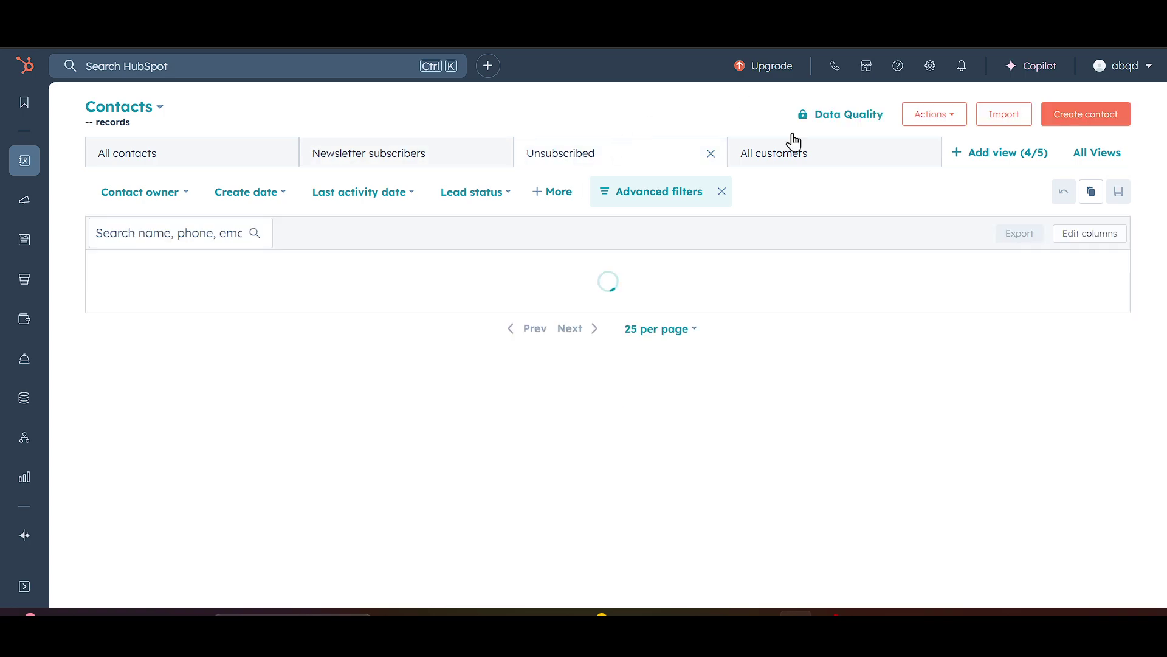
{"action": "left_click", "coordinate": [844, 153]}
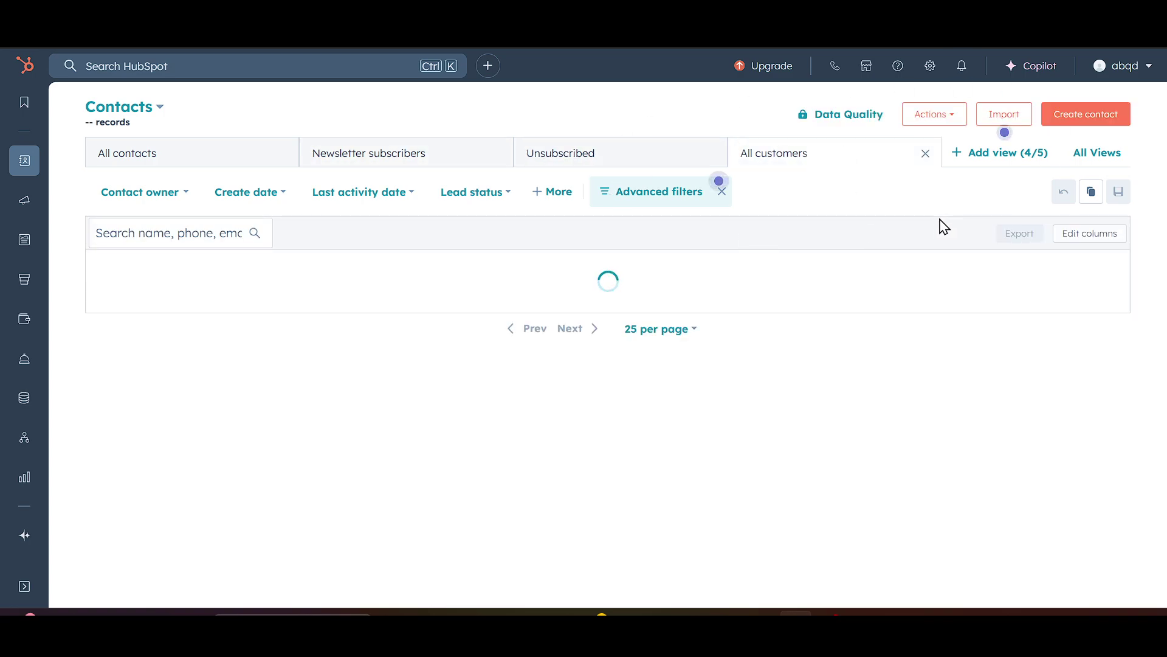
Check the My companies view in the CRM companies list and open the deals list
{"action": "mouse_move", "coordinate": [22, 175]}
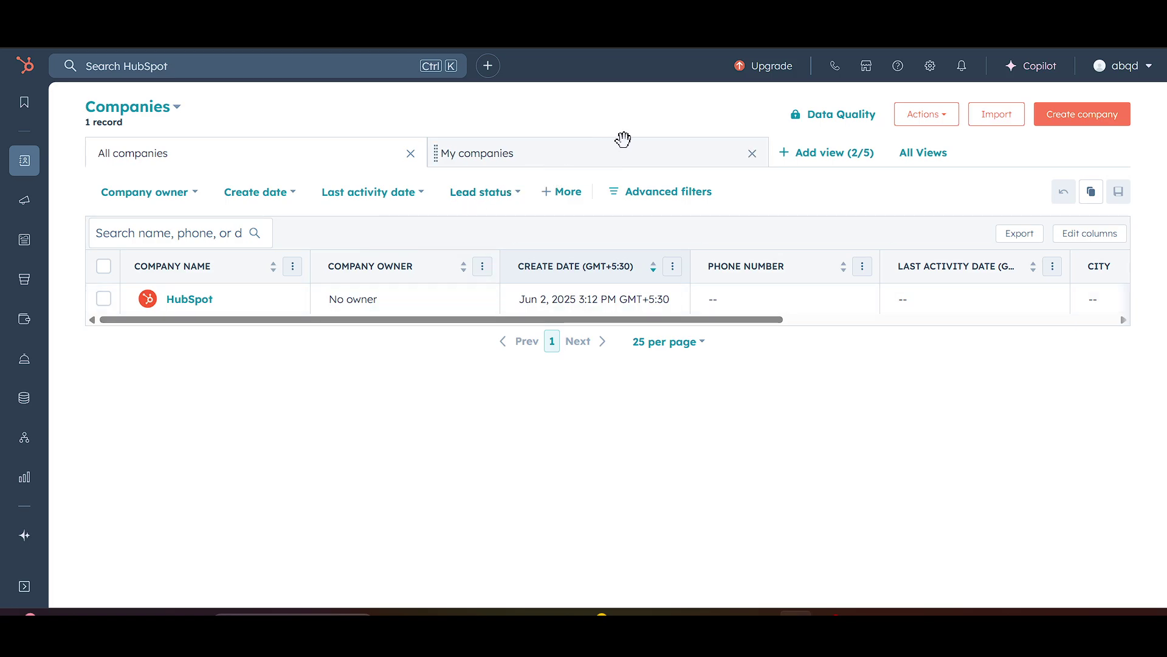
{"action": "left_click", "coordinate": [606, 152]}
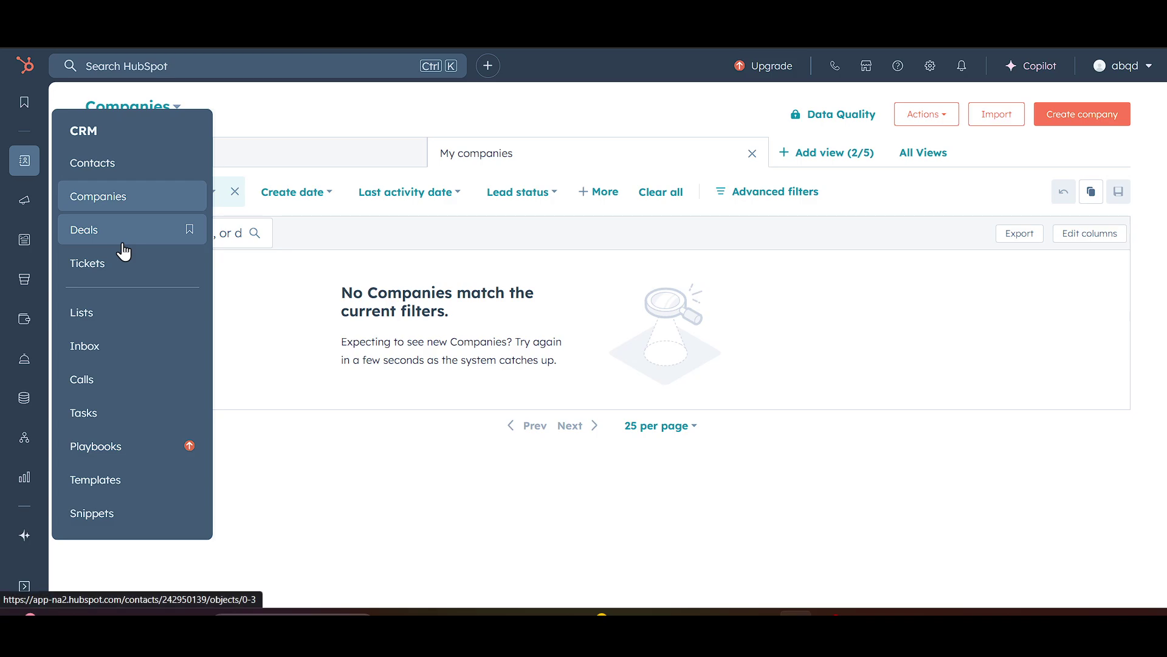
{"action": "left_click", "coordinate": [124, 243]}
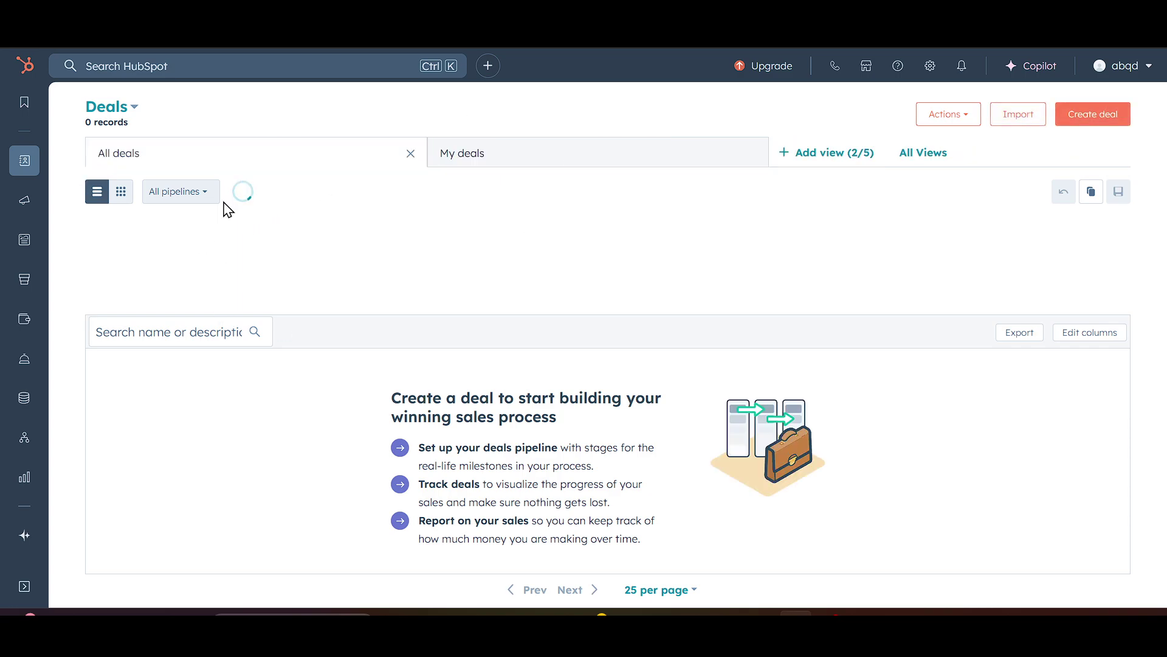
Check the My deals view in the deals list and open the CRM tickets list
{"action": "left_click", "coordinate": [617, 157]}
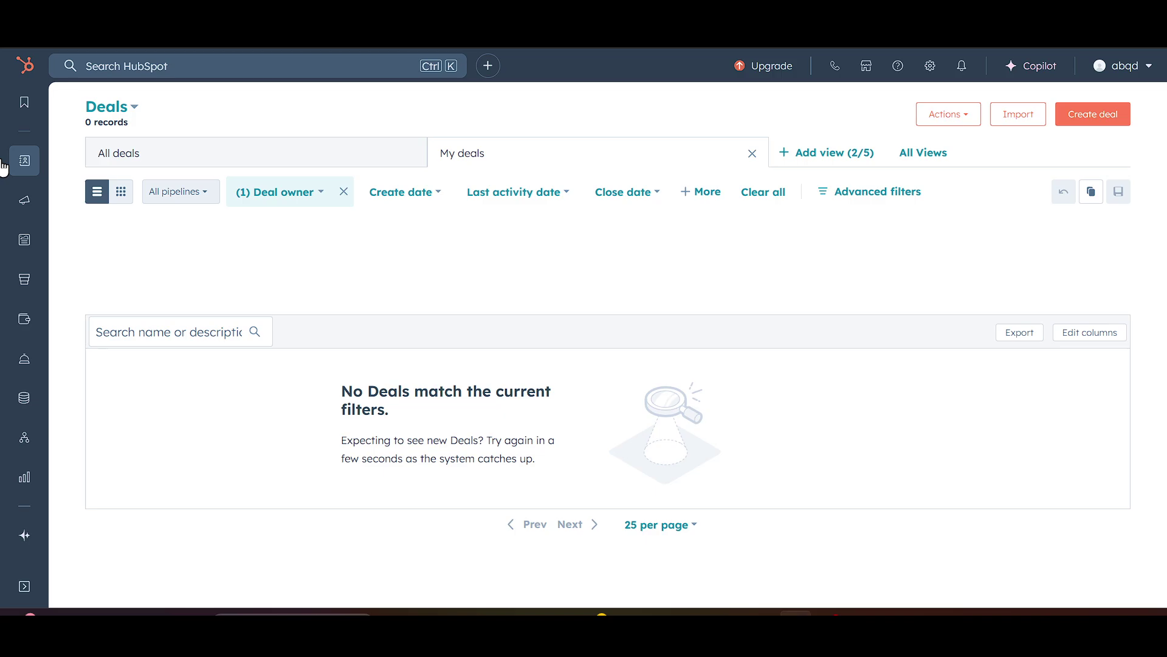
{"action": "mouse_move", "coordinate": [24, 161]}
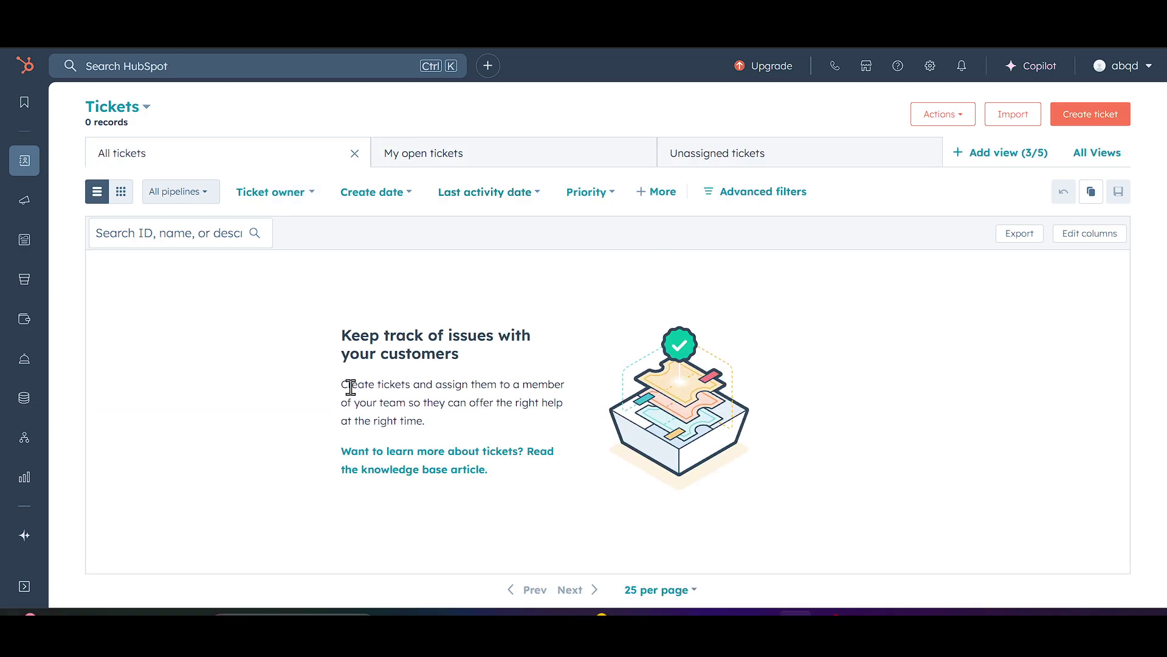
Start a new ticket and look through its available Pipeline and Ticket status options
{"action": "left_click", "coordinate": [1090, 115]}
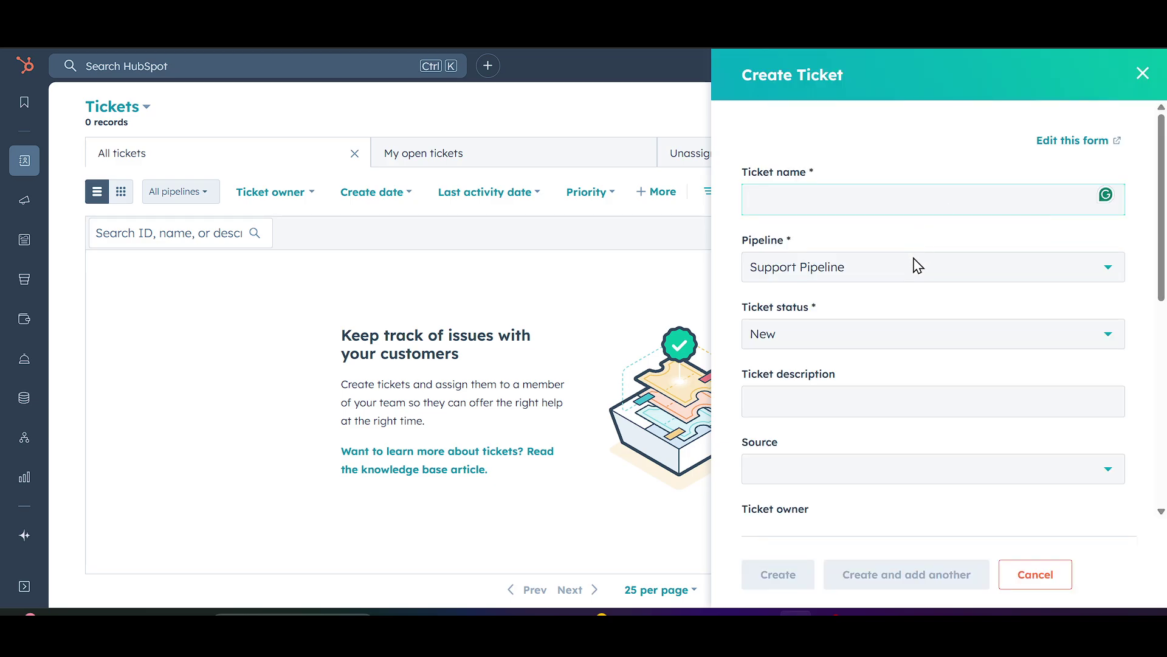
{"action": "left_click", "coordinate": [908, 277]}
{"action": "left_click", "coordinate": [919, 281]}
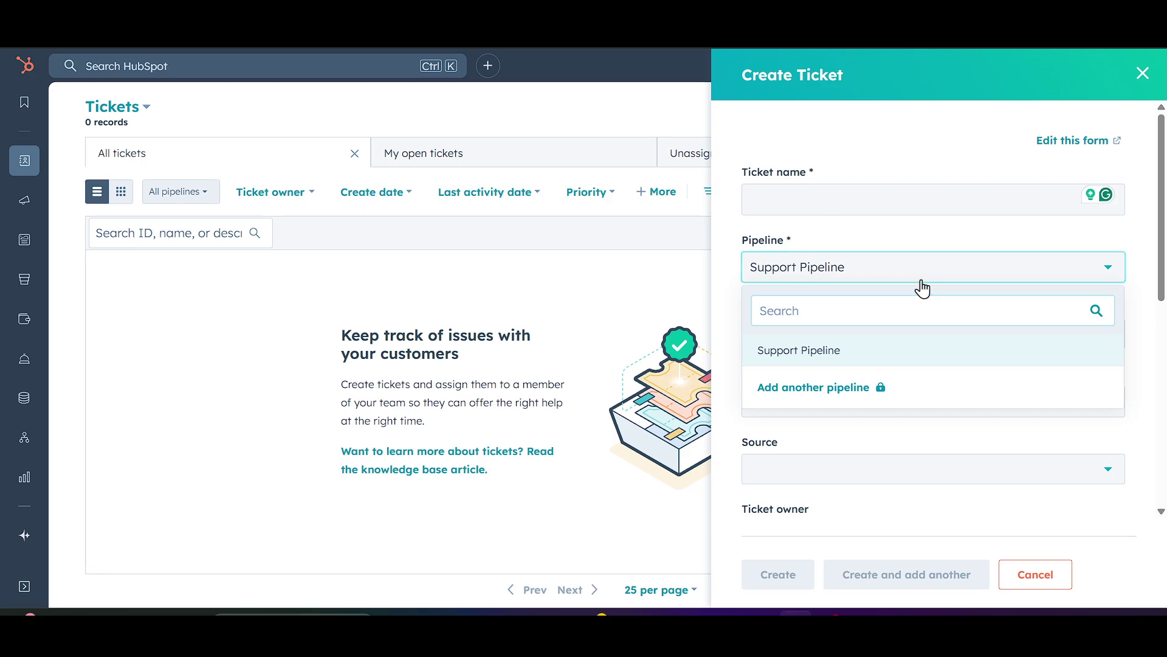
{"action": "scroll", "coordinate": [916, 331], "scroll_direction": "down", "scroll_amount": 1}
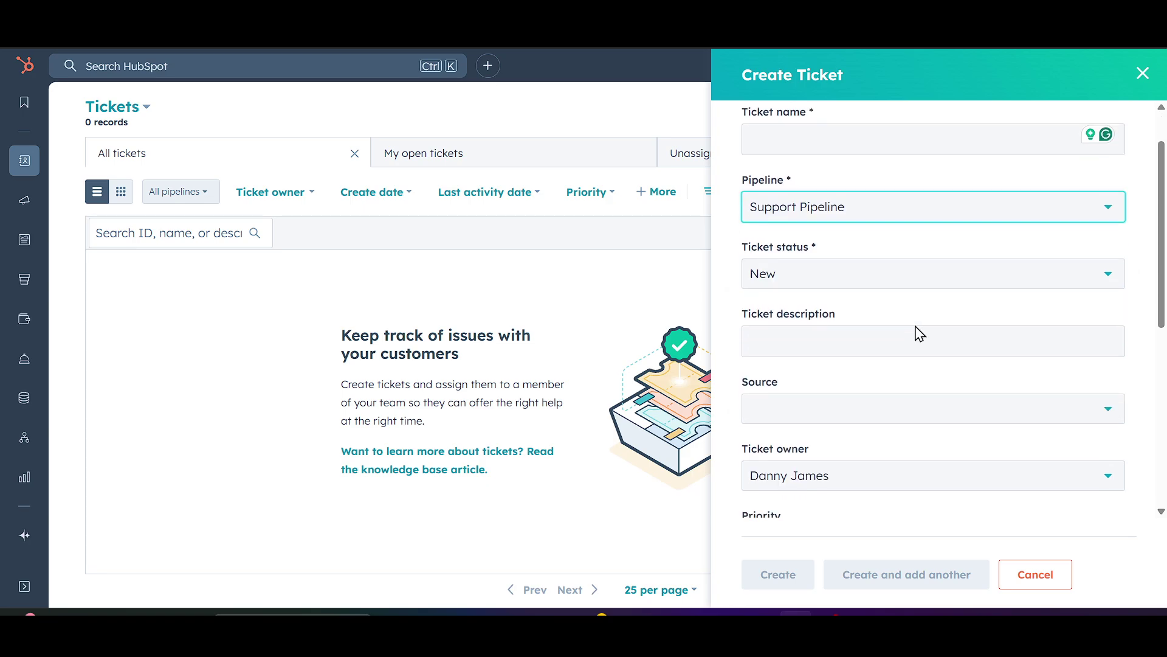
{"action": "left_click", "coordinate": [934, 290]}
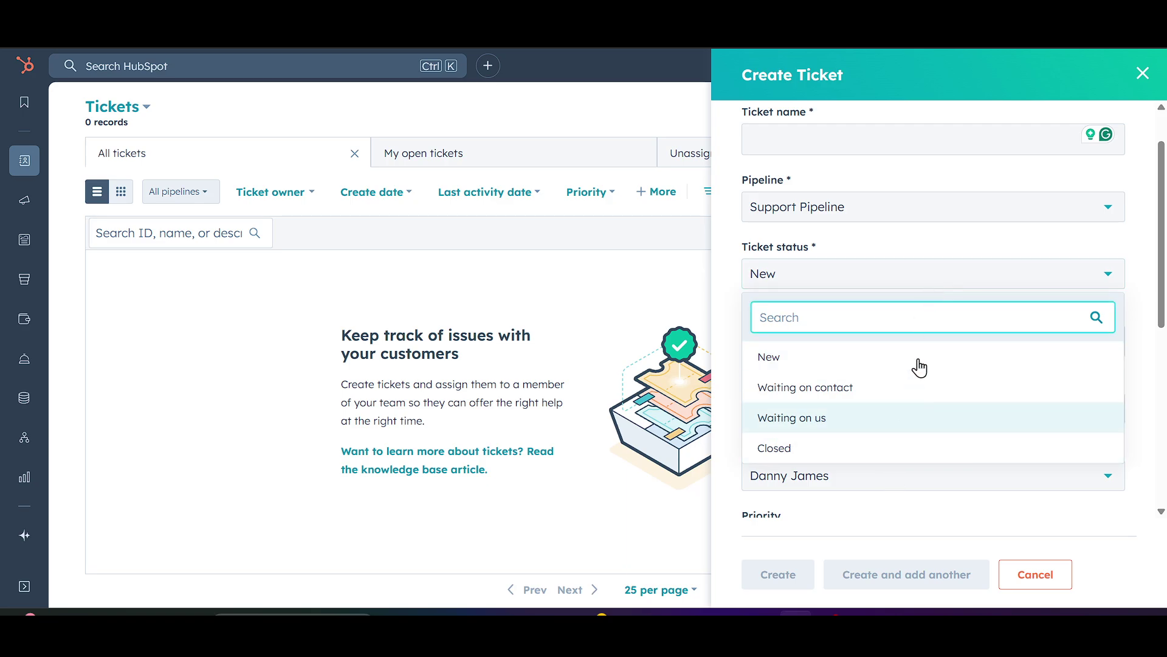
{"action": "left_click", "coordinate": [938, 286]}
Examine the ticket's Source options and the remaining fields through to the contact and company associations
{"action": "scroll", "coordinate": [906, 331], "scroll_direction": "down", "scroll_amount": 1}
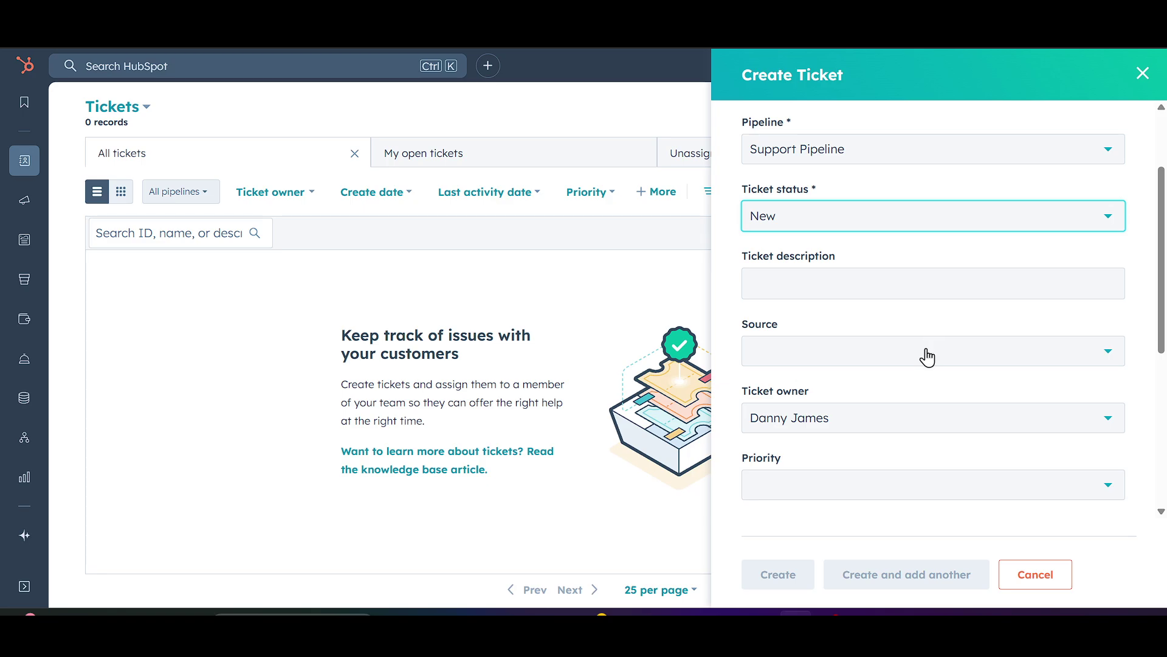
{"action": "scroll", "coordinate": [928, 347], "scroll_direction": "down", "scroll_amount": 1}
{"action": "left_click", "coordinate": [956, 287]}
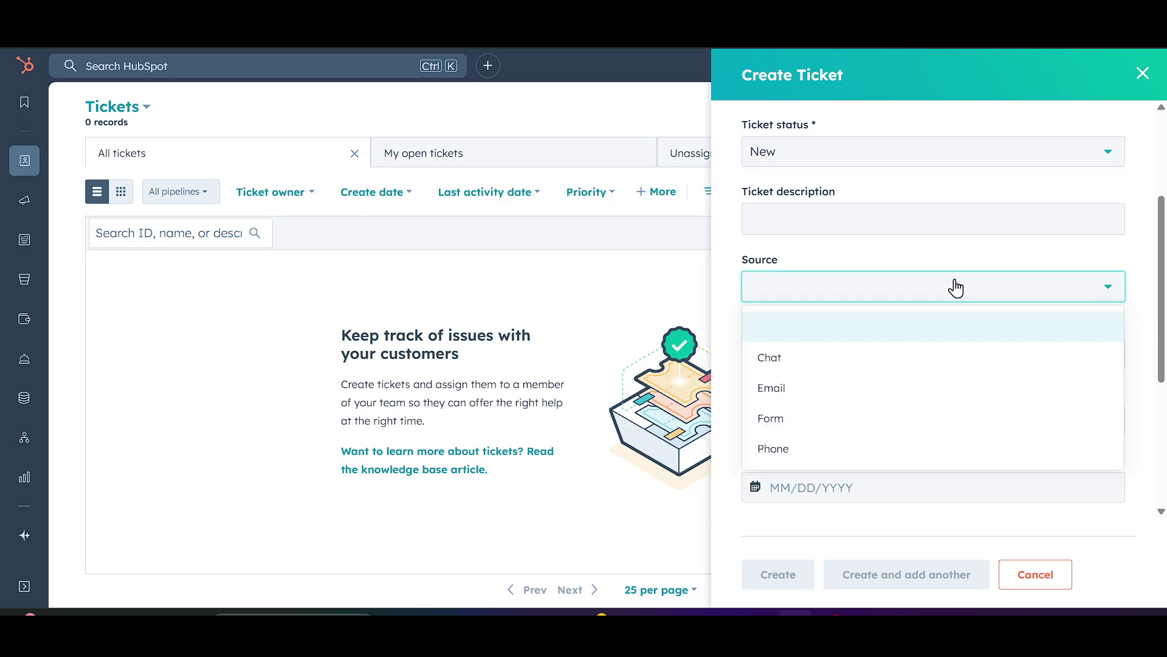
{"action": "left_click", "coordinate": [955, 287]}
{"action": "left_click", "coordinate": [955, 287]}
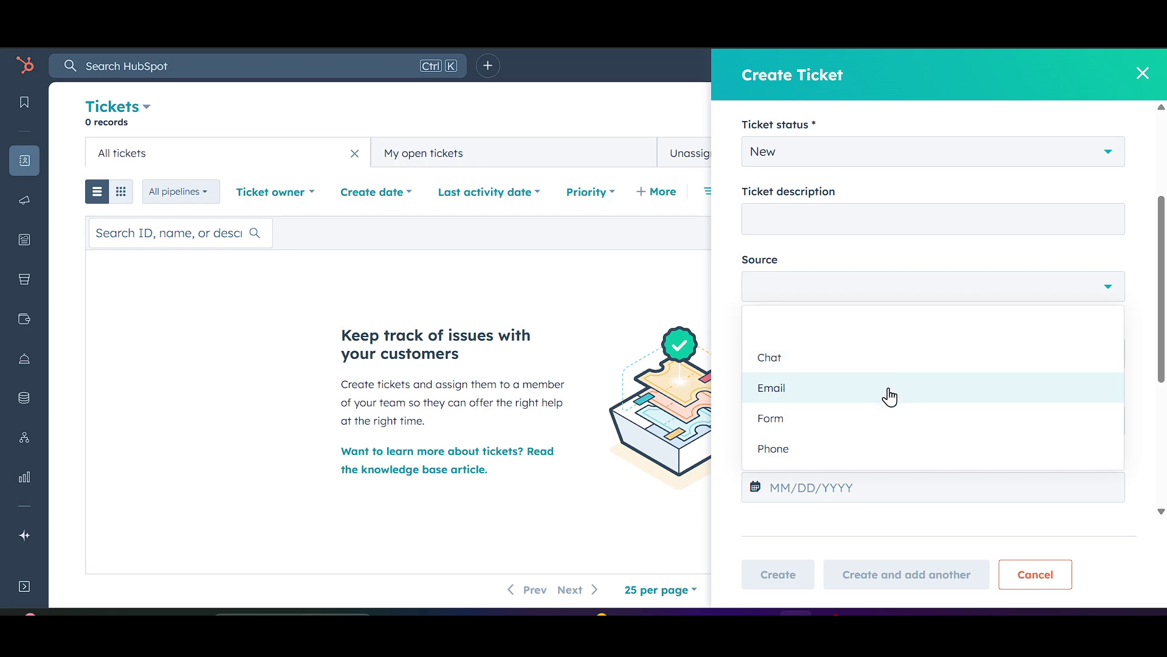
{"action": "left_click", "coordinate": [936, 298]}
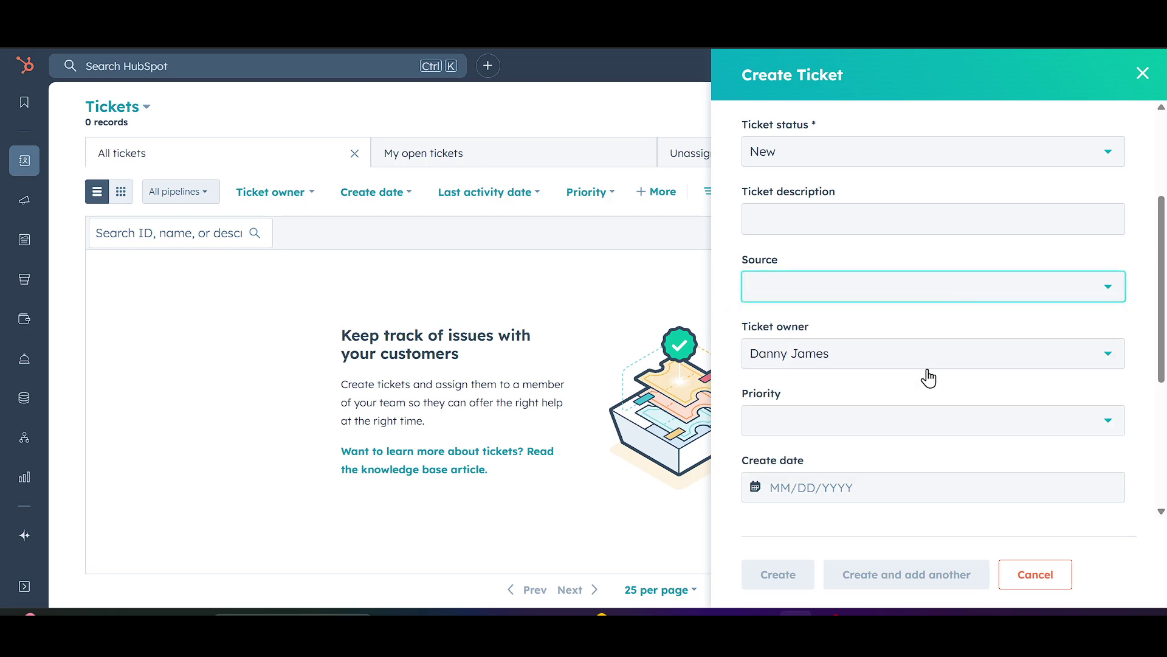
{"action": "scroll", "coordinate": [928, 378], "scroll_direction": "down", "scroll_amount": 1}
{"action": "scroll", "coordinate": [950, 298], "scroll_direction": "down", "scroll_amount": 1}
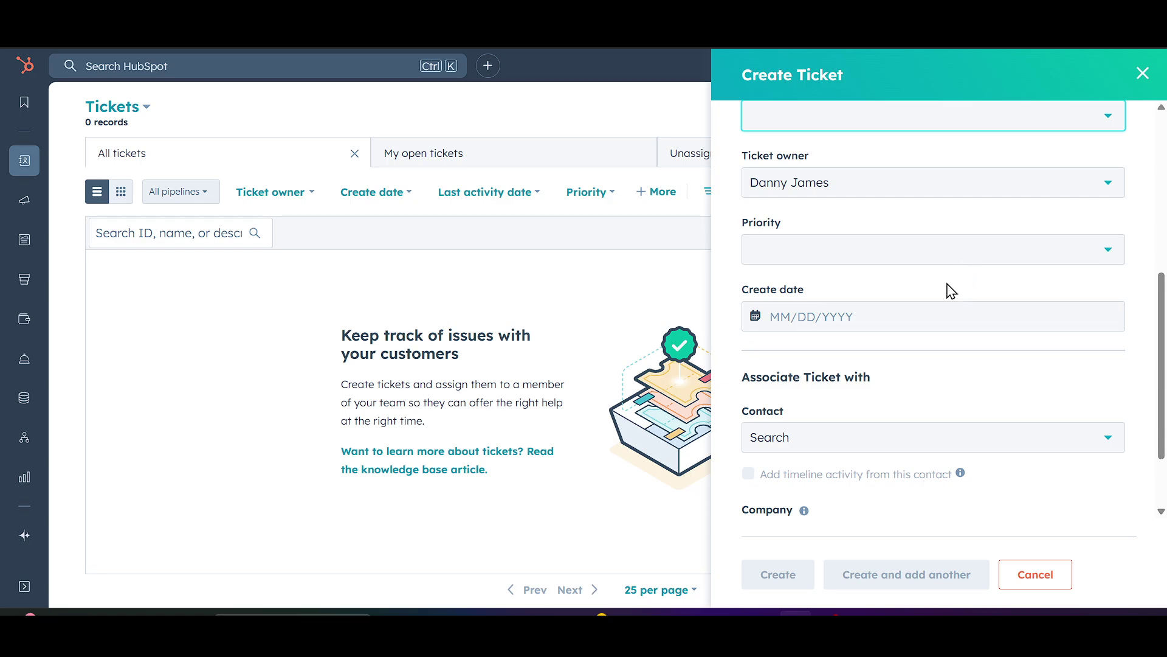
{"action": "scroll", "coordinate": [925, 317], "scroll_direction": "down", "scroll_amount": 1}
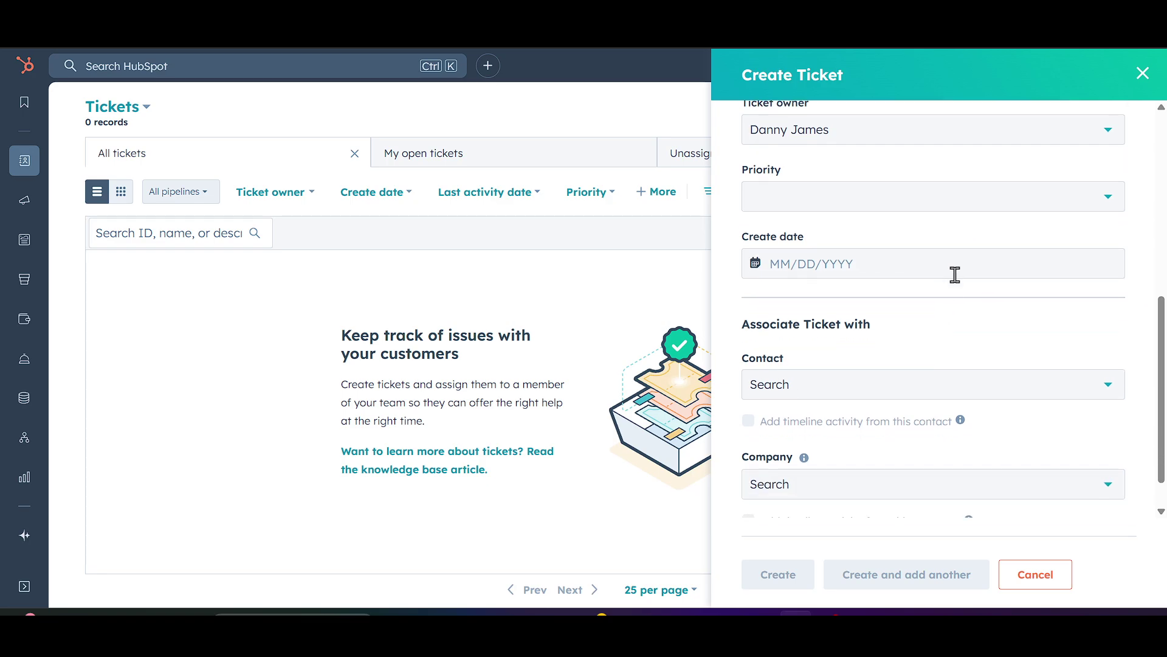
{"action": "scroll", "coordinate": [955, 279], "scroll_direction": "down", "scroll_amount": 1}
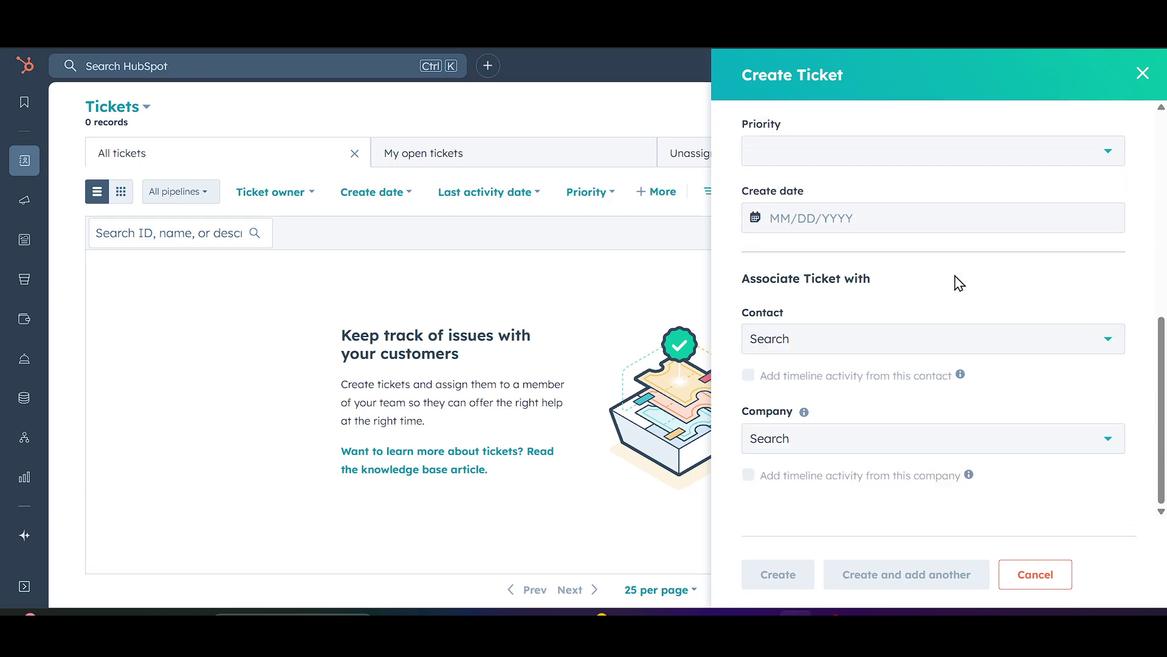
Associate the new ticket with the first sample contact and the HubSpot company, including the company's timeline activity
{"action": "left_click", "coordinate": [914, 353]}
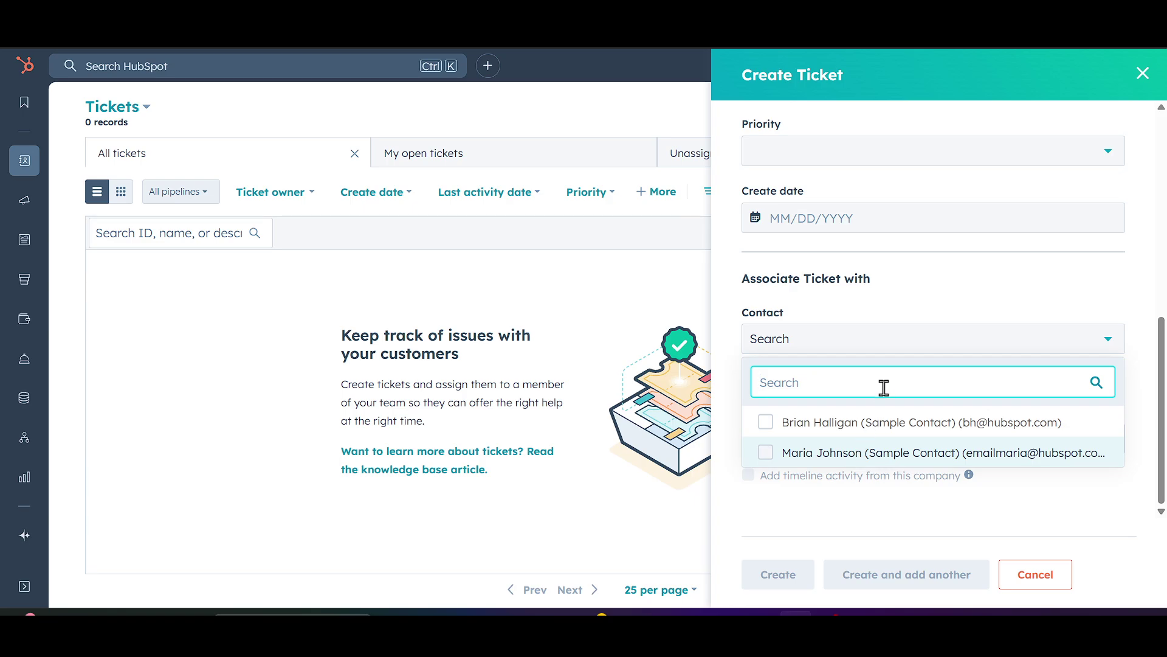
{"action": "left_click", "coordinate": [767, 432]}
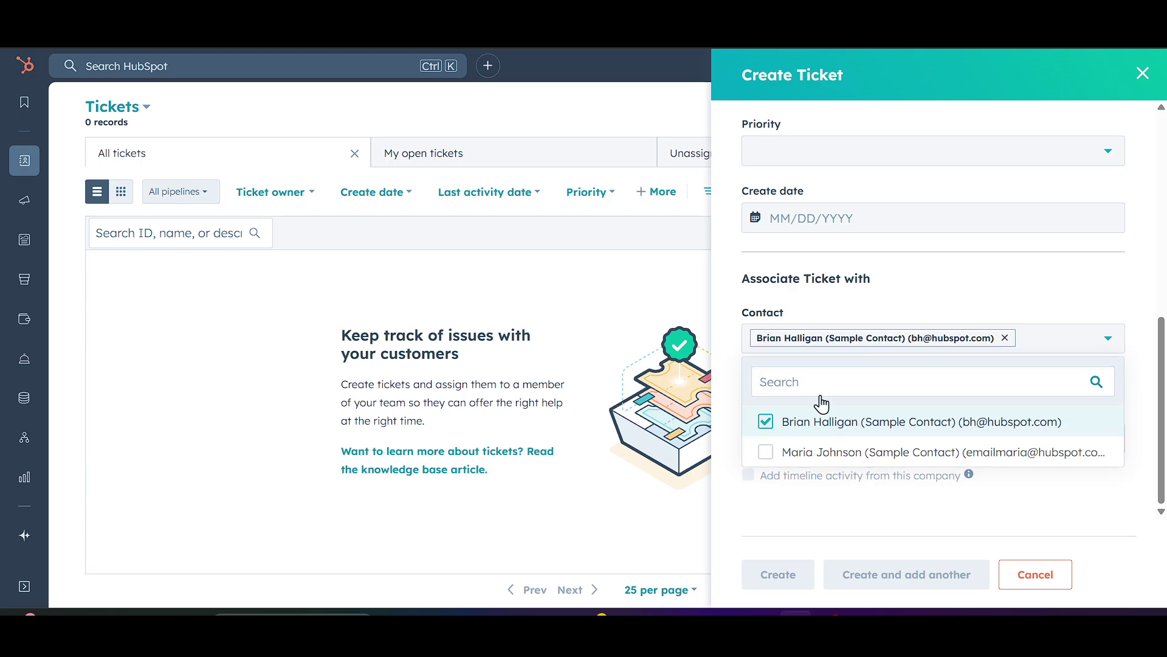
{"action": "left_click", "coordinate": [1056, 333]}
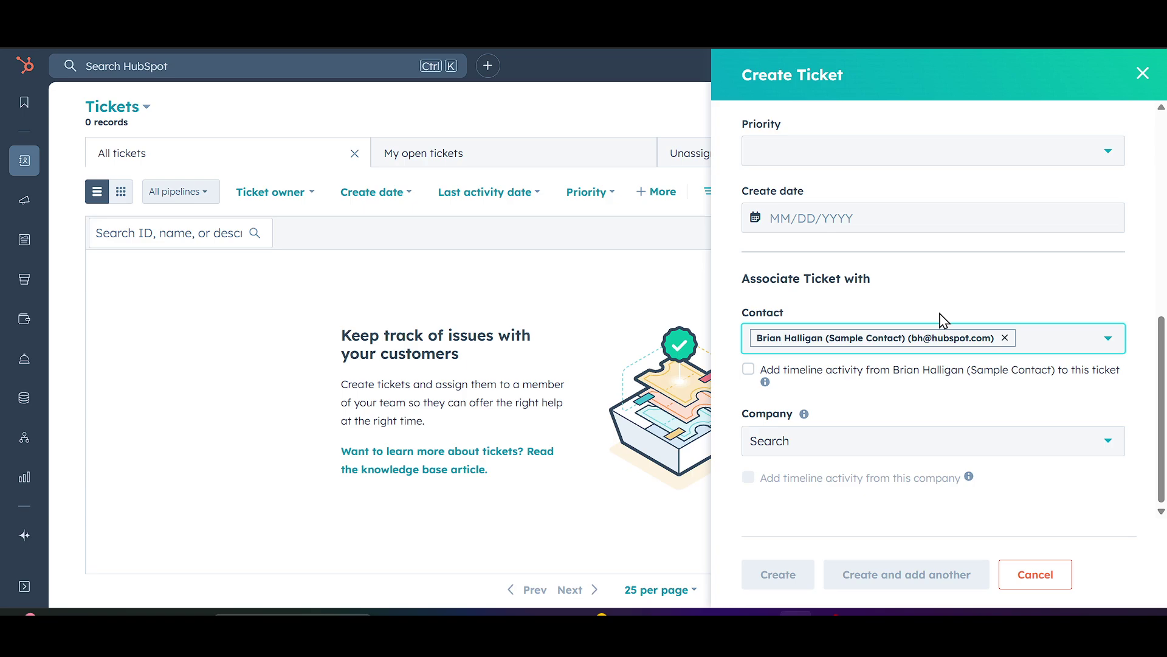
{"action": "left_click", "coordinate": [894, 443]}
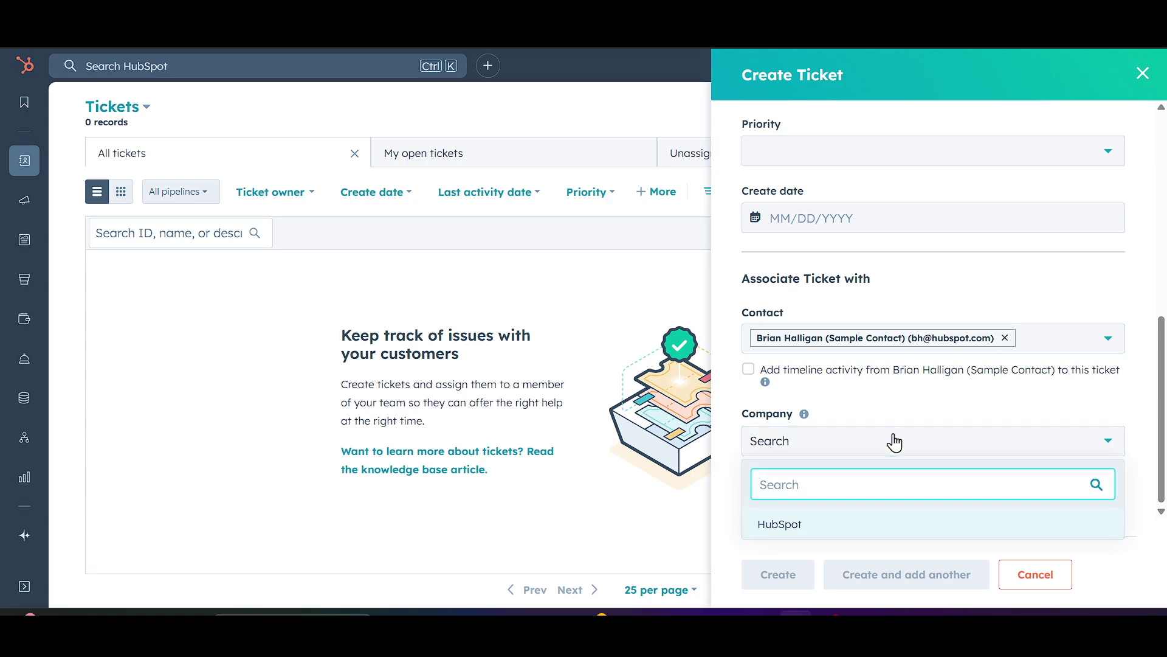
{"action": "left_click", "coordinate": [804, 526]}
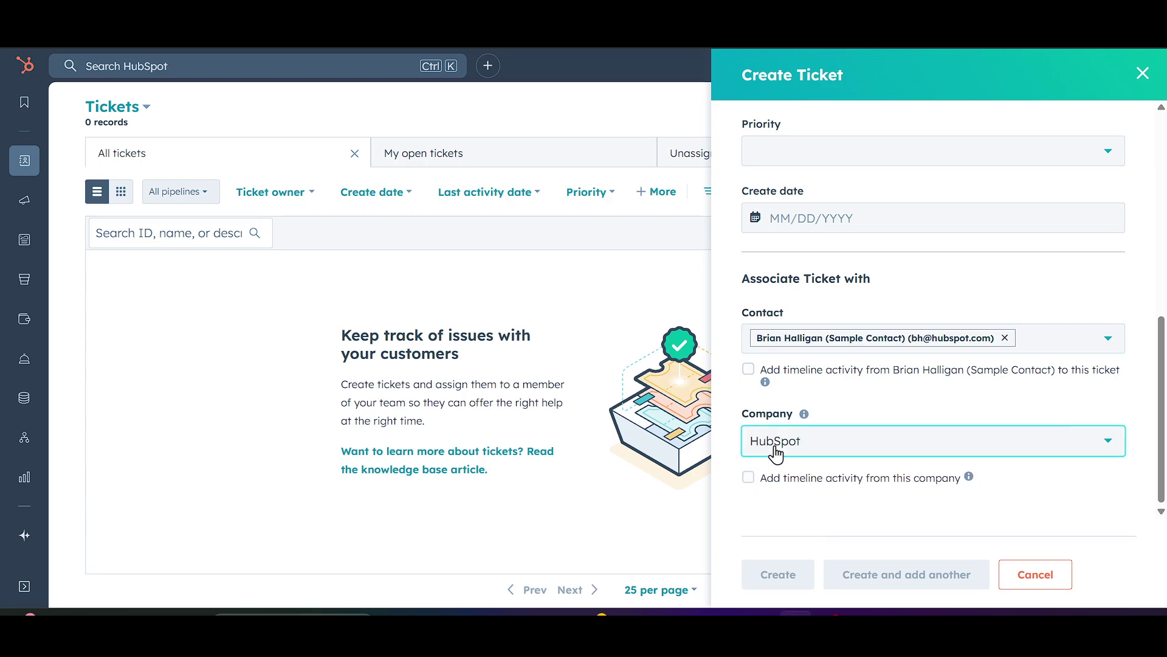
{"action": "left_click", "coordinate": [748, 481]}
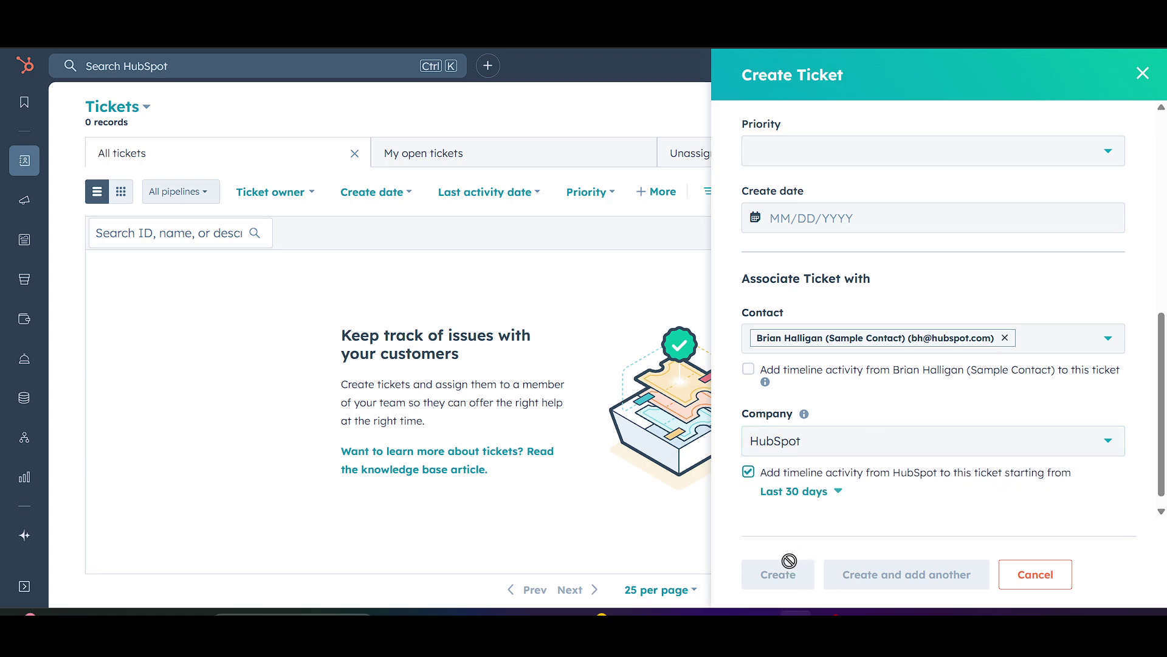
Review the ticket form's fields once more and close the form without creating the ticket
{"action": "scroll", "coordinate": [945, 322], "scroll_direction": "up", "scroll_amount": 7}
{"action": "scroll", "coordinate": [945, 322], "scroll_direction": "down", "scroll_amount": 7}
{"action": "scroll", "coordinate": [945, 323], "scroll_direction": "up", "scroll_amount": 7}
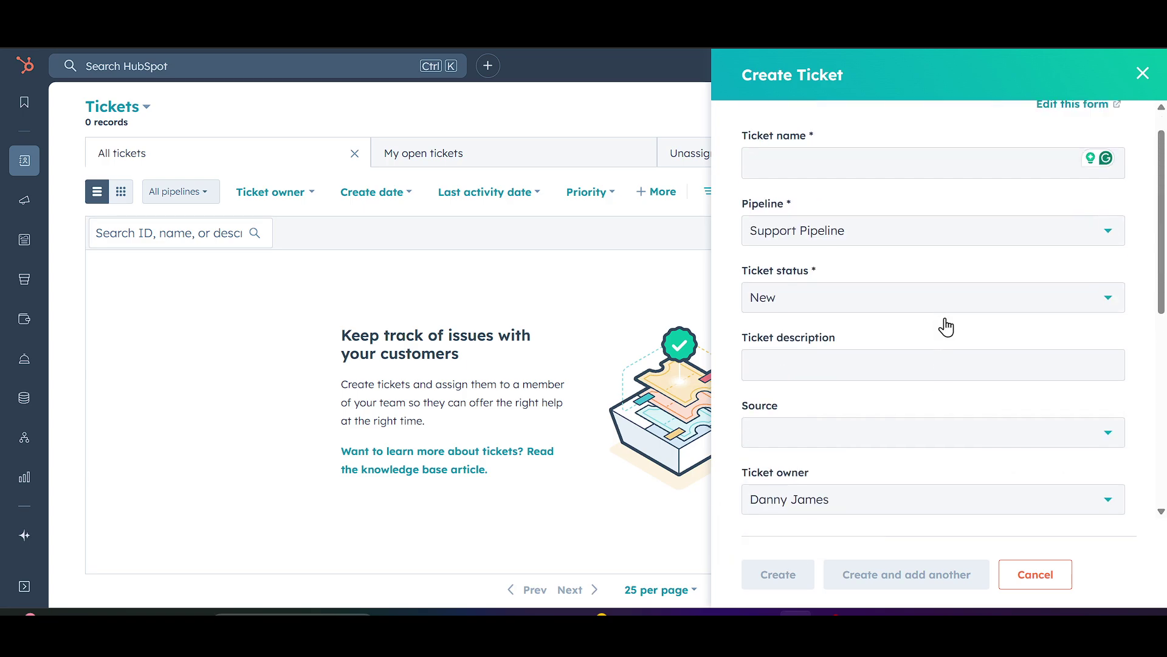
{"action": "scroll", "coordinate": [946, 327], "scroll_direction": "up", "scroll_amount": 1}
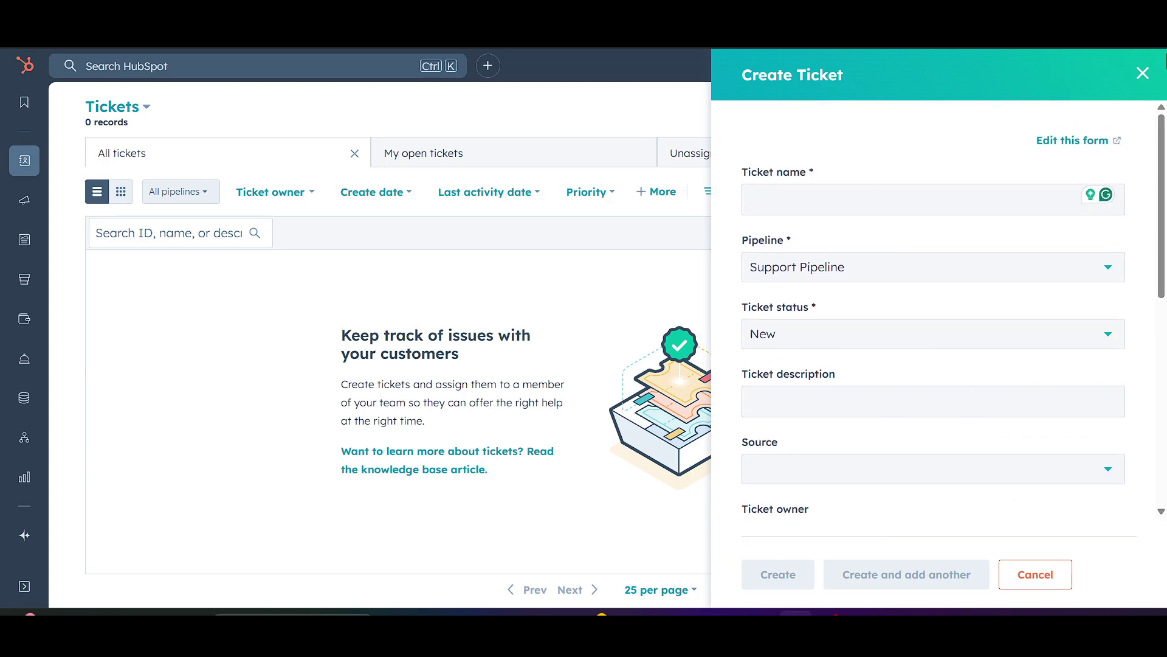
{"action": "left_click", "coordinate": [1142, 73]}
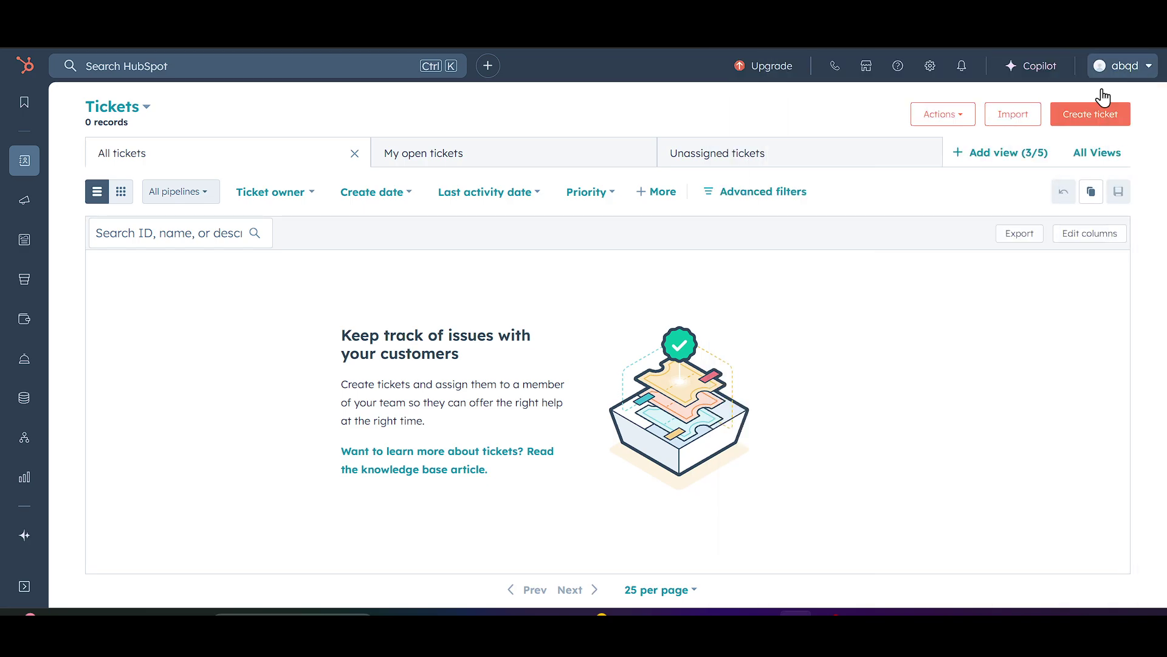
Open the CRM inbox, skipping its introductory tour, and look through the Unassigned, Assigned to me and All open conversation views
{"action": "mouse_move", "coordinate": [25, 166]}
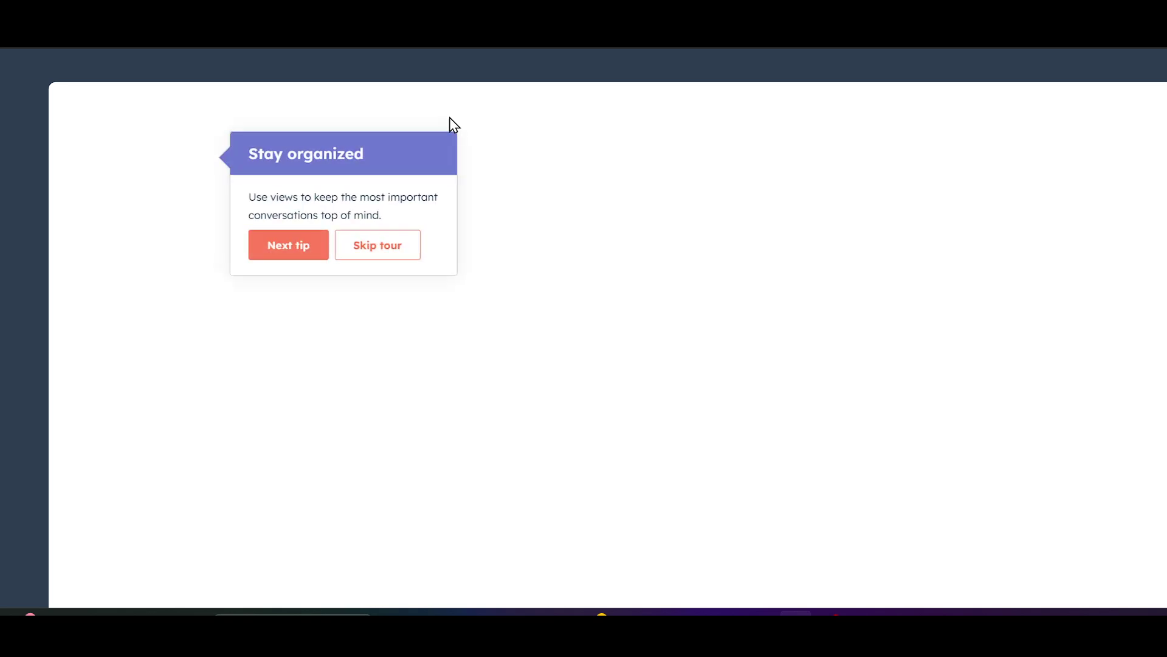
{"action": "left_click", "coordinate": [392, 253]}
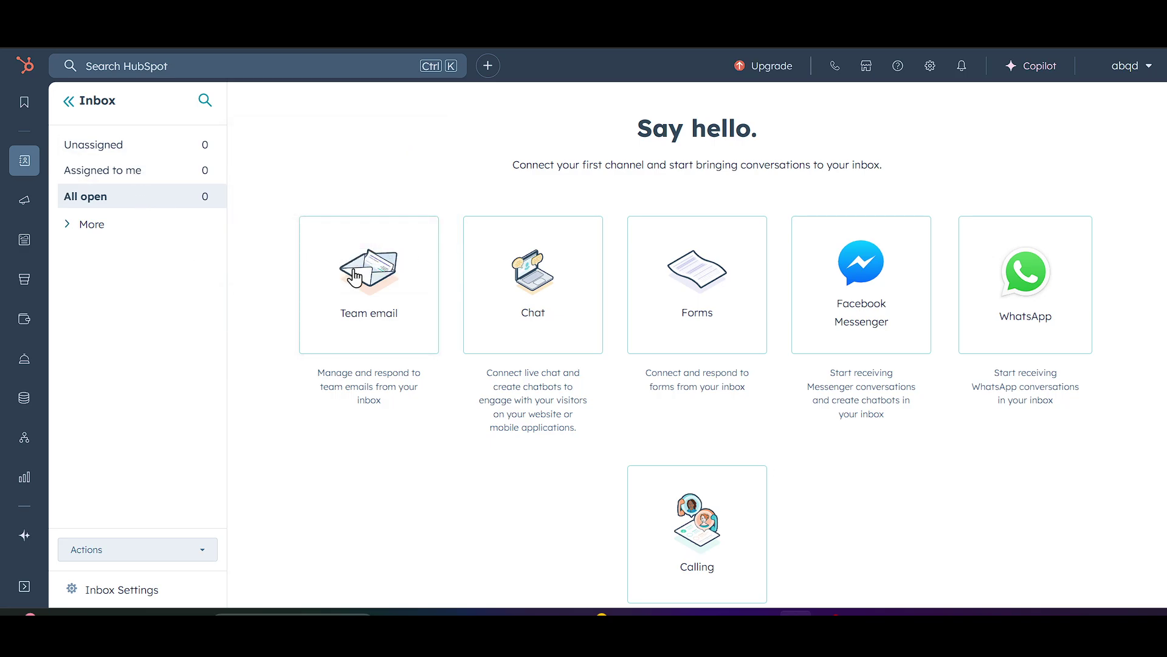
{"action": "left_click", "coordinate": [148, 157]}
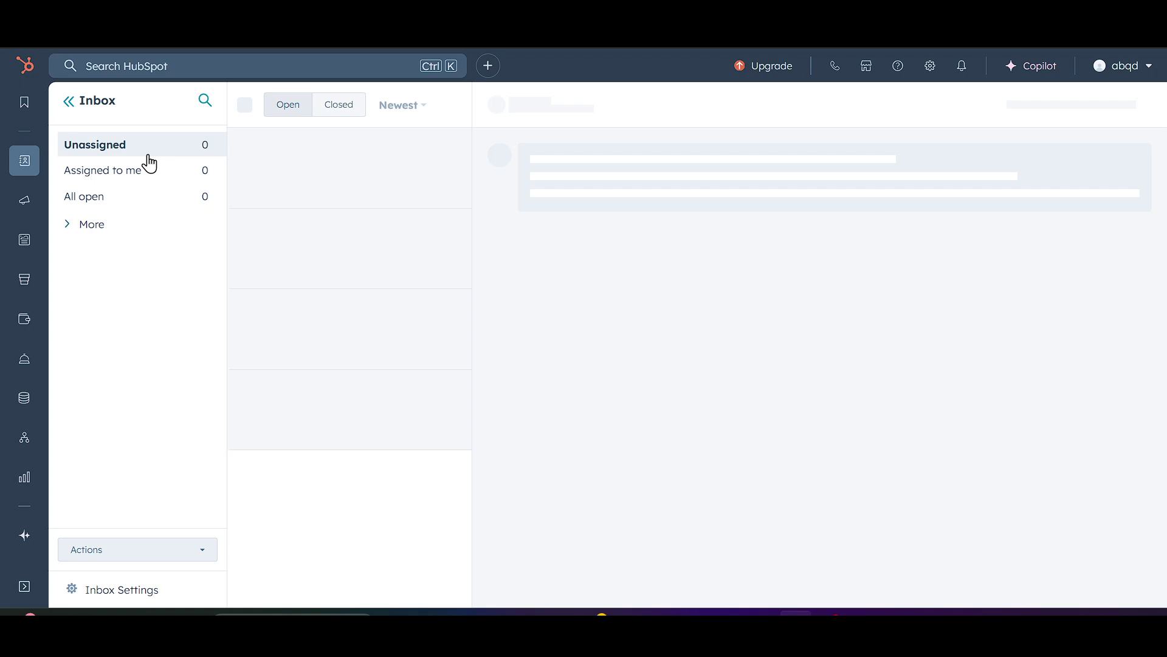
{"action": "left_click", "coordinate": [156, 171]}
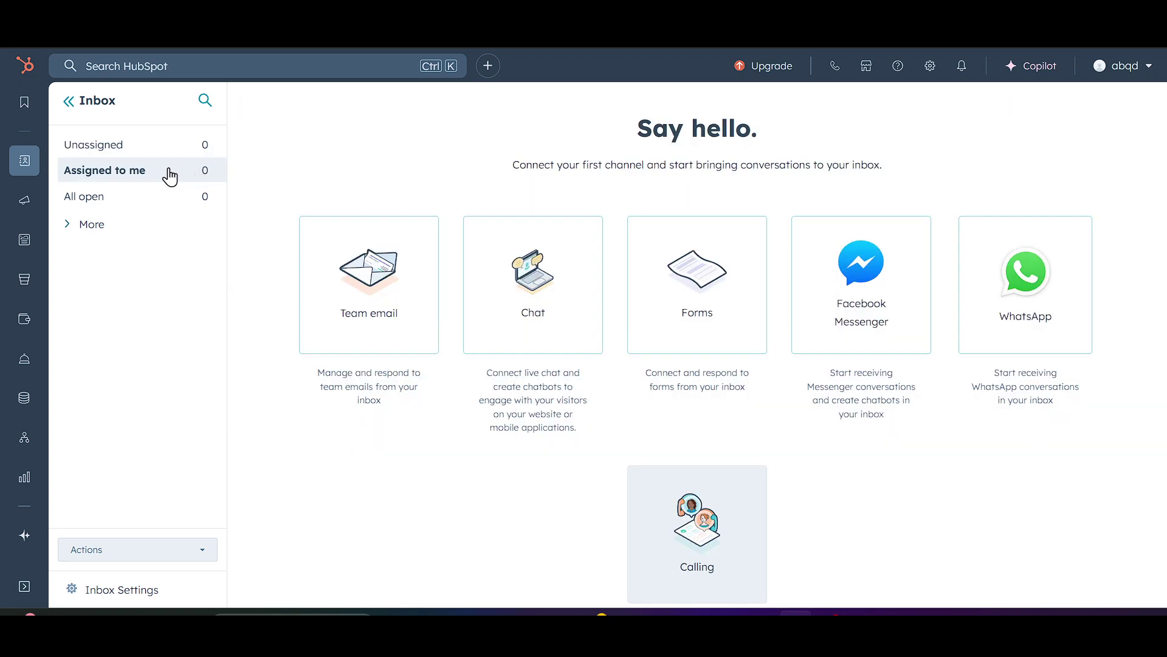
{"action": "left_click", "coordinate": [144, 152]}
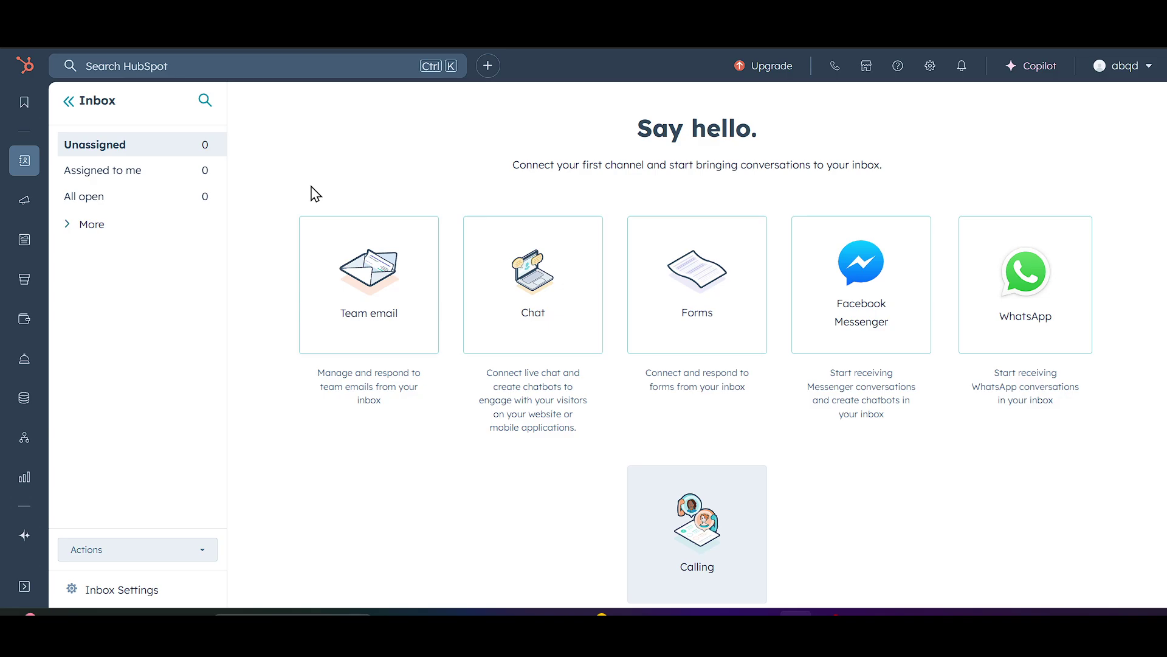
{"action": "left_click", "coordinate": [144, 199]}
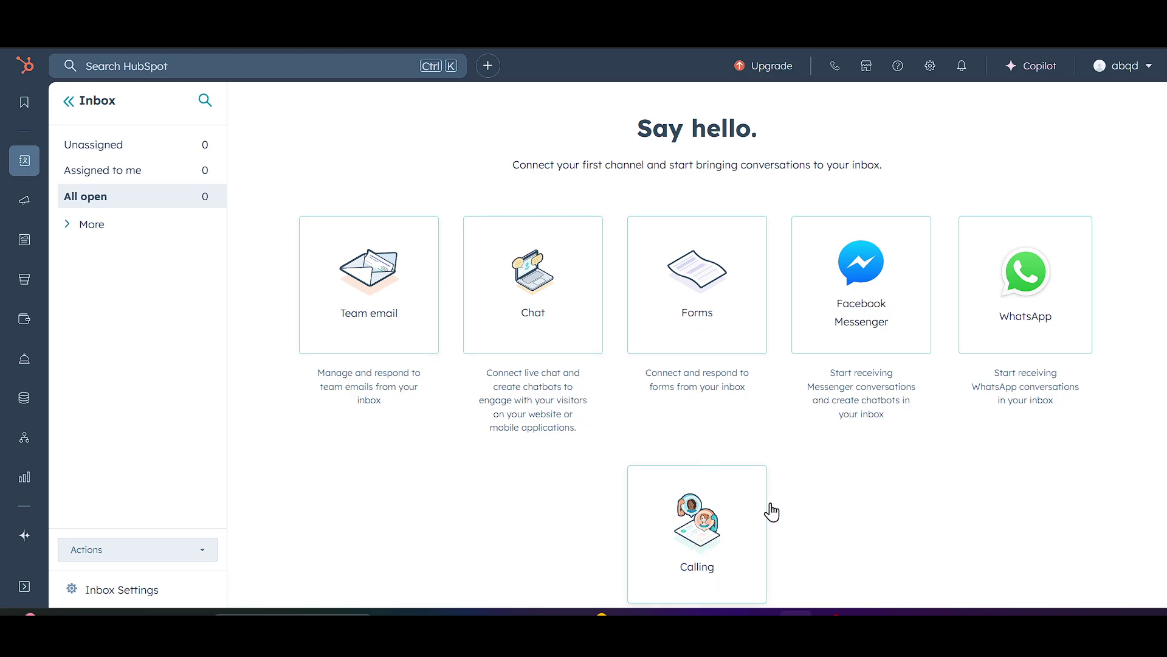
{"action": "left_click", "coordinate": [95, 225]}
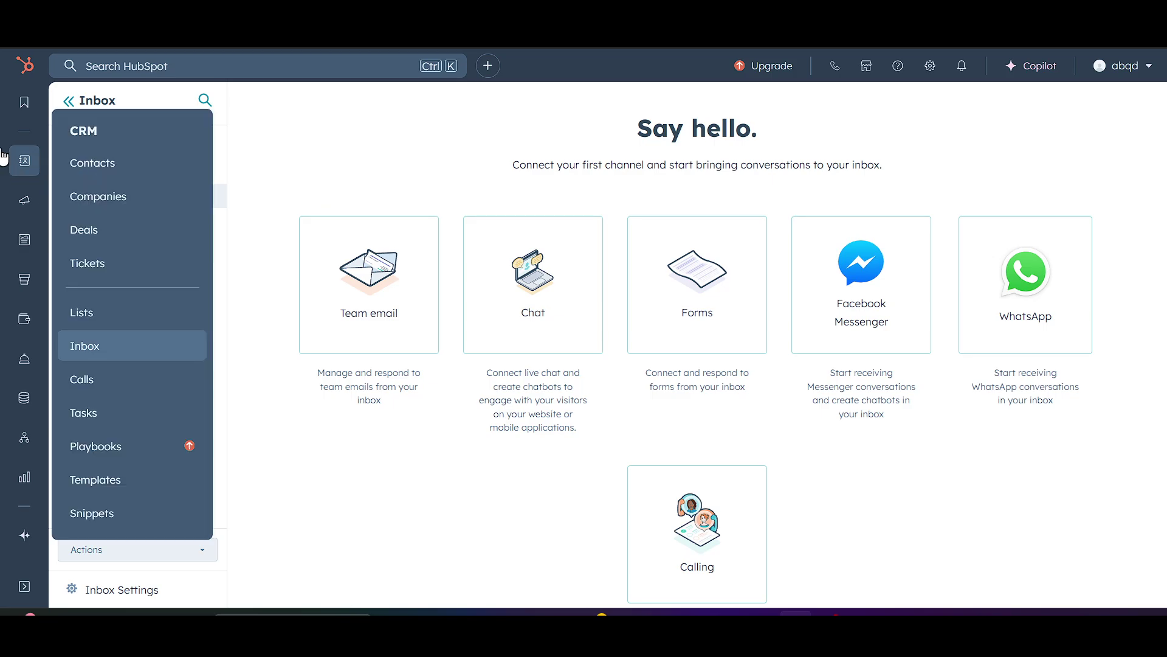
Open the CRM calls list and check its All calls and Recorded calls views
{"action": "left_click", "coordinate": [111, 388]}
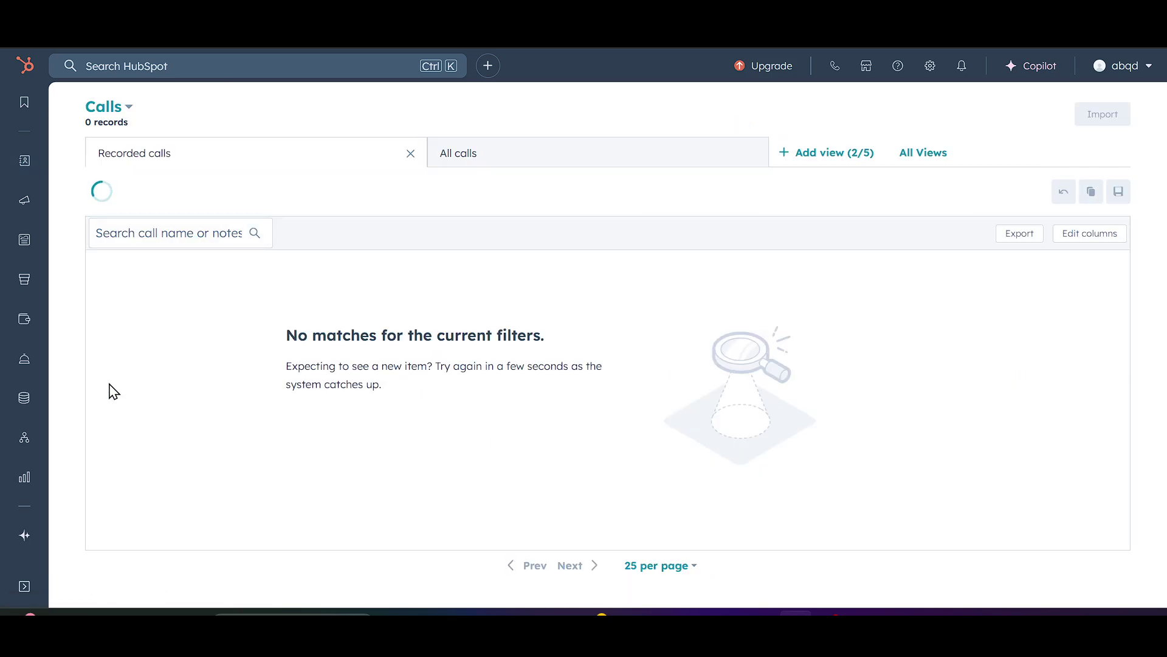
{"action": "left_click", "coordinate": [554, 151]}
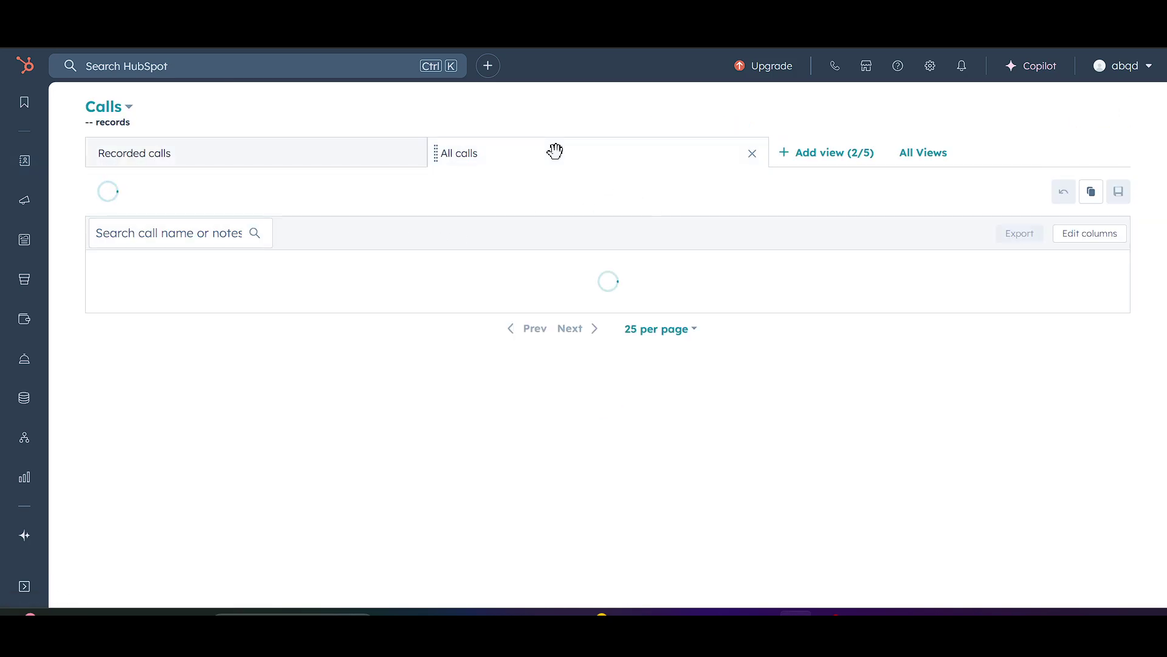
{"action": "left_click", "coordinate": [256, 147]}
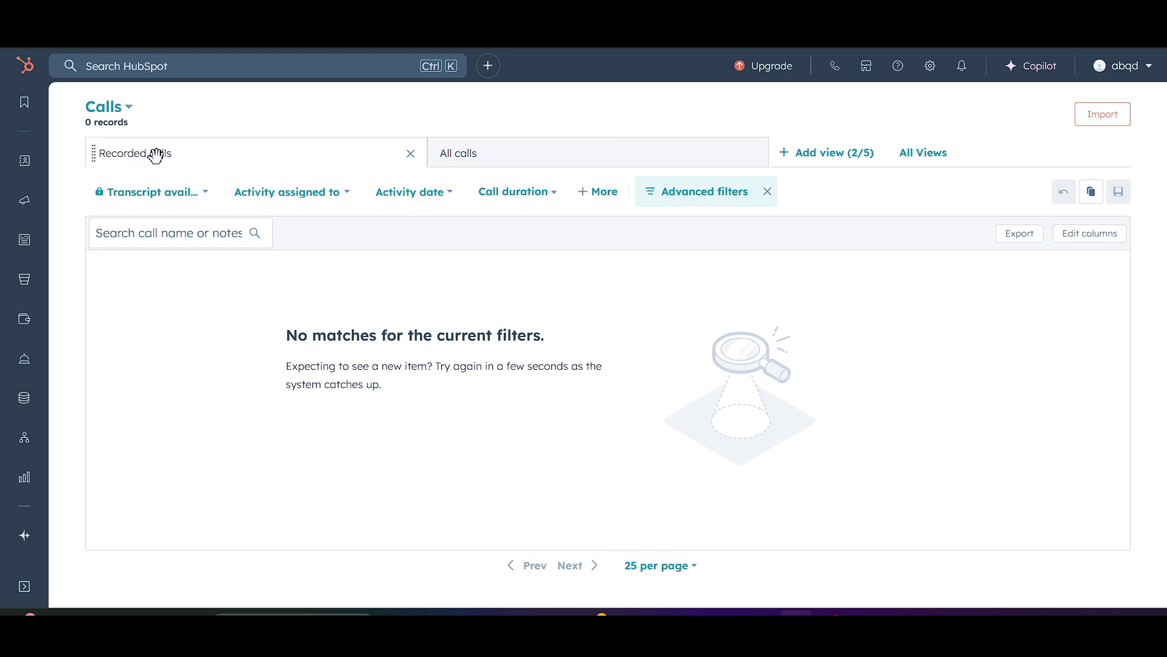
Open the CRM tasks list and look over its All view
{"action": "mouse_move", "coordinate": [24, 172]}
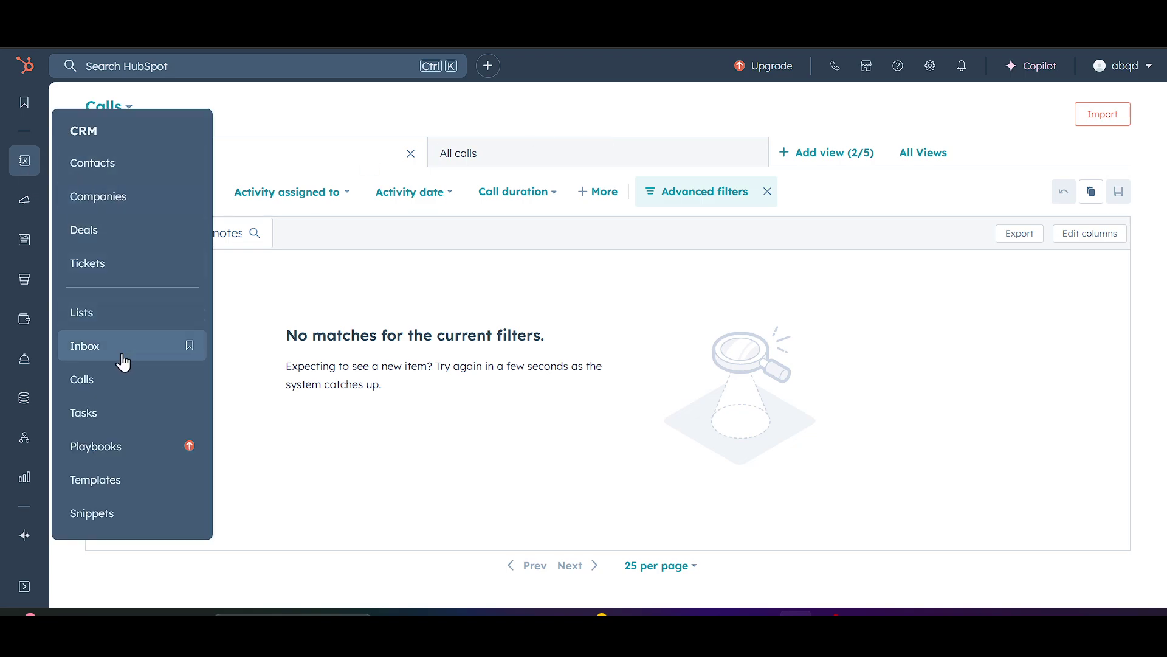
{"action": "left_click", "coordinate": [110, 413]}
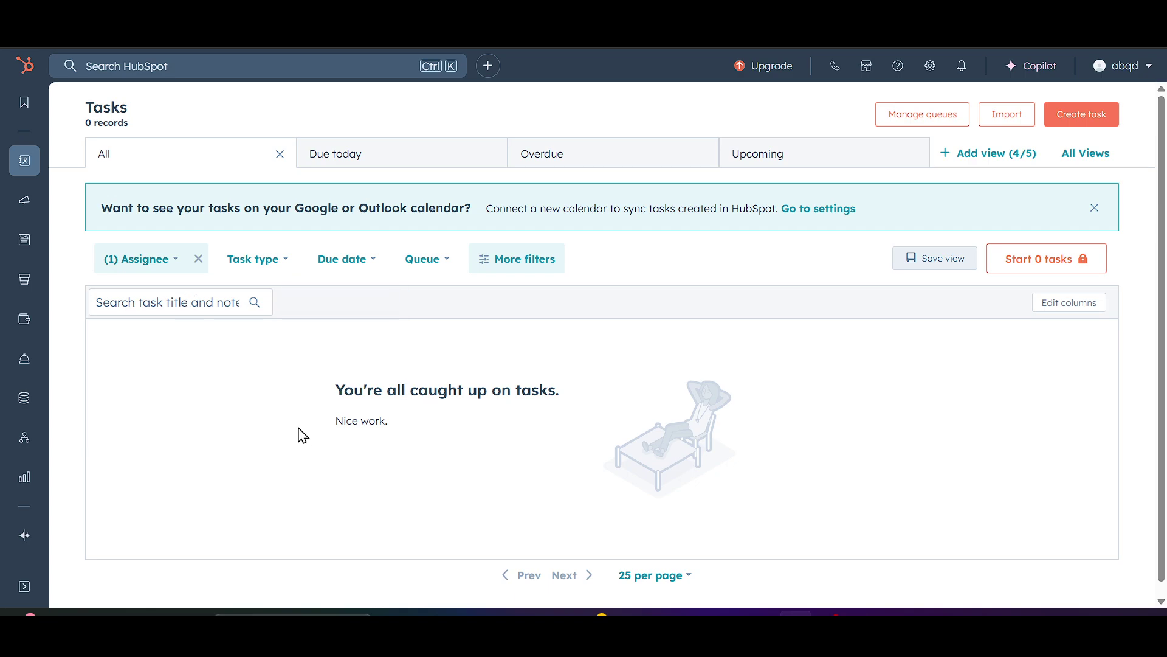
{"action": "scroll", "coordinate": [419, 491], "scroll_direction": "down", "scroll_amount": 1}
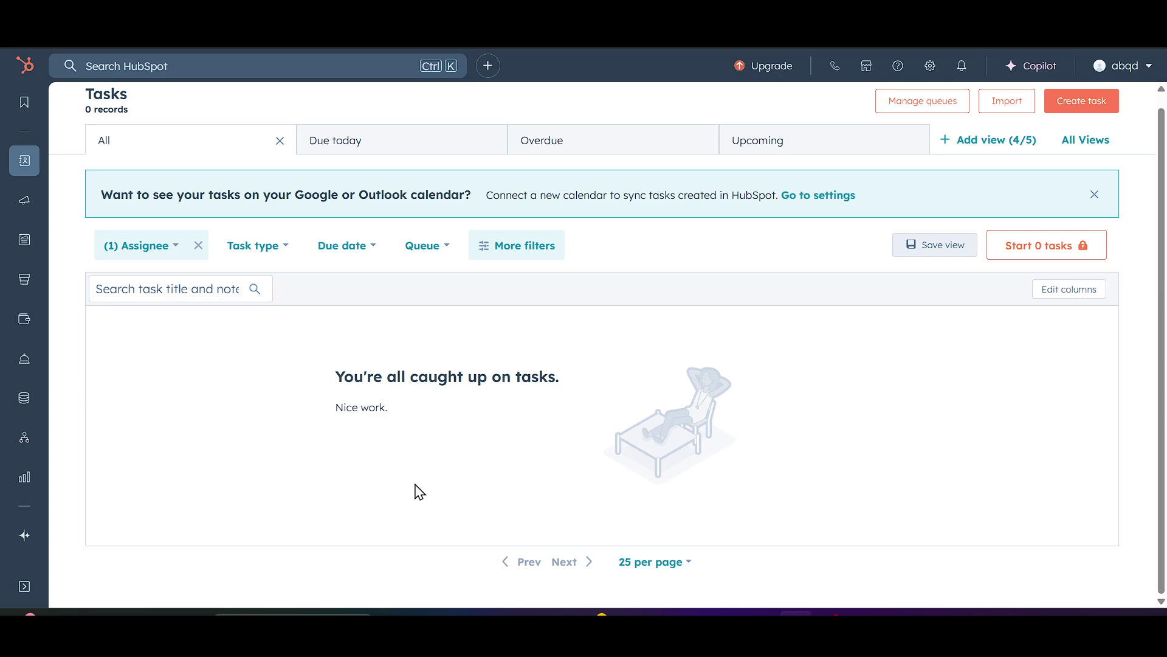
Check the Due today, Overdue and Upcoming views of the tasks list
{"action": "scroll", "coordinate": [379, 148], "scroll_direction": "up", "scroll_amount": 1}
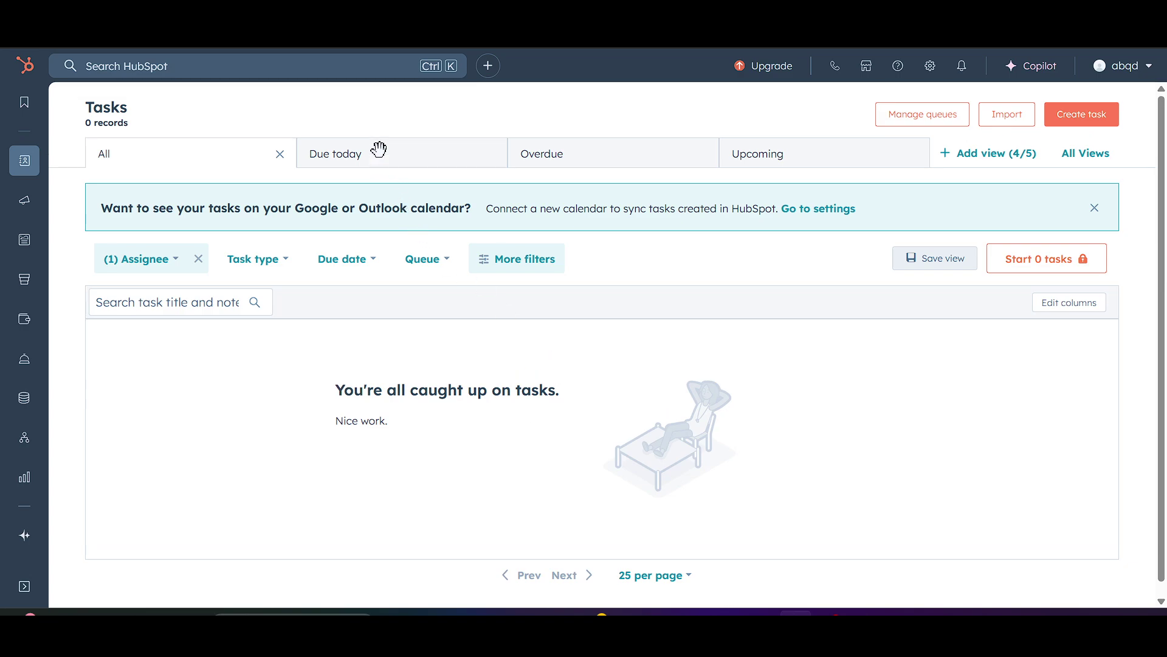
{"action": "left_click", "coordinate": [425, 155]}
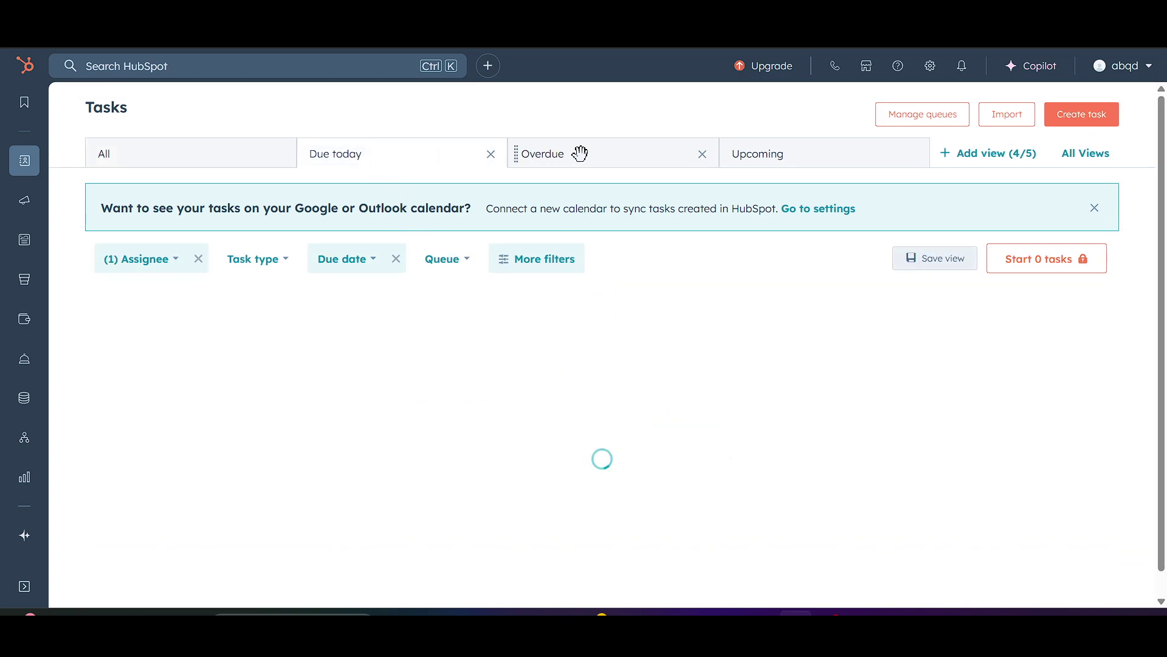
{"action": "left_click", "coordinate": [611, 154]}
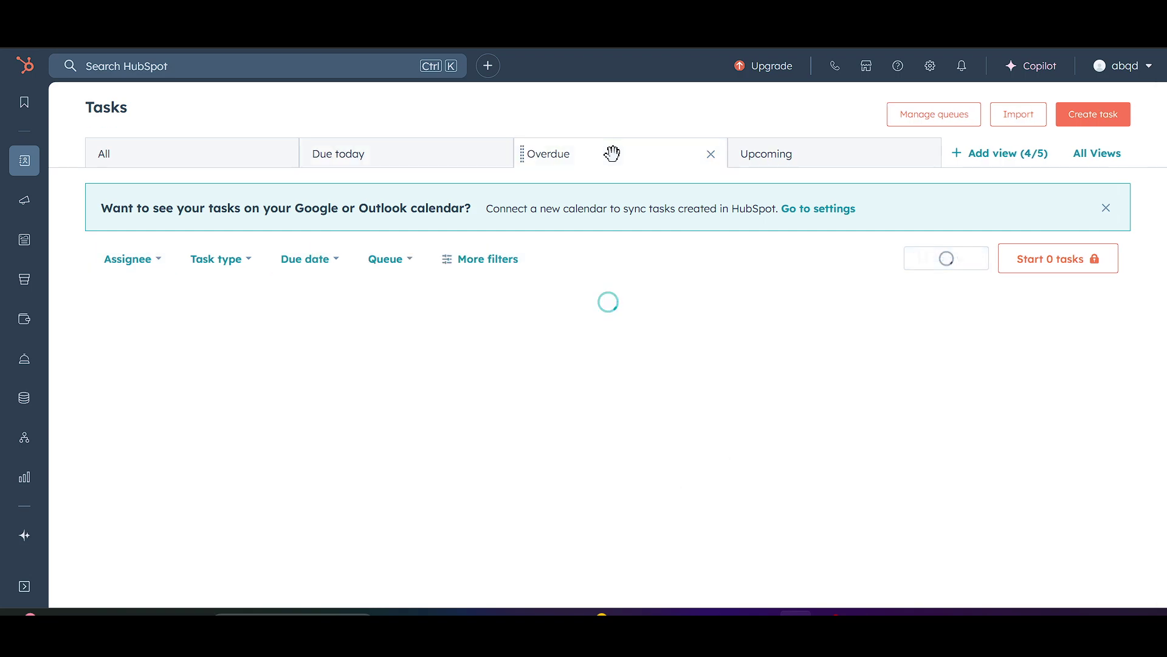
{"action": "left_click", "coordinate": [823, 142]}
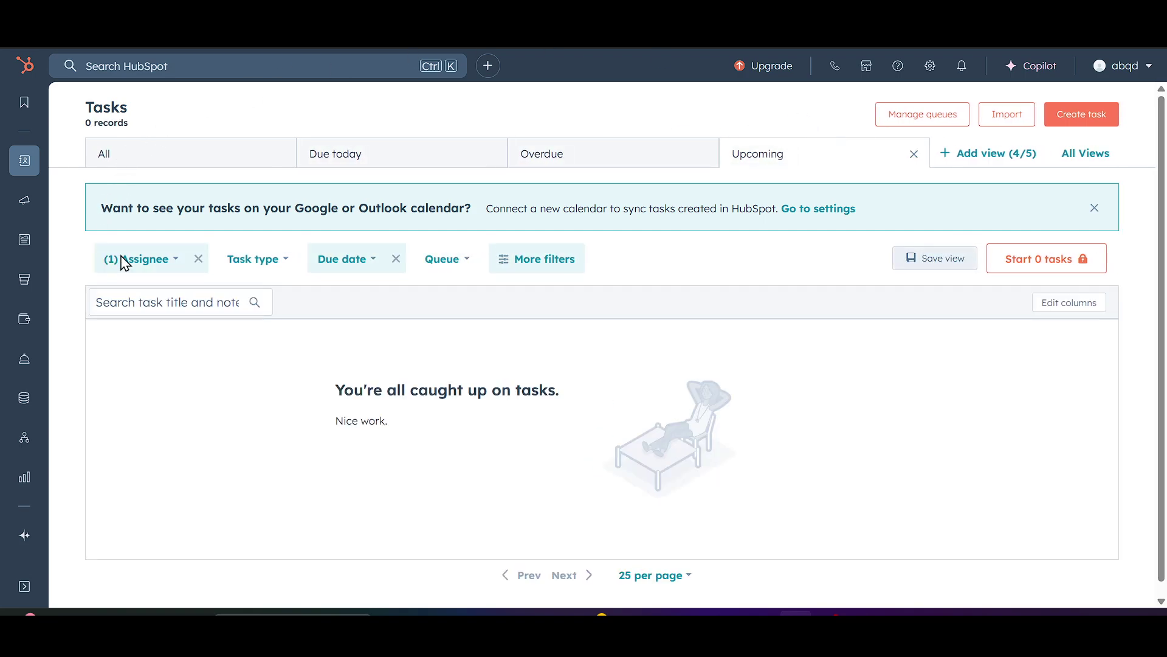
Open the CRM Playbooks page and read through its feature overview
{"action": "mouse_move", "coordinate": [26, 165]}
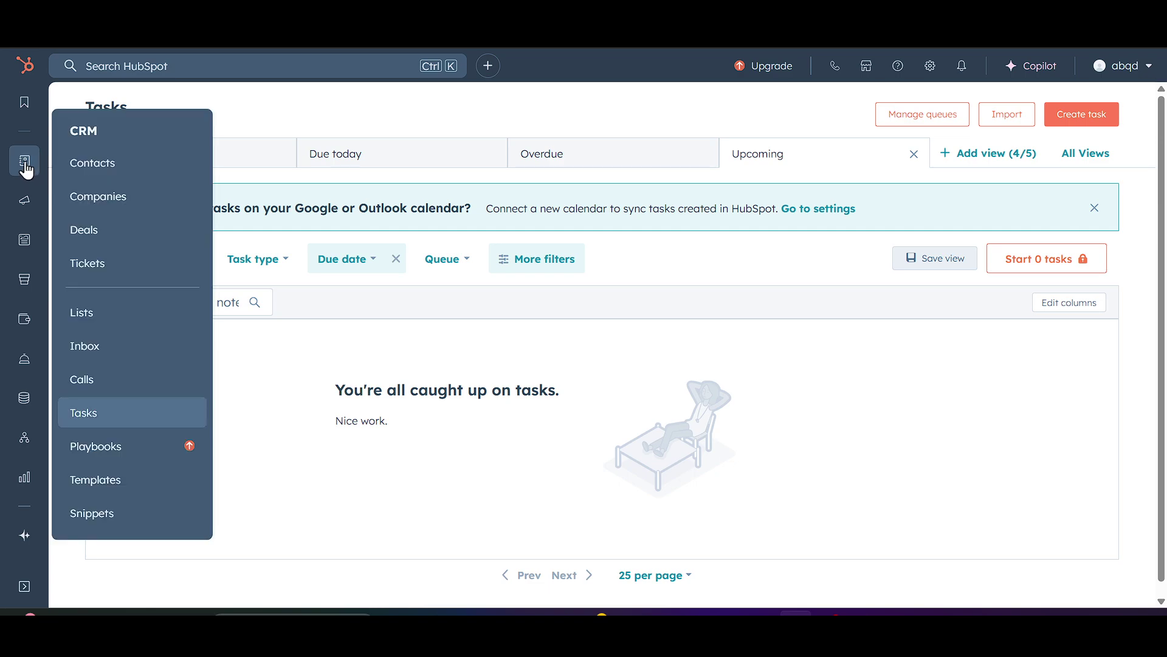
{"action": "left_click", "coordinate": [122, 451]}
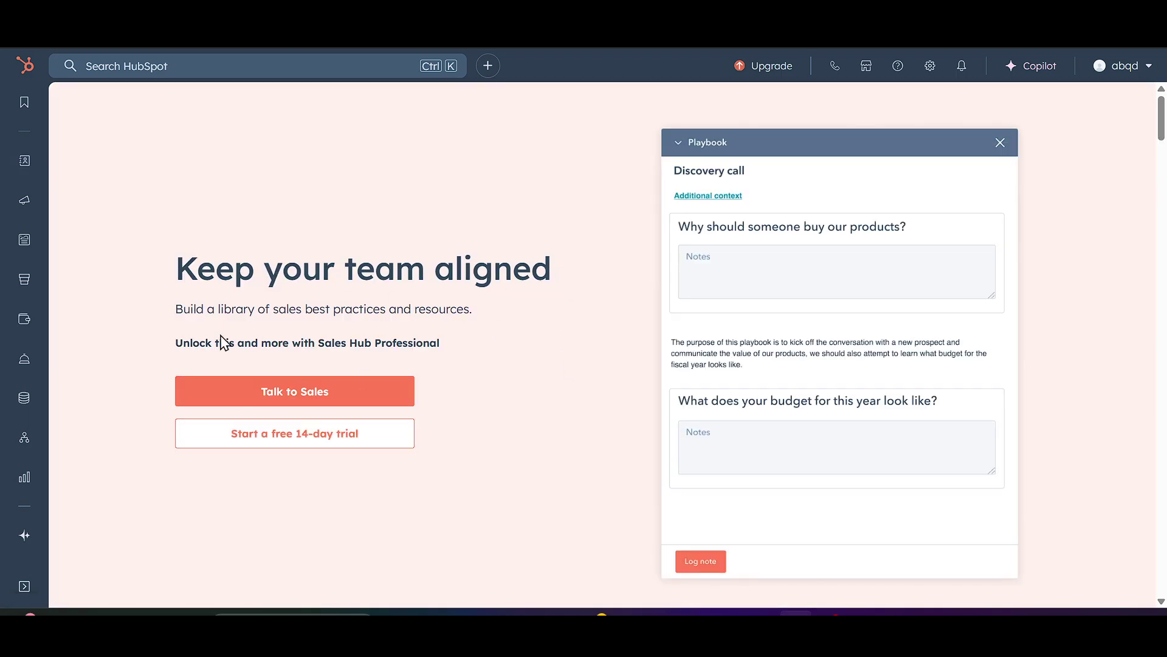
{"action": "scroll", "coordinate": [422, 472], "scroll_direction": "down", "scroll_amount": 2}
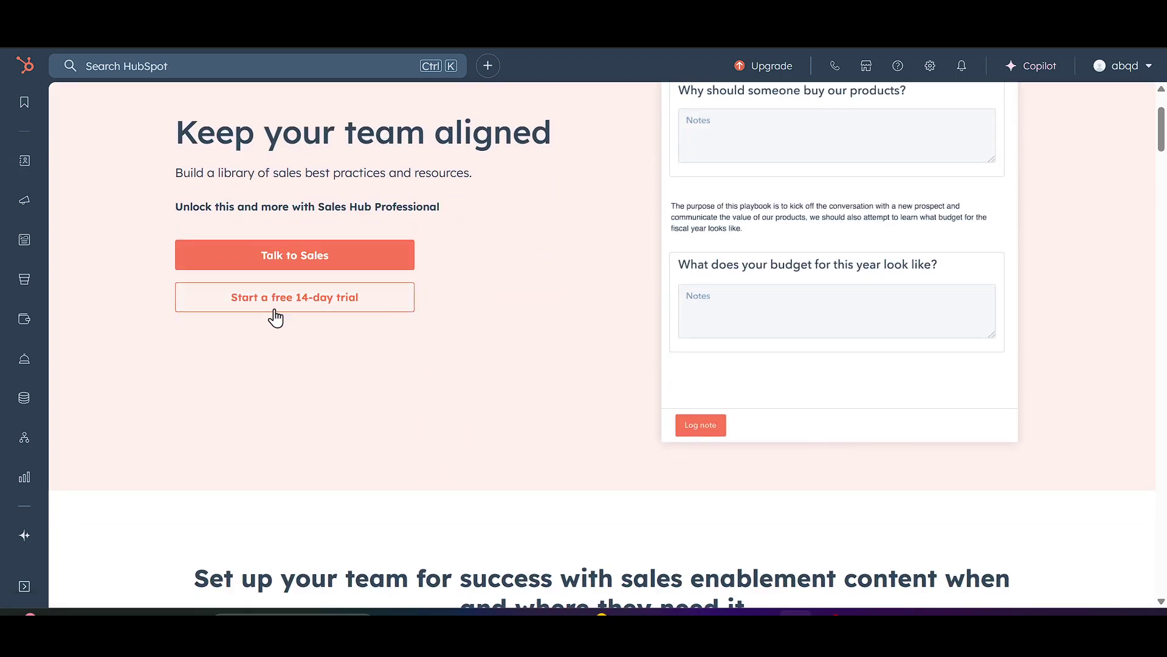
{"action": "scroll", "coordinate": [596, 367], "scroll_direction": "down", "scroll_amount": 5}
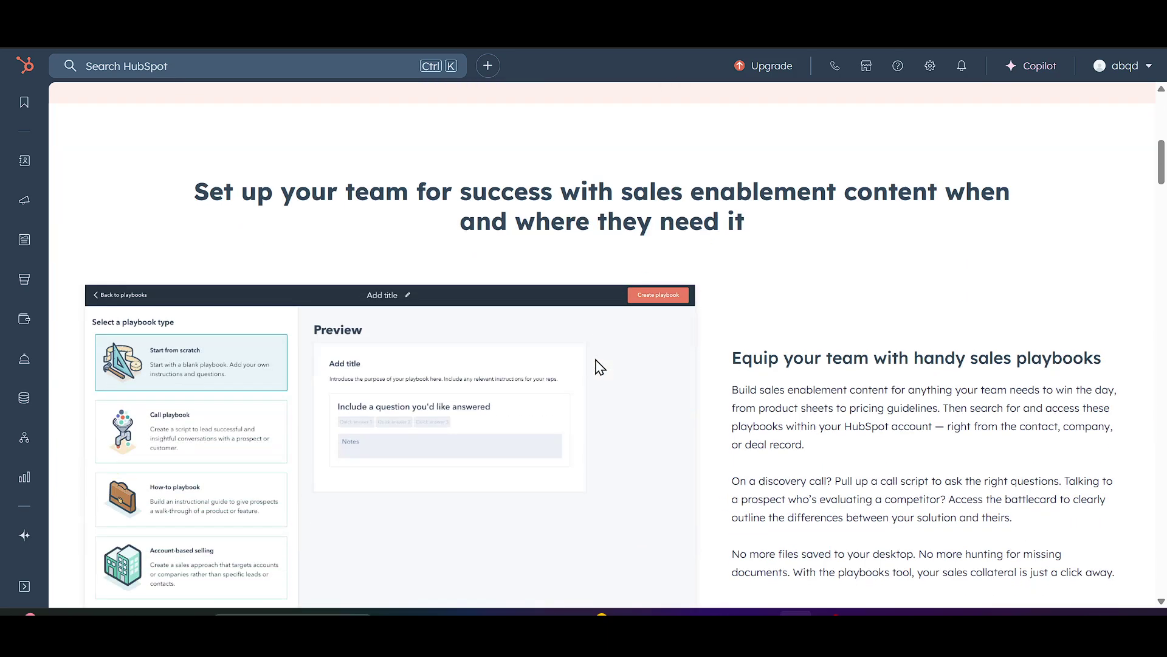
{"action": "scroll", "coordinate": [599, 367], "scroll_direction": "down", "scroll_amount": 12}
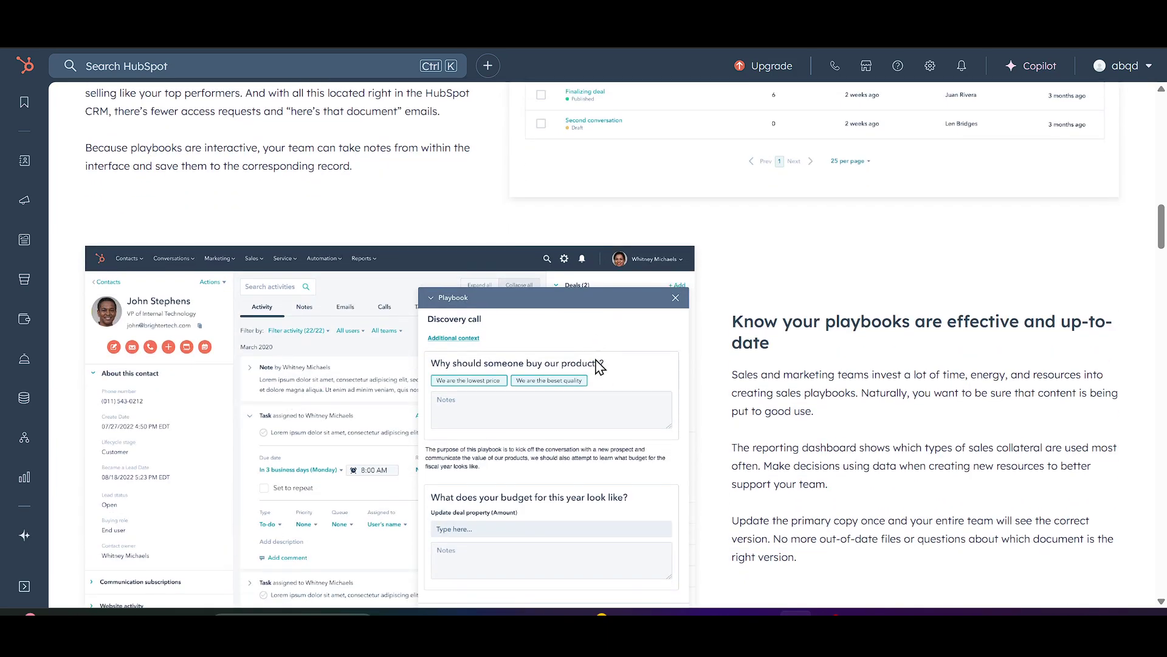
{"action": "scroll", "coordinate": [425, 281], "scroll_direction": "up", "scroll_amount": 3}
Look through the tools offered under Marketing, Content, Sales, Commerce, Service, Data Management and Automation
{"action": "mouse_move", "coordinate": [24, 161]}
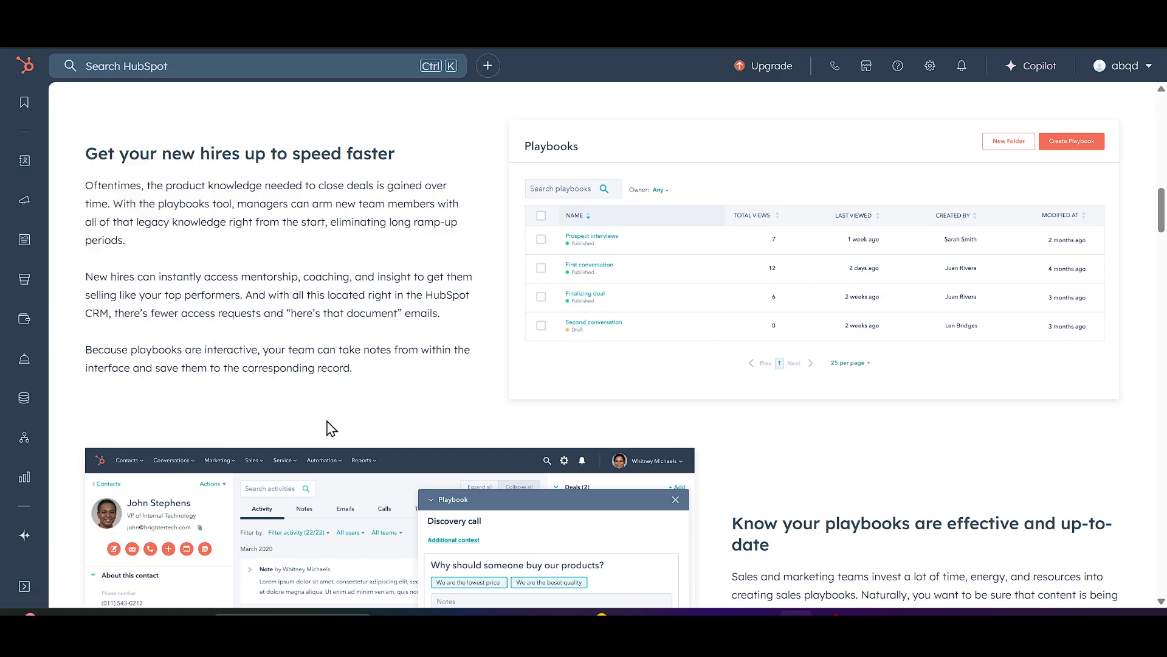
{"action": "mouse_move", "coordinate": [21, 207]}
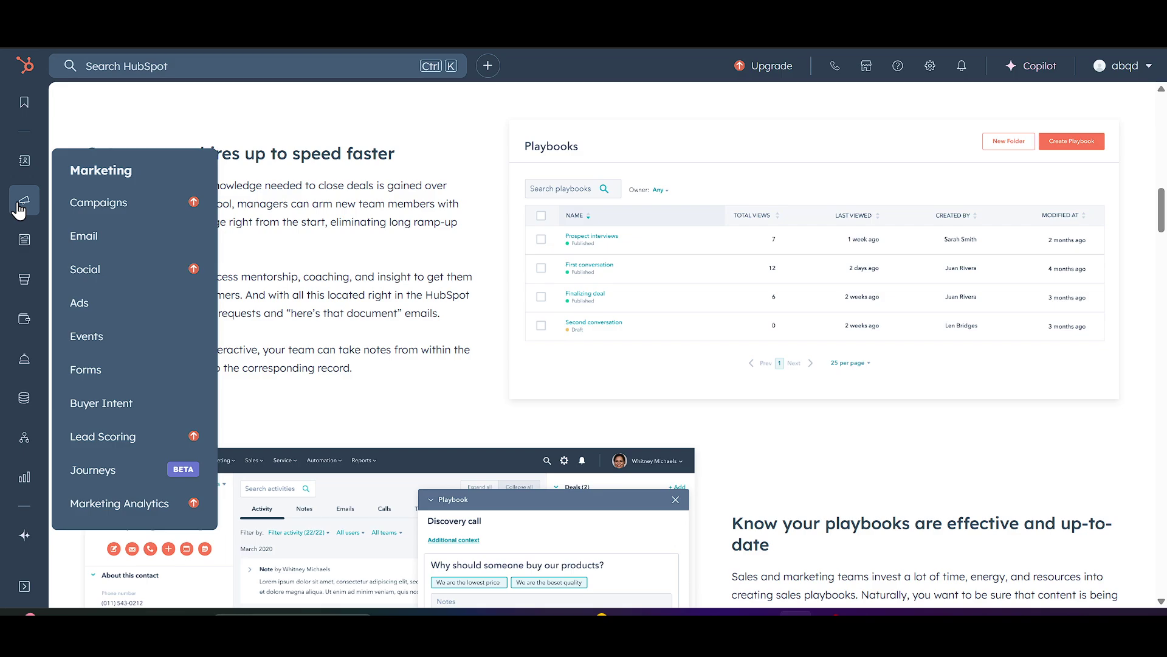
{"action": "left_click", "coordinate": [19, 210]}
{"action": "mouse_move", "coordinate": [22, 205]}
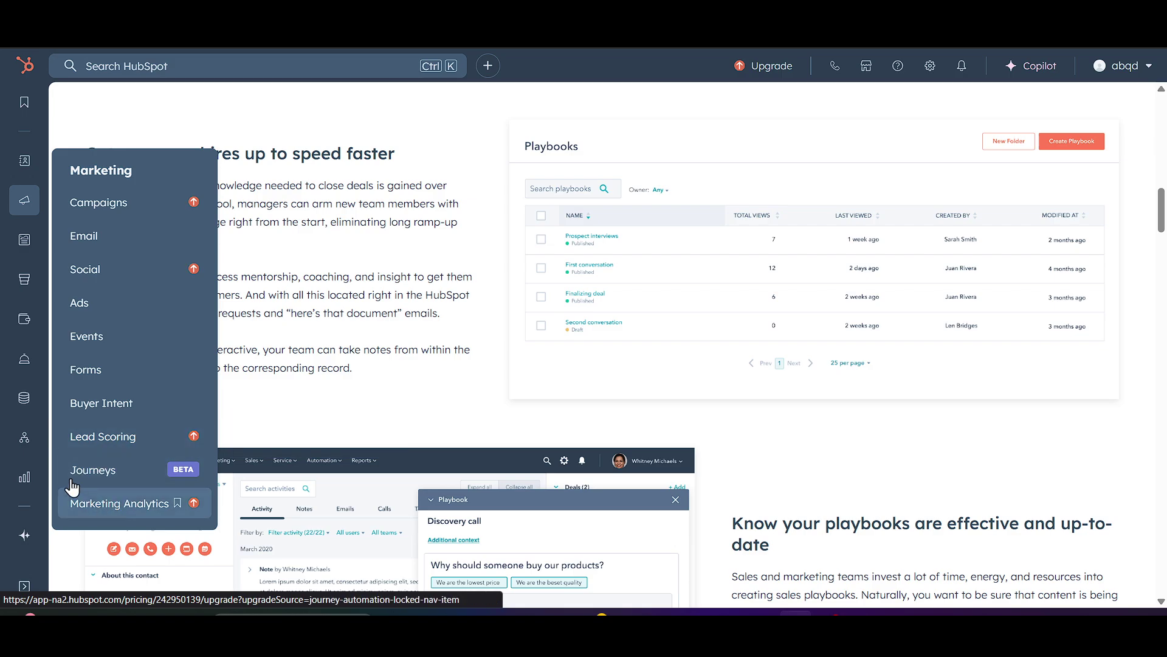
{"action": "mouse_move", "coordinate": [9, 241]}
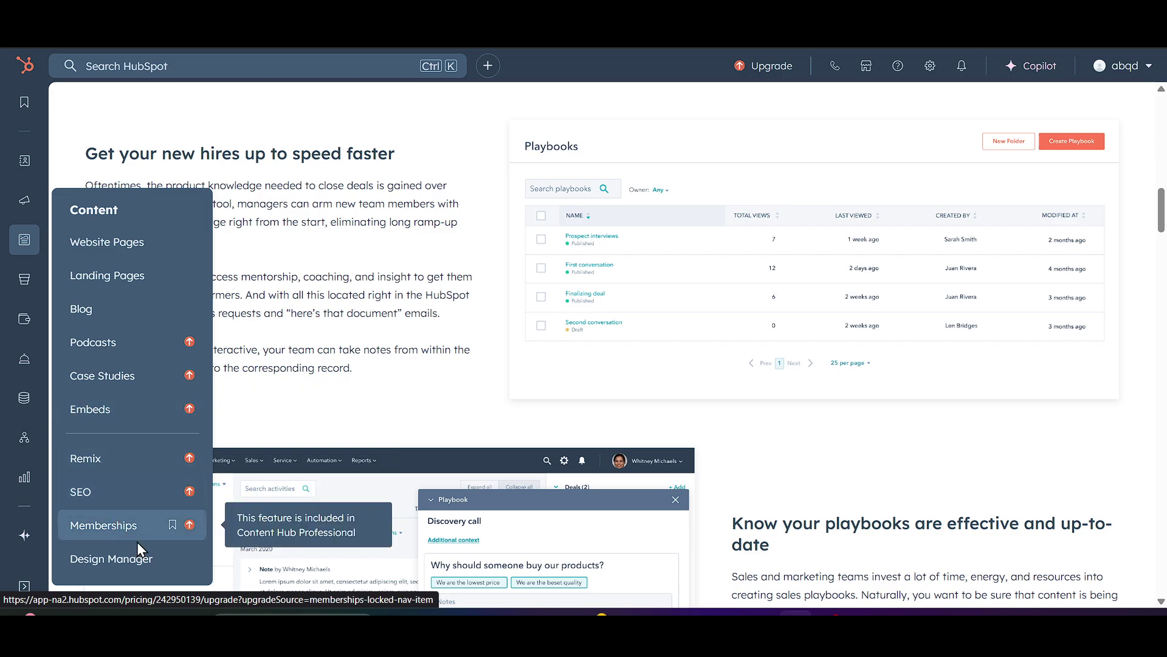
{"action": "mouse_move", "coordinate": [18, 293]}
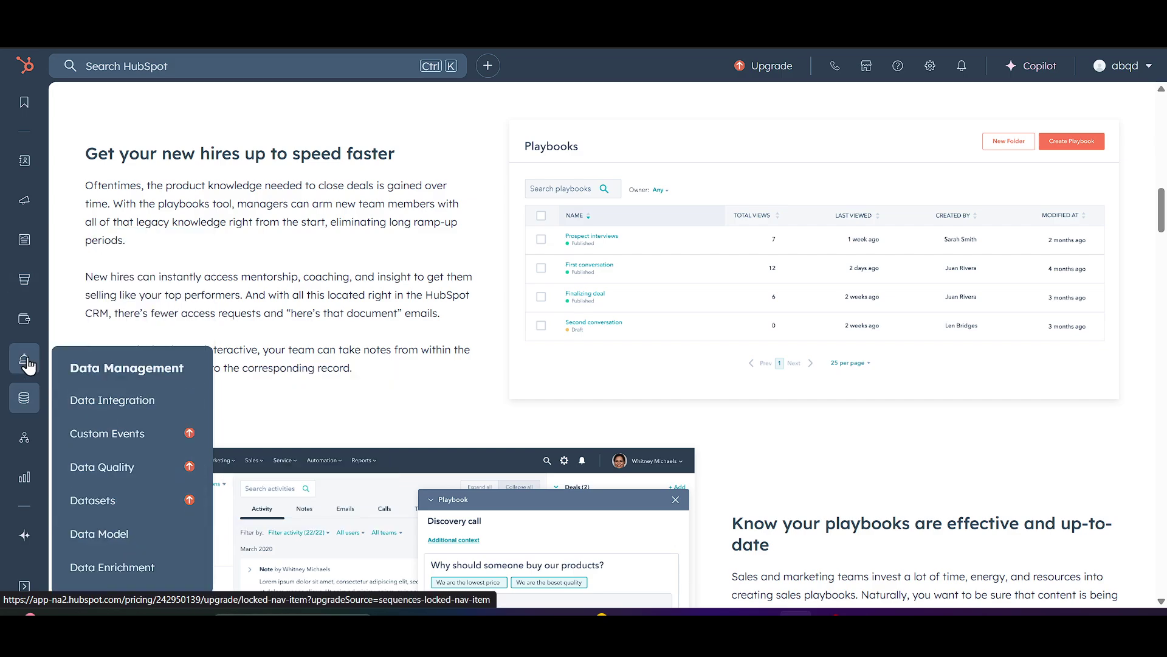
{"action": "mouse_move", "coordinate": [22, 327]}
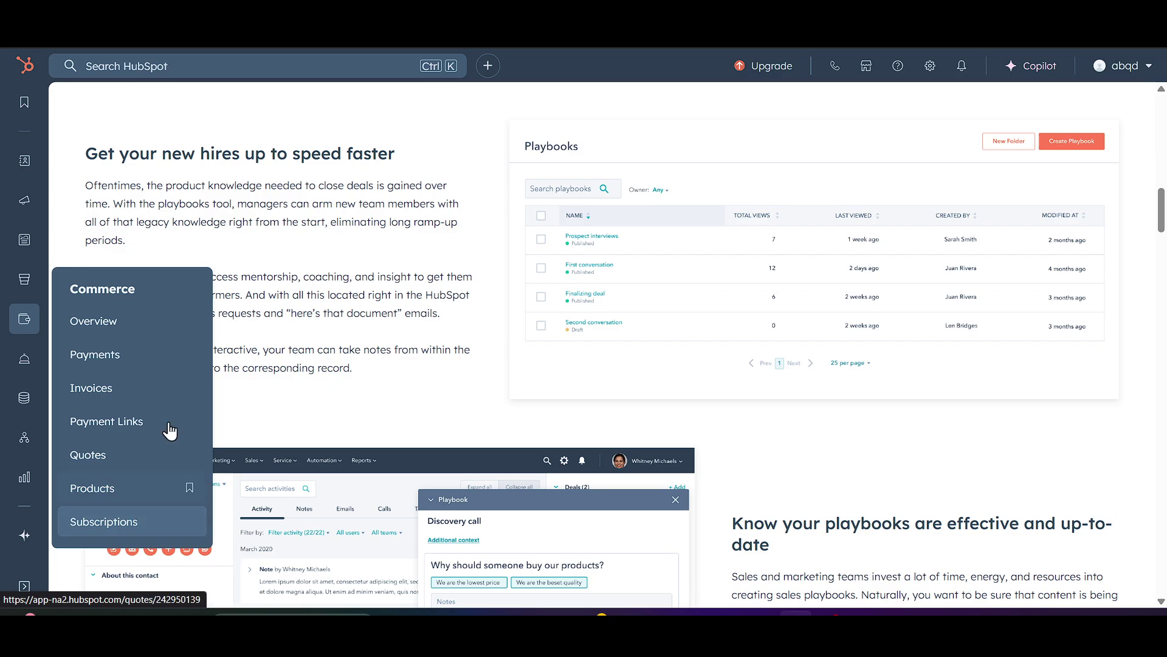
{"action": "mouse_move", "coordinate": [23, 365]}
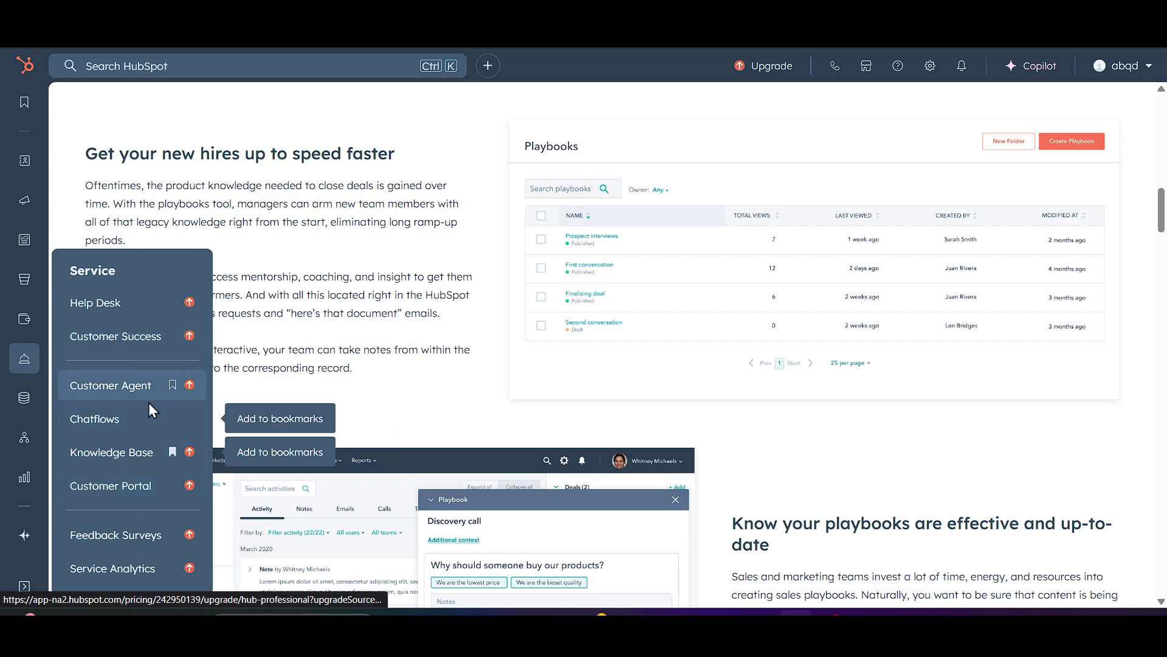
{"action": "mouse_move", "coordinate": [11, 410]}
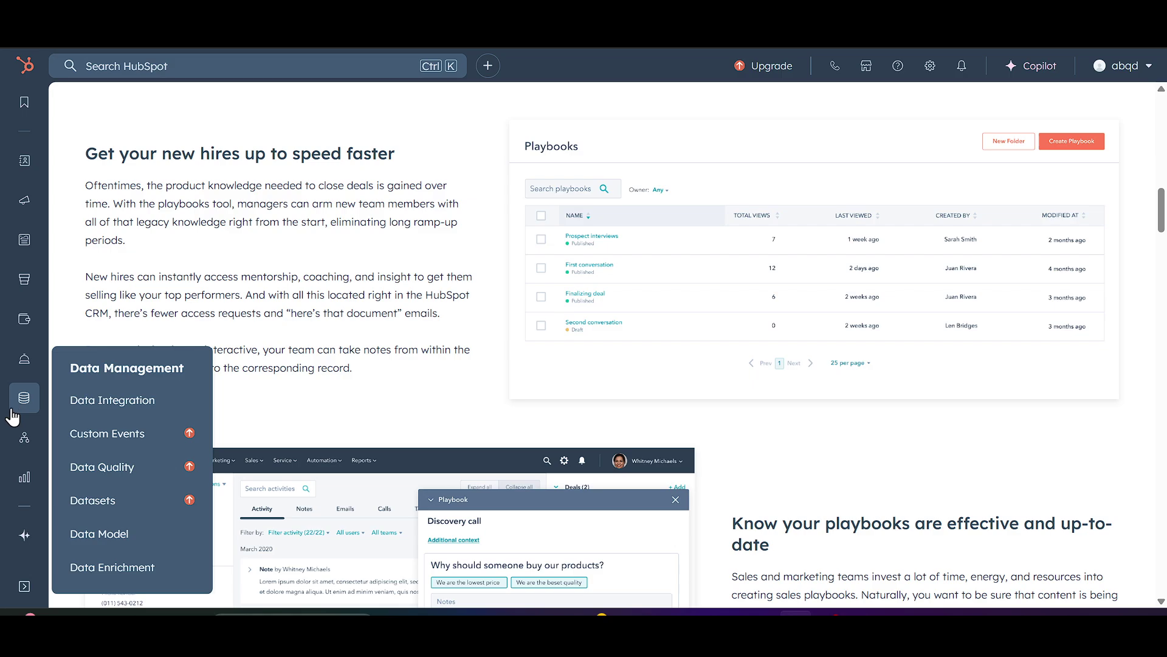
{"action": "mouse_move", "coordinate": [23, 444]}
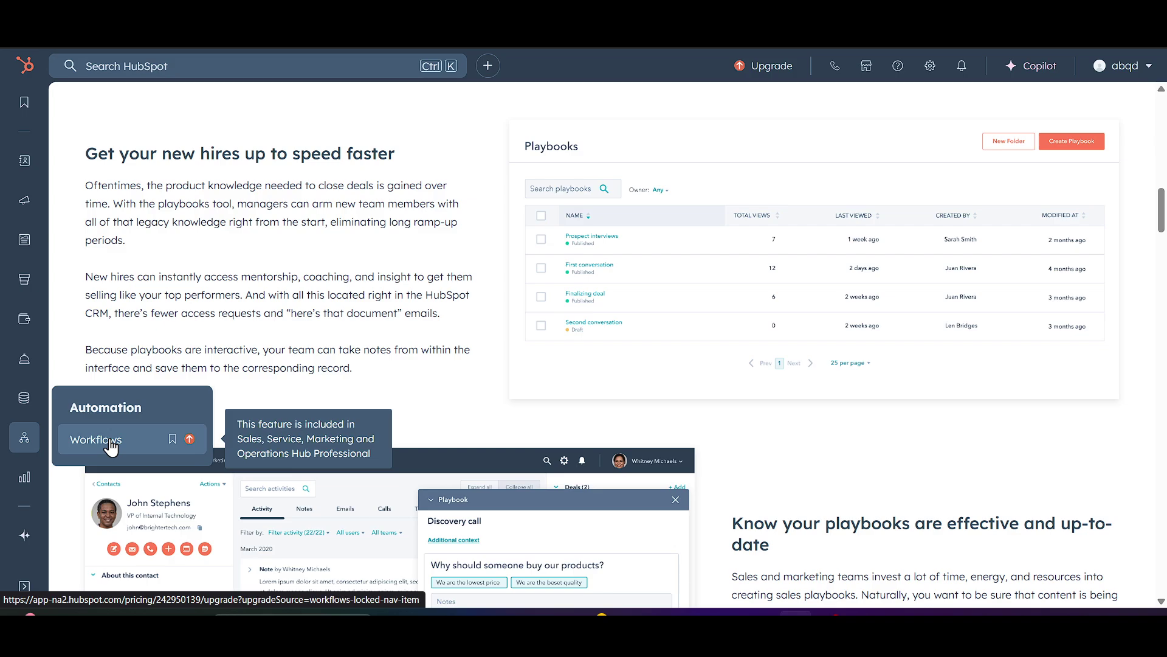
Open the reporting dashboards, dismiss the first-dashboard prompt and browse the available dashboard templates
{"action": "mouse_move", "coordinate": [18, 486]}
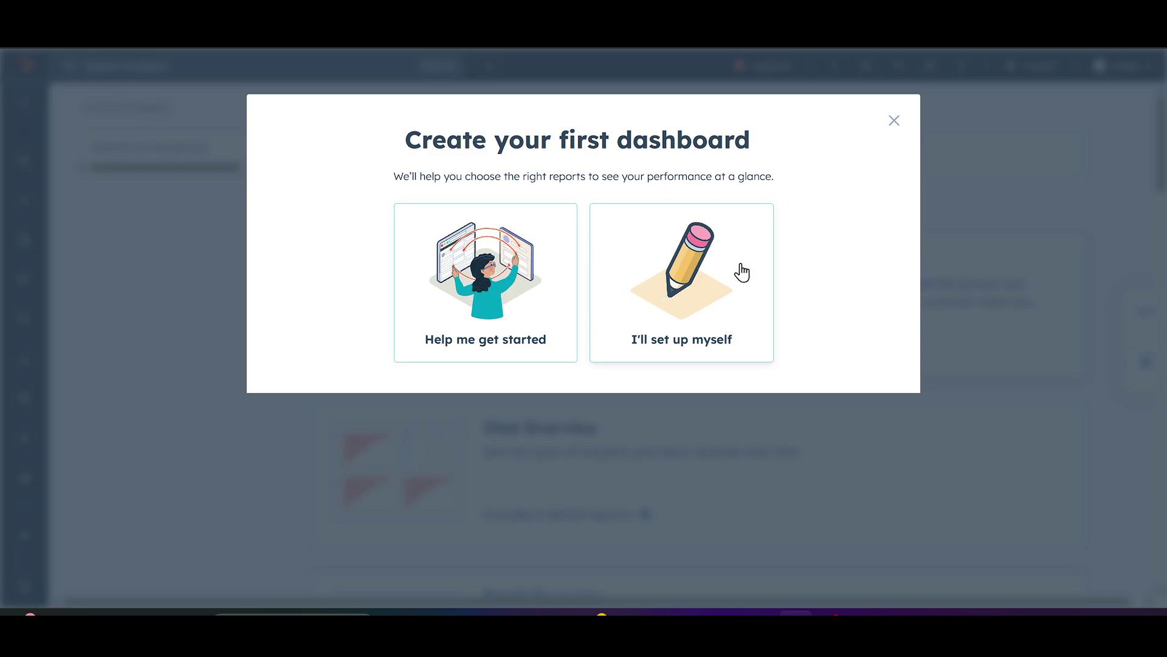
{"action": "left_click", "coordinate": [890, 133]}
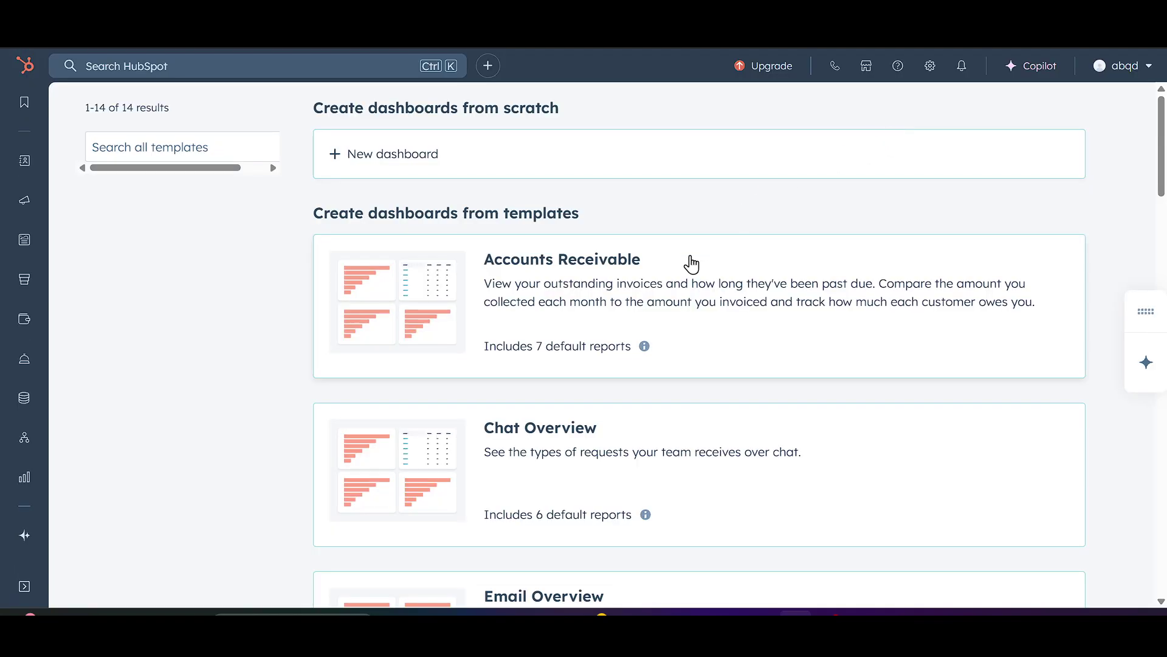
{"action": "scroll", "coordinate": [659, 365], "scroll_direction": "down", "scroll_amount": 5}
{"action": "scroll", "coordinate": [675, 349], "scroll_direction": "up", "scroll_amount": 5}
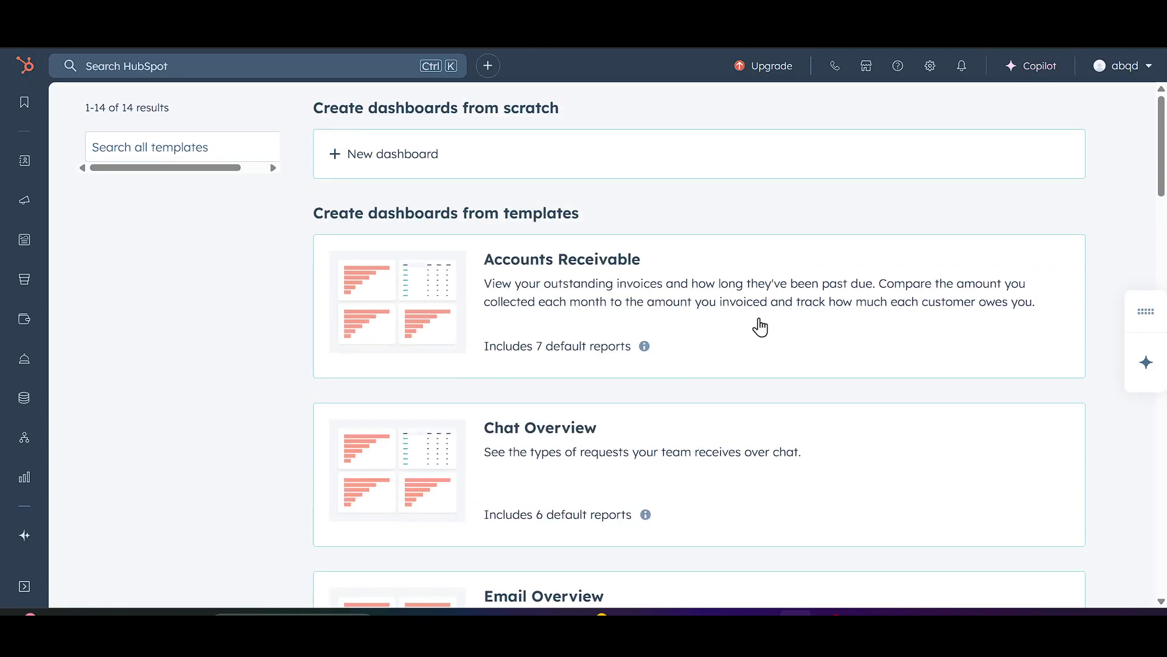
{"action": "scroll", "coordinate": [690, 338], "scroll_direction": "down", "scroll_amount": 2}
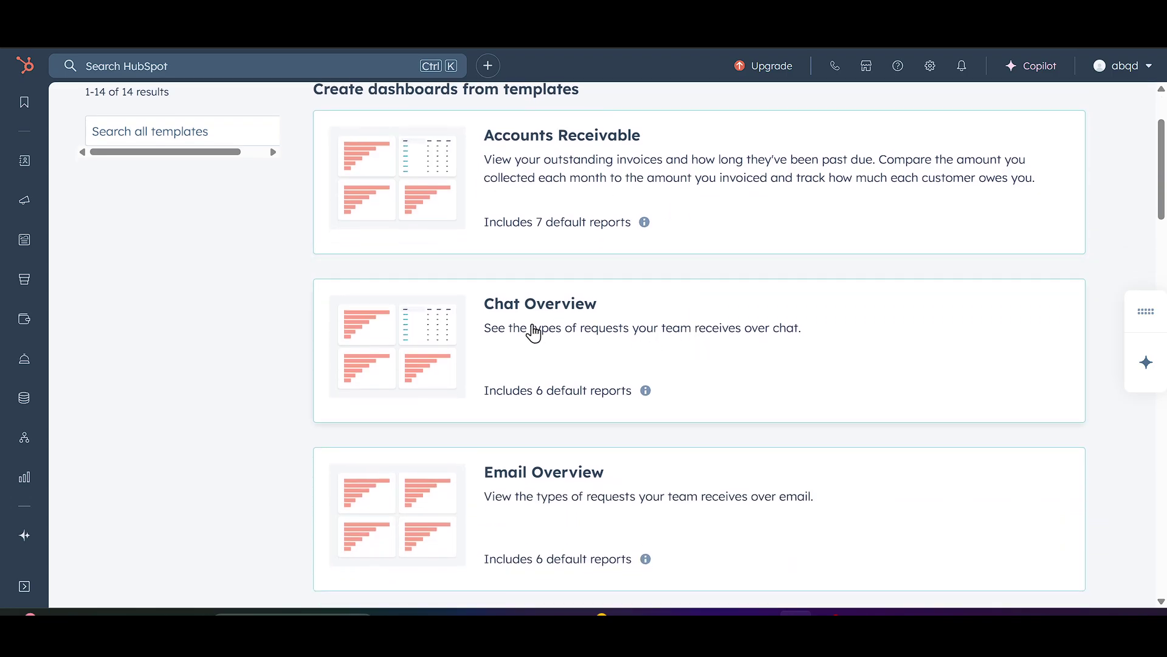
{"action": "scroll", "coordinate": [654, 355], "scroll_direction": "down", "scroll_amount": 3}
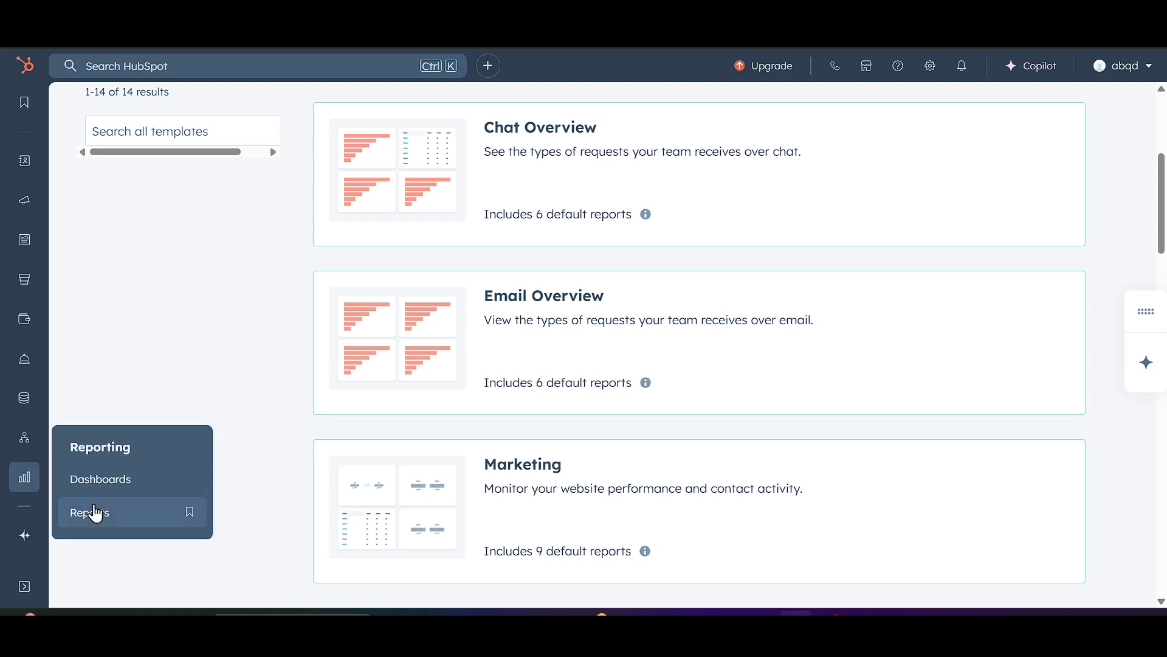
Open the Reports list and view the Marketing analytics suite page
{"action": "left_click", "coordinate": [103, 515]}
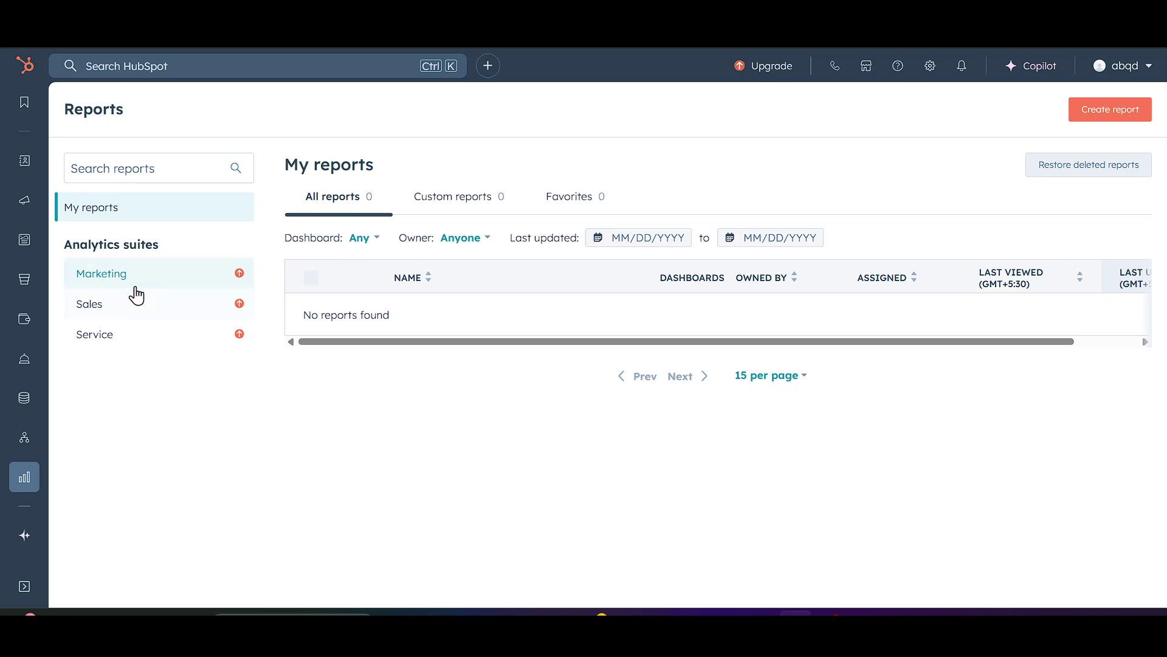
{"action": "left_click", "coordinate": [171, 280]}
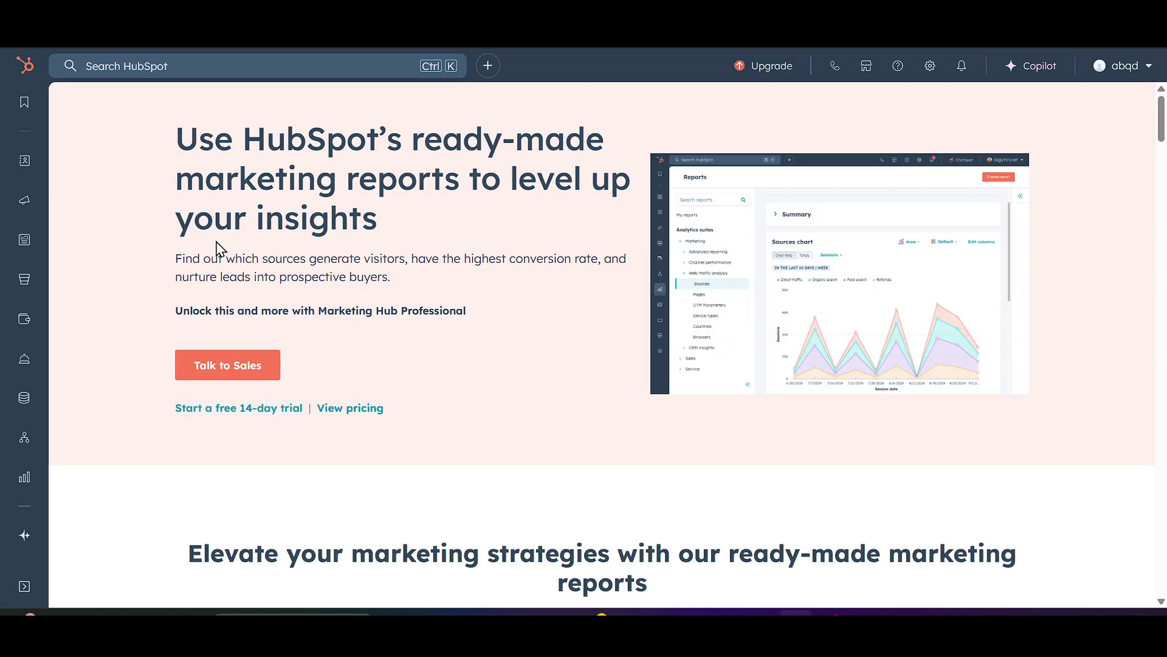
{"action": "mouse_move", "coordinate": [24, 477]}
{"action": "mouse_move", "coordinate": [29, 532]}
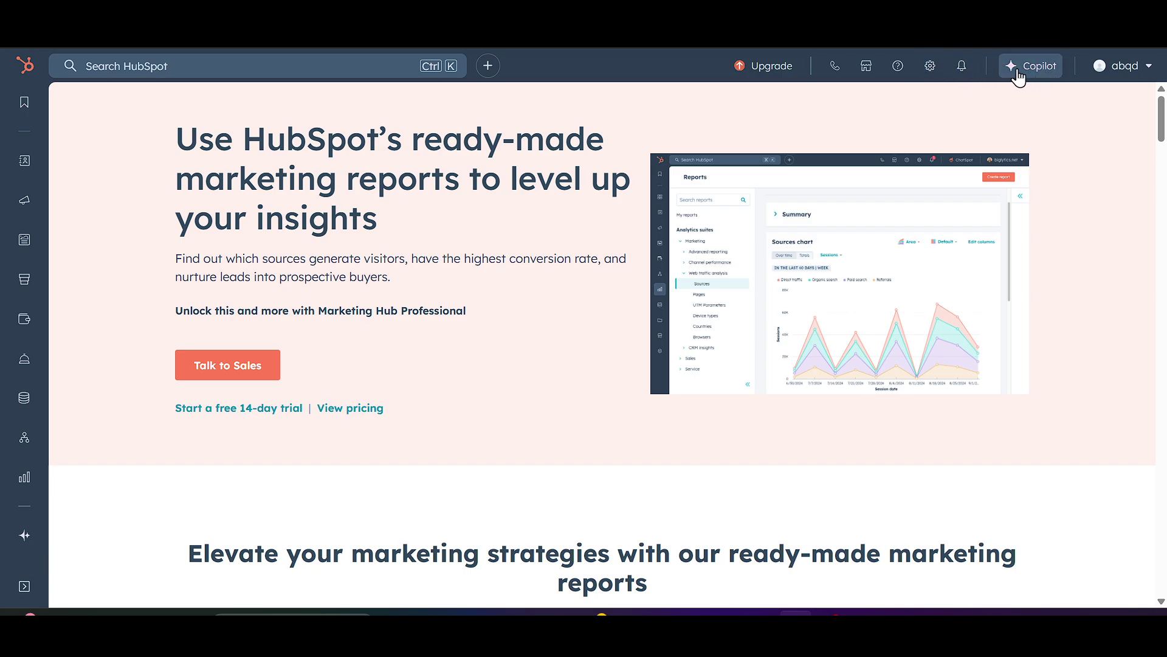
Open the account settings and review the categories and the General profile preferences
{"action": "left_click", "coordinate": [930, 66]}
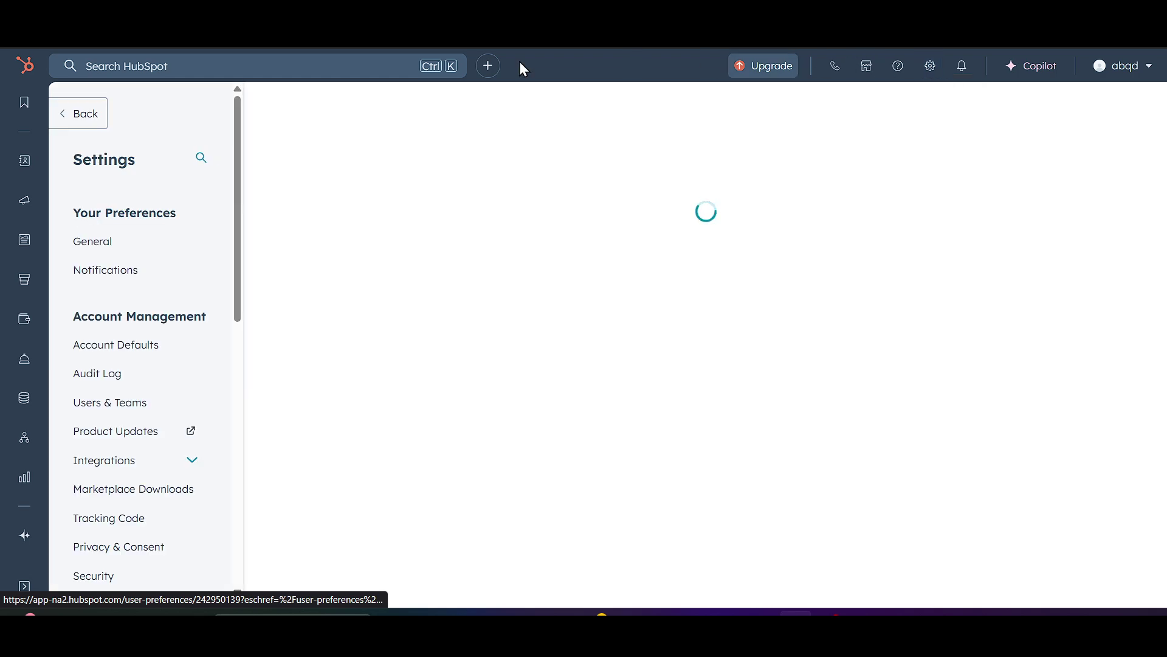
{"action": "scroll", "coordinate": [154, 383], "scroll_direction": "down", "scroll_amount": 3}
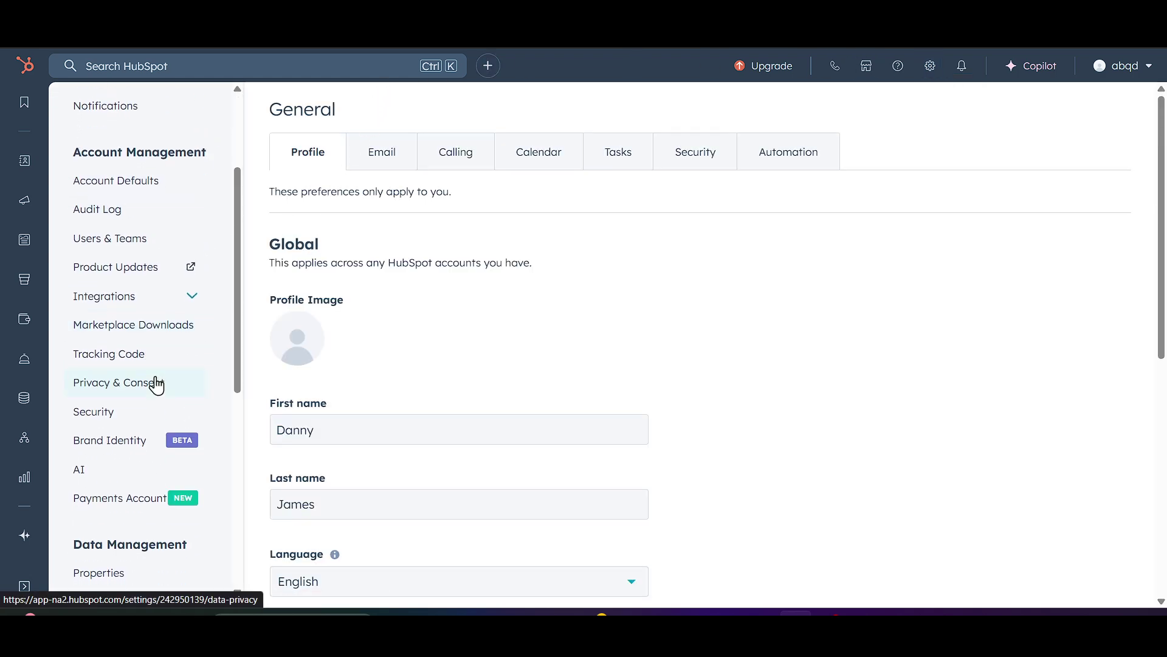
{"action": "scroll", "coordinate": [154, 382], "scroll_direction": "up", "scroll_amount": 2}
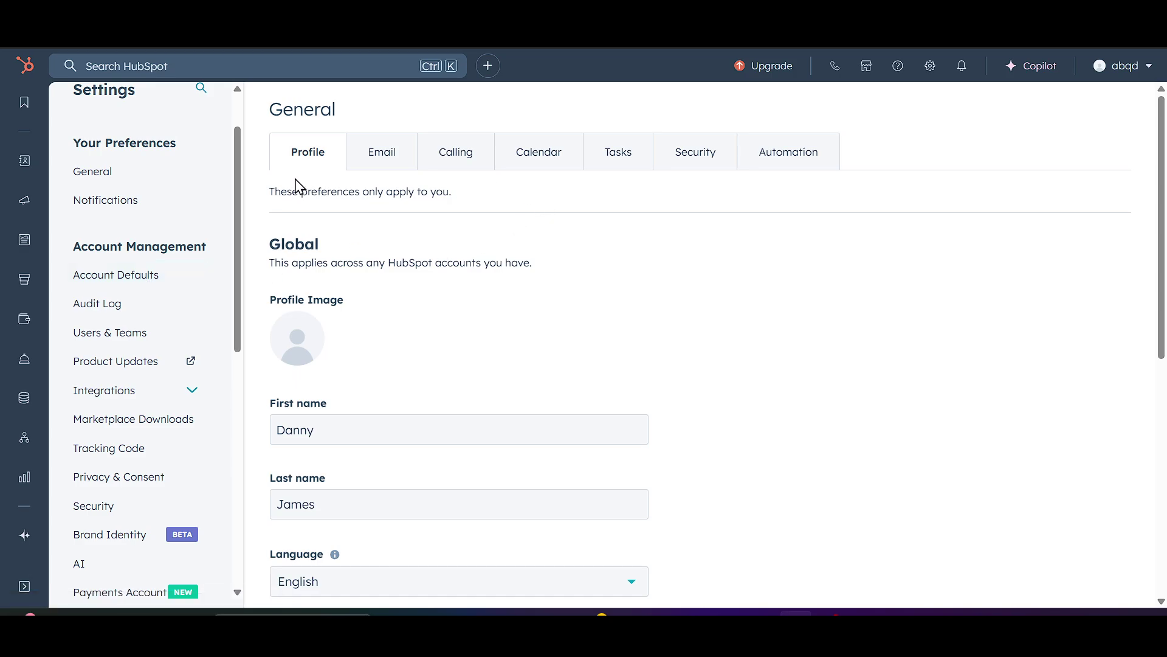
{"action": "scroll", "coordinate": [526, 350], "scroll_direction": "down", "scroll_amount": 6}
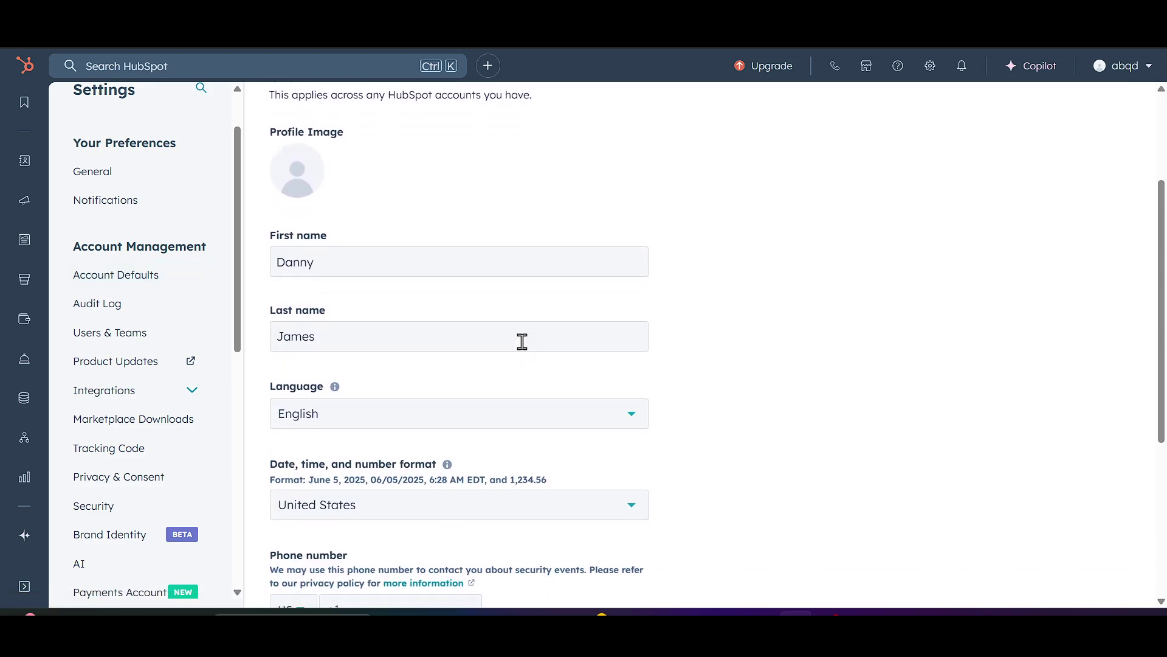
{"action": "scroll", "coordinate": [526, 350], "scroll_direction": "down", "scroll_amount": 2}
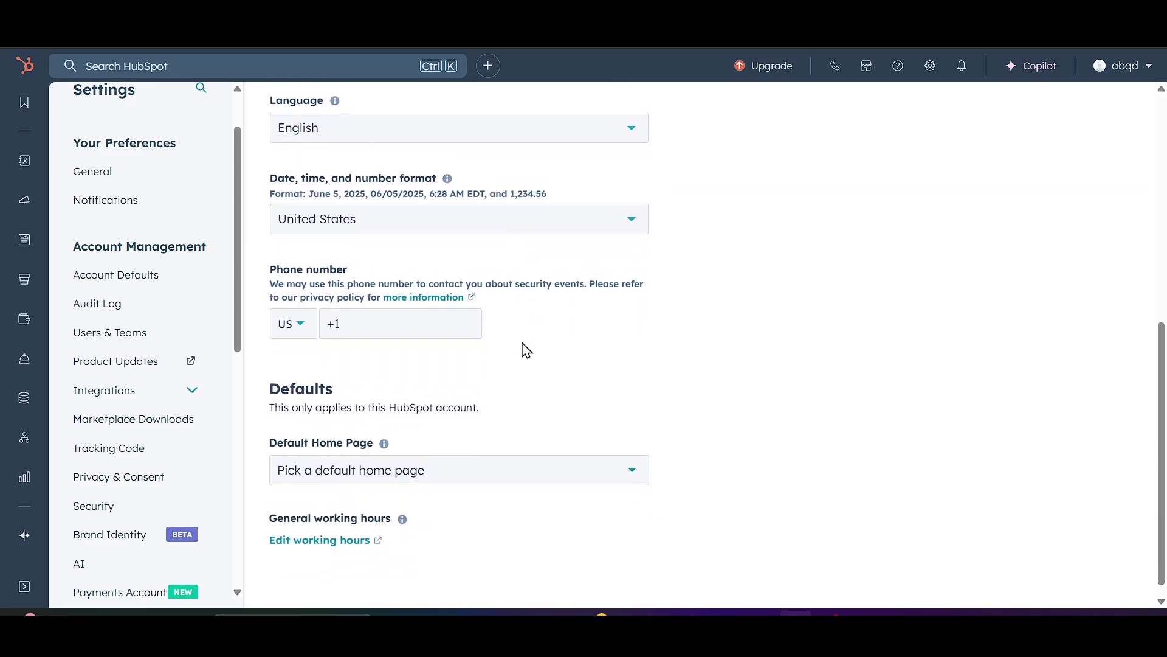
{"action": "scroll", "coordinate": [523, 348], "scroll_direction": "up", "scroll_amount": 8}
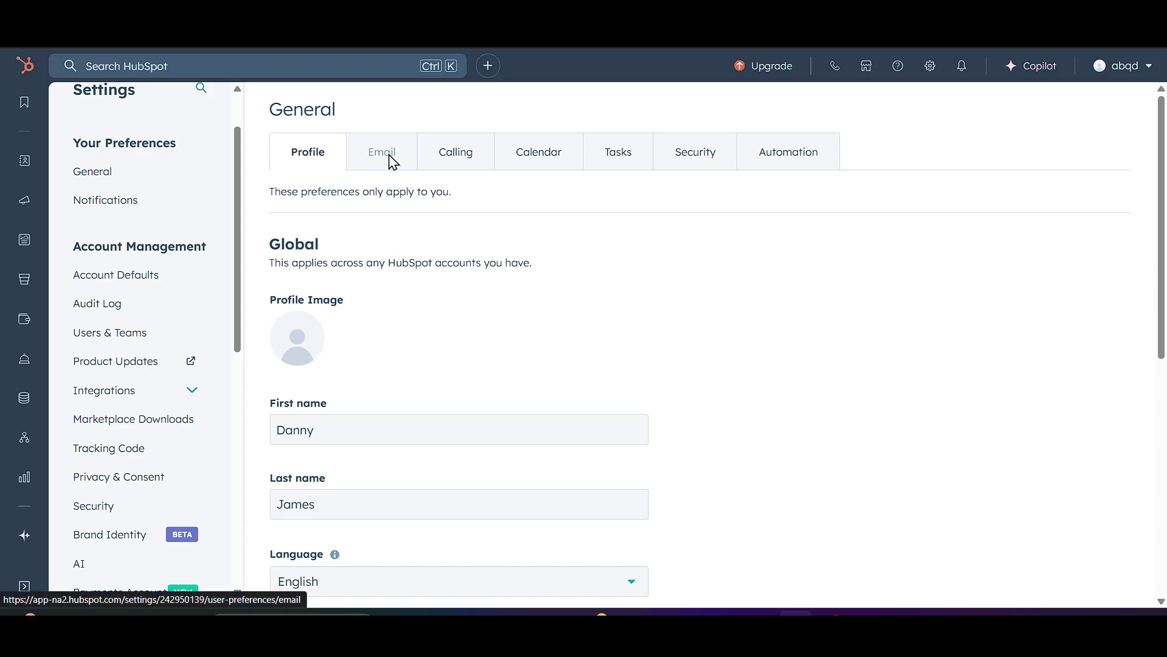
View the General preferences for email and open the Notifications preferences
{"action": "left_click", "coordinate": [392, 161]}
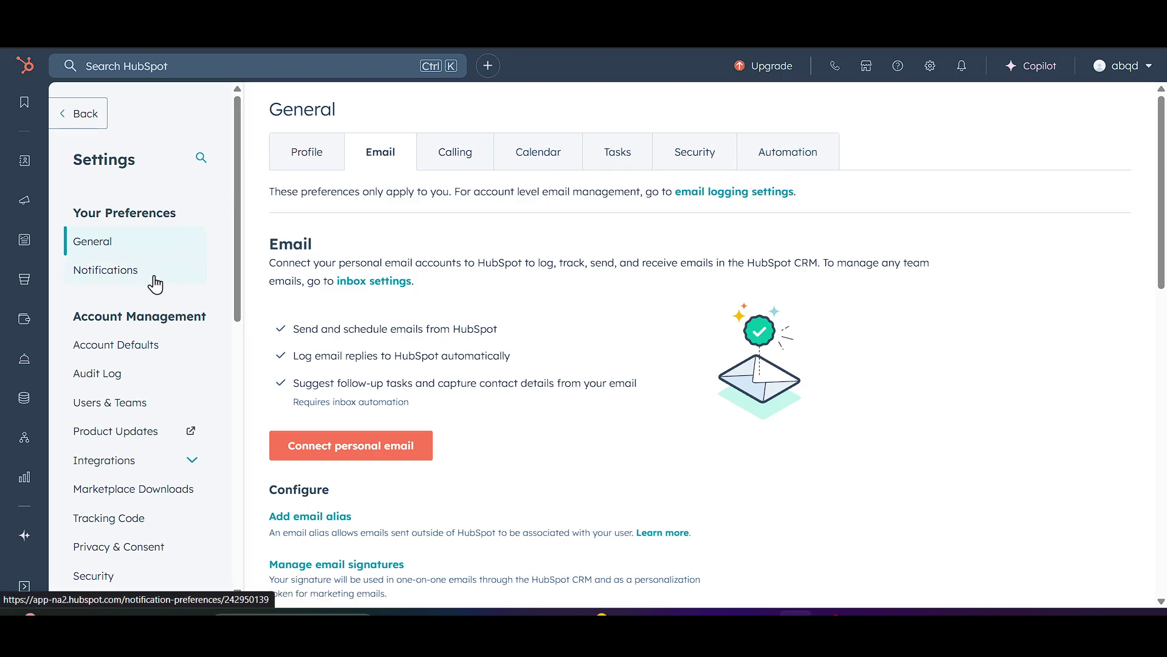
{"action": "scroll", "coordinate": [157, 274], "scroll_direction": "down", "scroll_amount": 1}
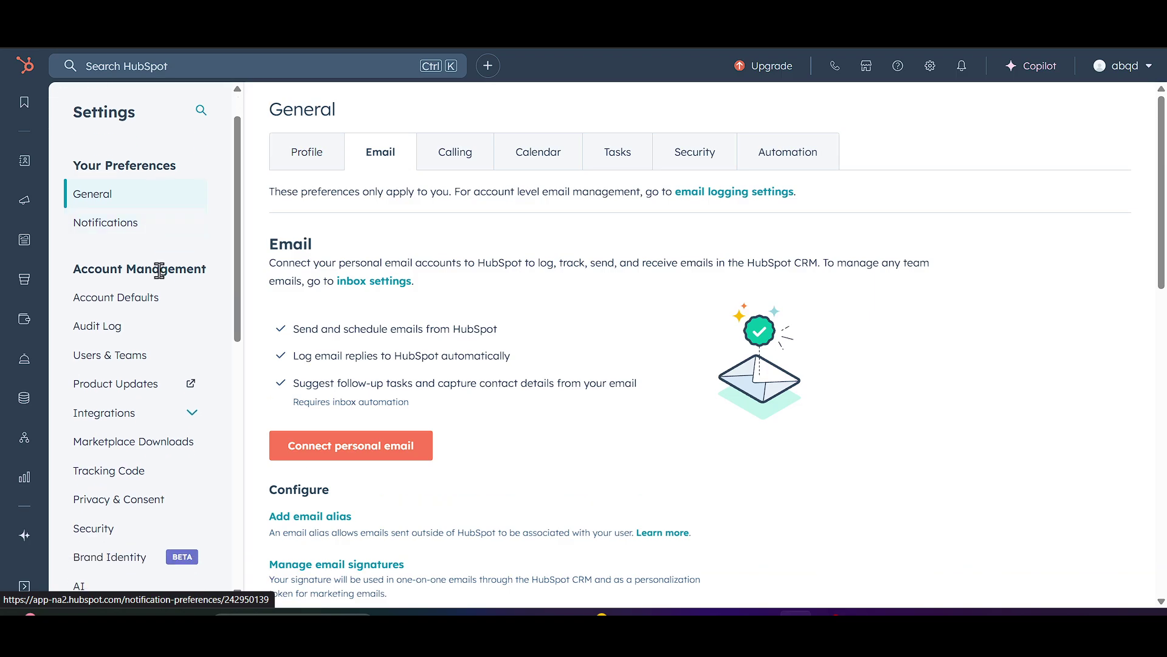
{"action": "left_click", "coordinate": [187, 225]}
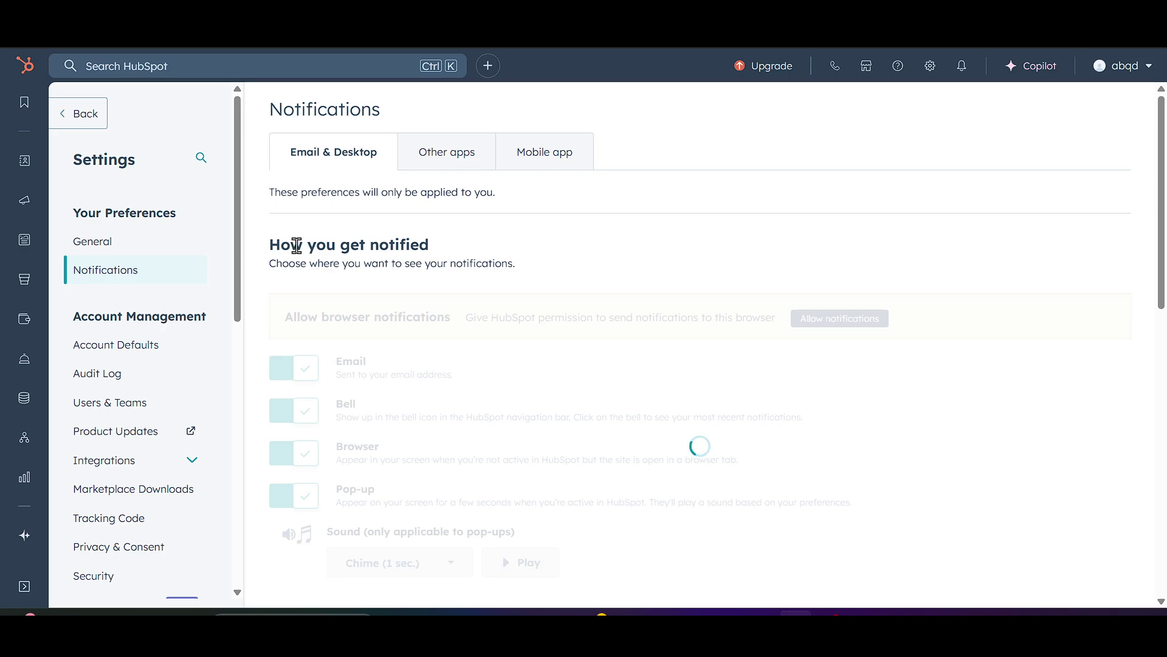
Expand the Integrations group under Account Management and review how notifications are delivered by email and desktop
{"action": "scroll", "coordinate": [131, 389], "scroll_direction": "down", "scroll_amount": 2}
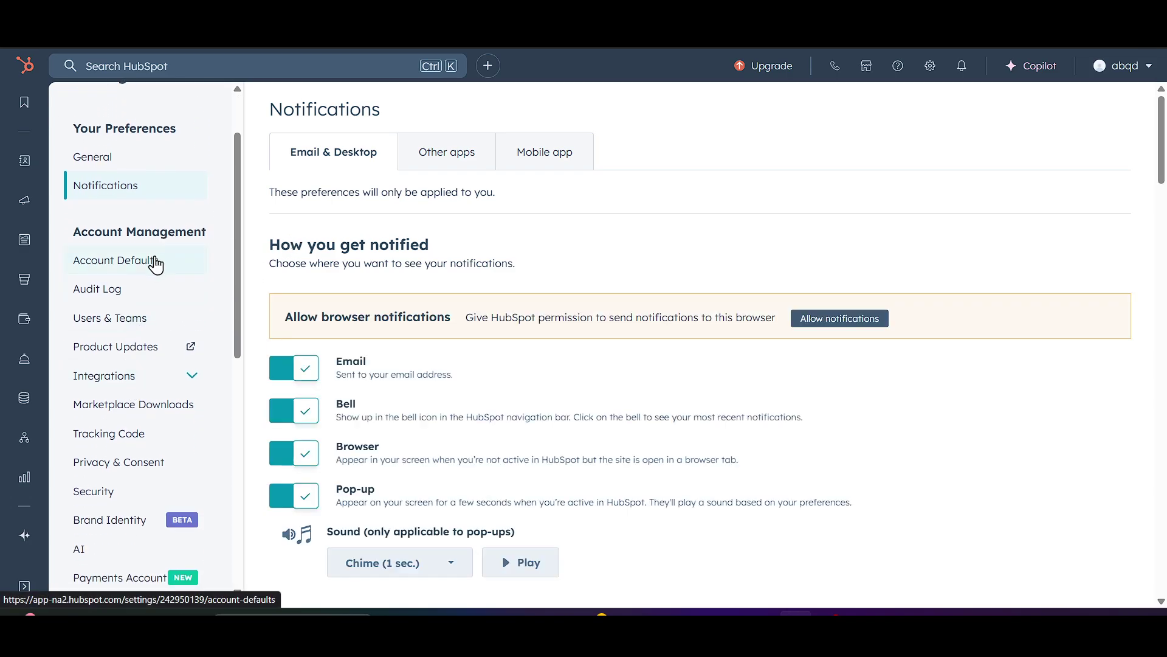
{"action": "scroll", "coordinate": [155, 264], "scroll_direction": "down", "scroll_amount": 1}
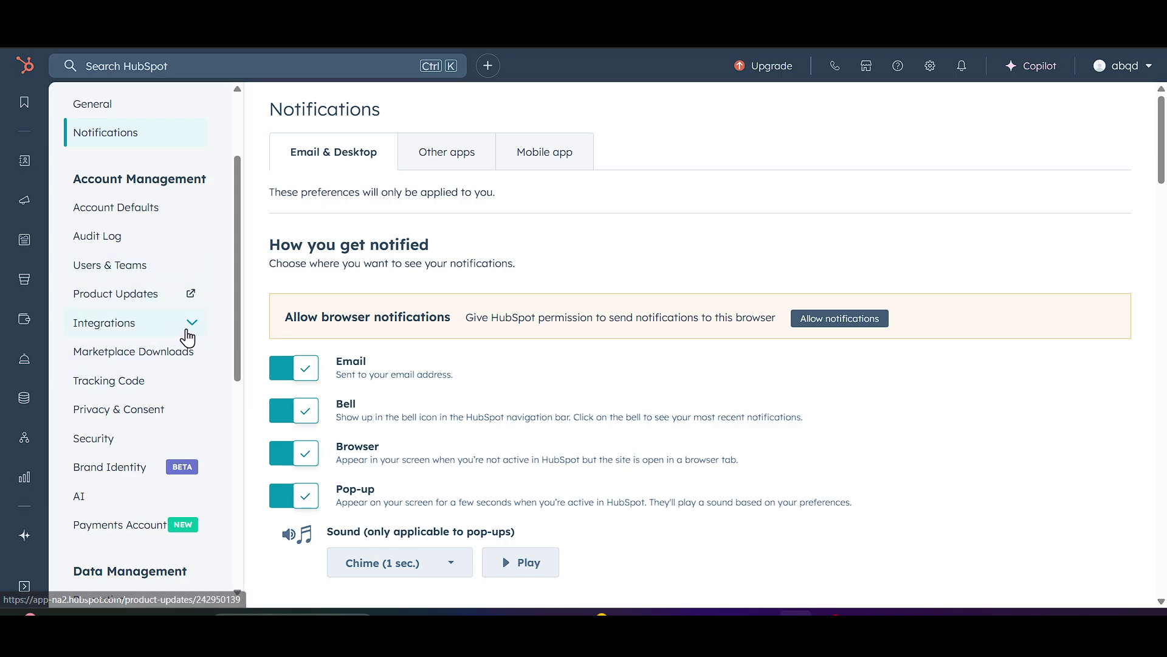
{"action": "left_click", "coordinate": [190, 323]}
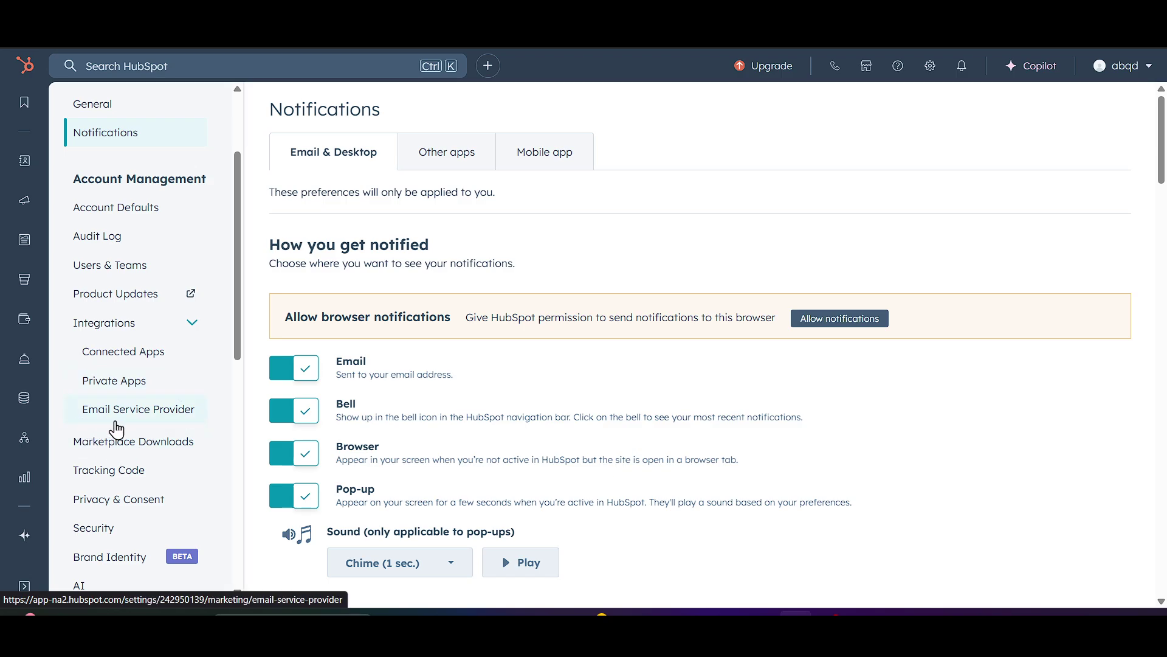
{"action": "scroll", "coordinate": [529, 353], "scroll_direction": "down", "scroll_amount": 2}
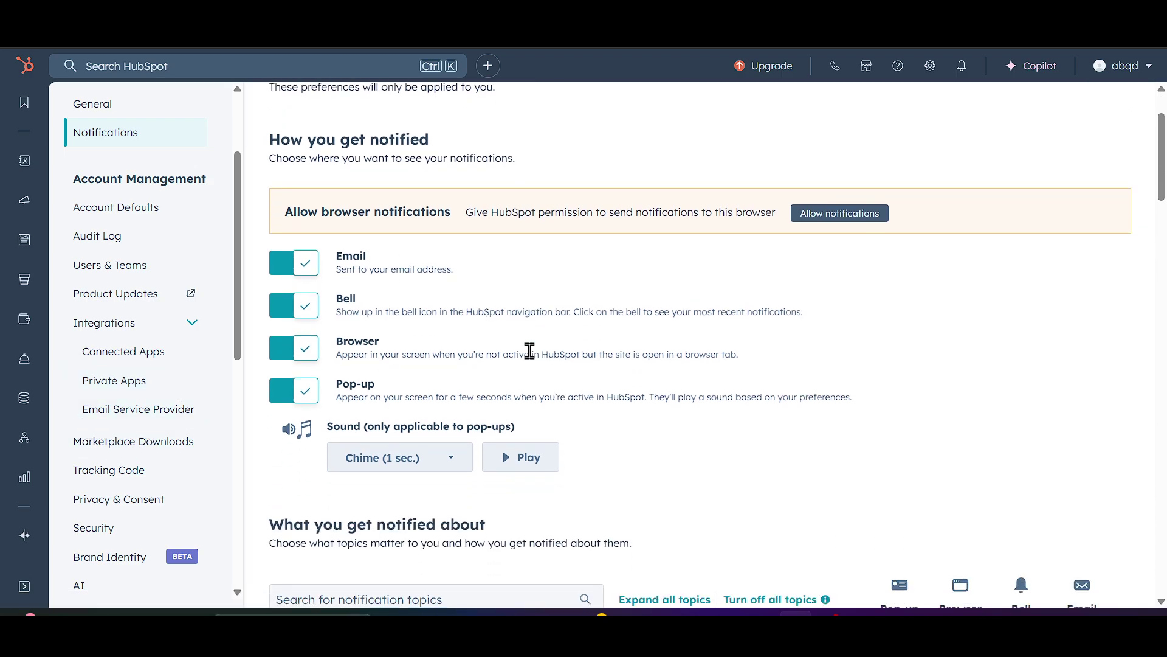
{"action": "scroll", "coordinate": [529, 348], "scroll_direction": "up", "scroll_amount": 2}
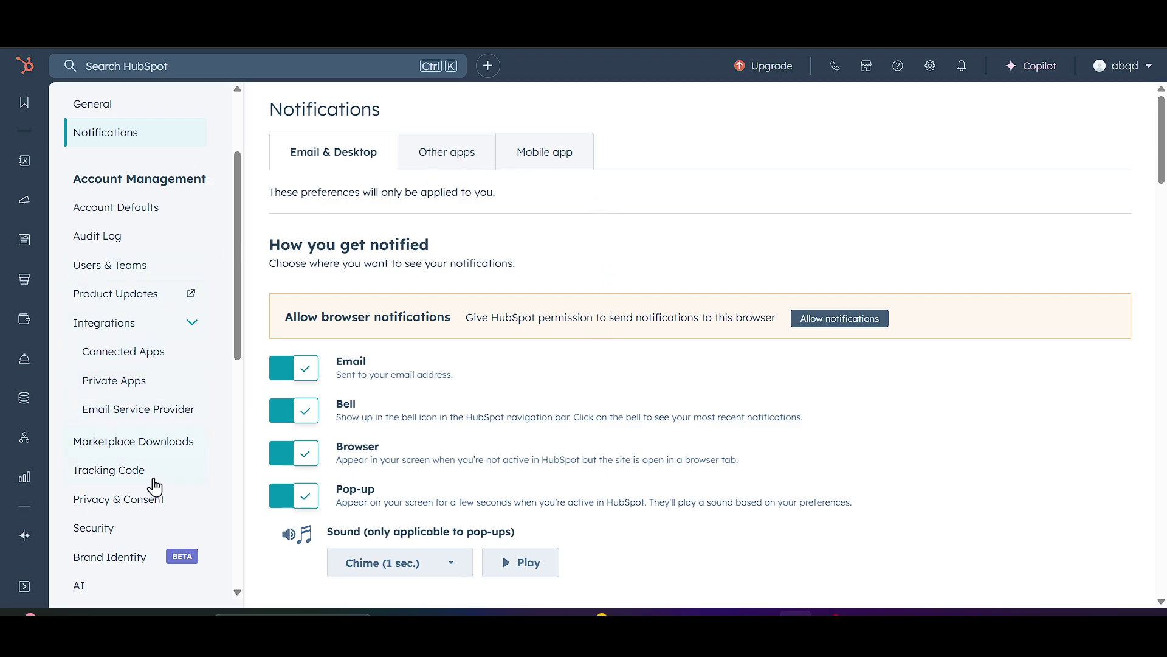
Open the AI settings and review the access options for generative AI tools, data categories and Copilot
{"action": "scroll", "coordinate": [155, 480], "scroll_direction": "down", "scroll_amount": 2}
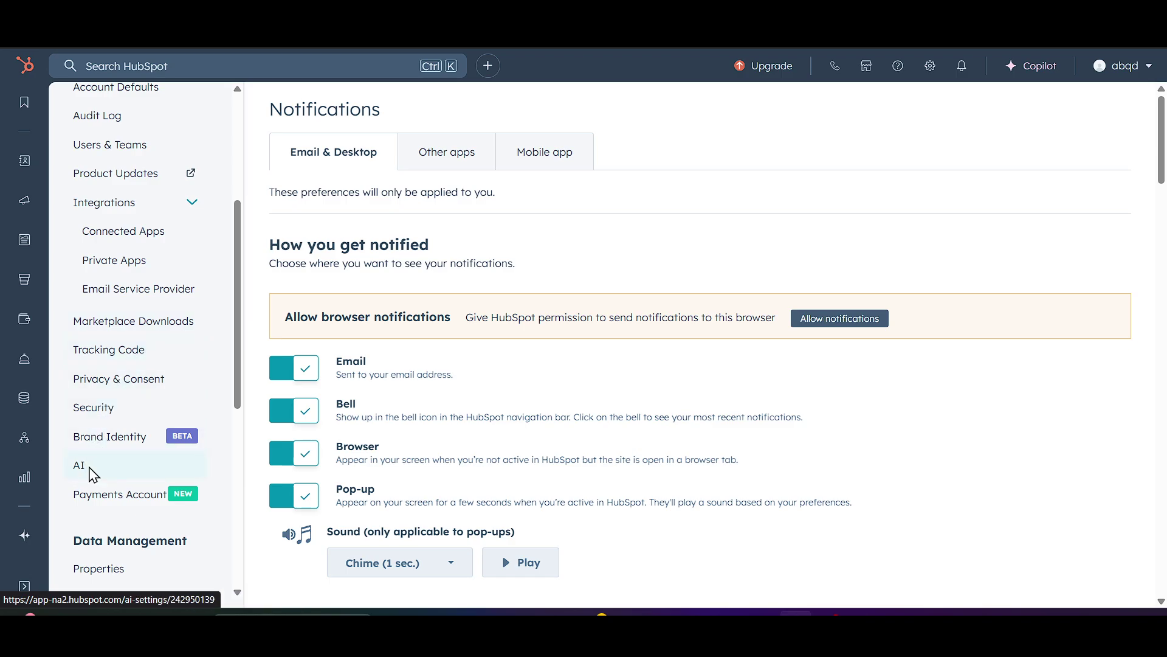
{"action": "left_click", "coordinate": [79, 465]}
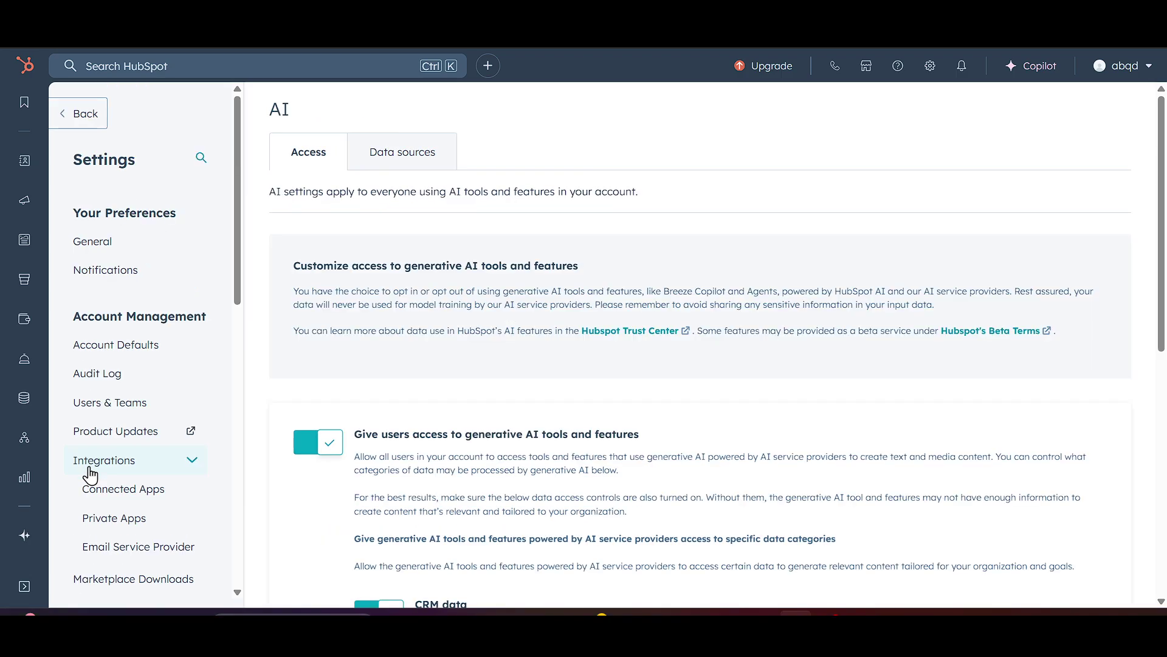
{"action": "scroll", "coordinate": [468, 340], "scroll_direction": "down", "scroll_amount": 1}
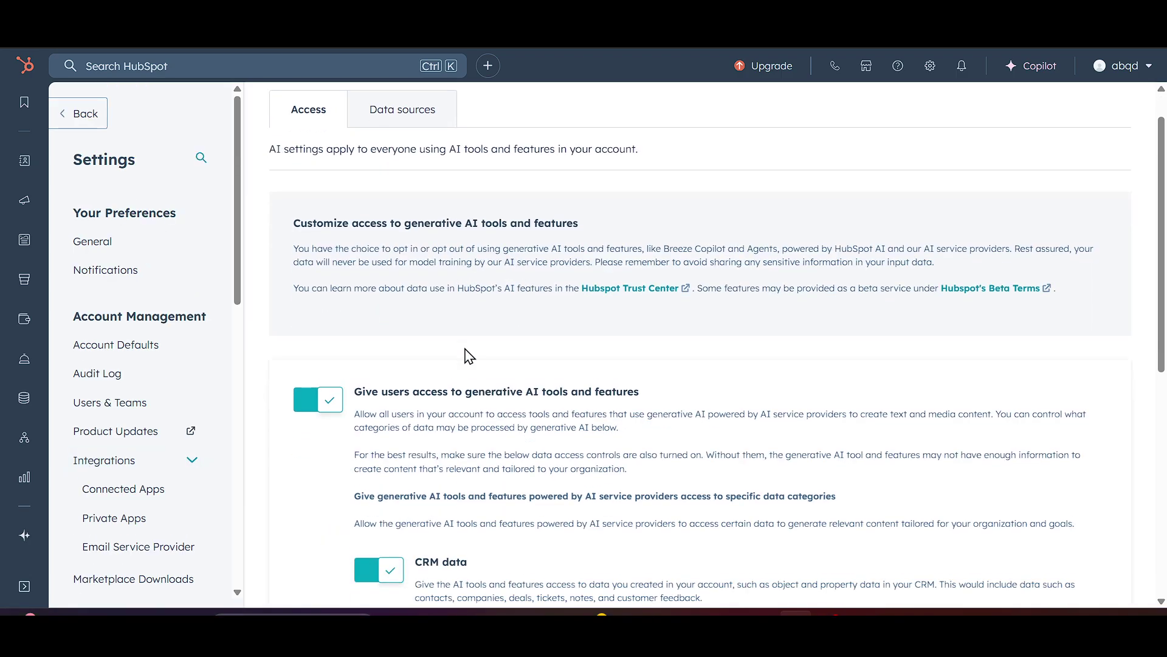
{"action": "scroll", "coordinate": [471, 316], "scroll_direction": "up", "scroll_amount": 1}
{"action": "scroll", "coordinate": [480, 353], "scroll_direction": "down", "scroll_amount": 10}
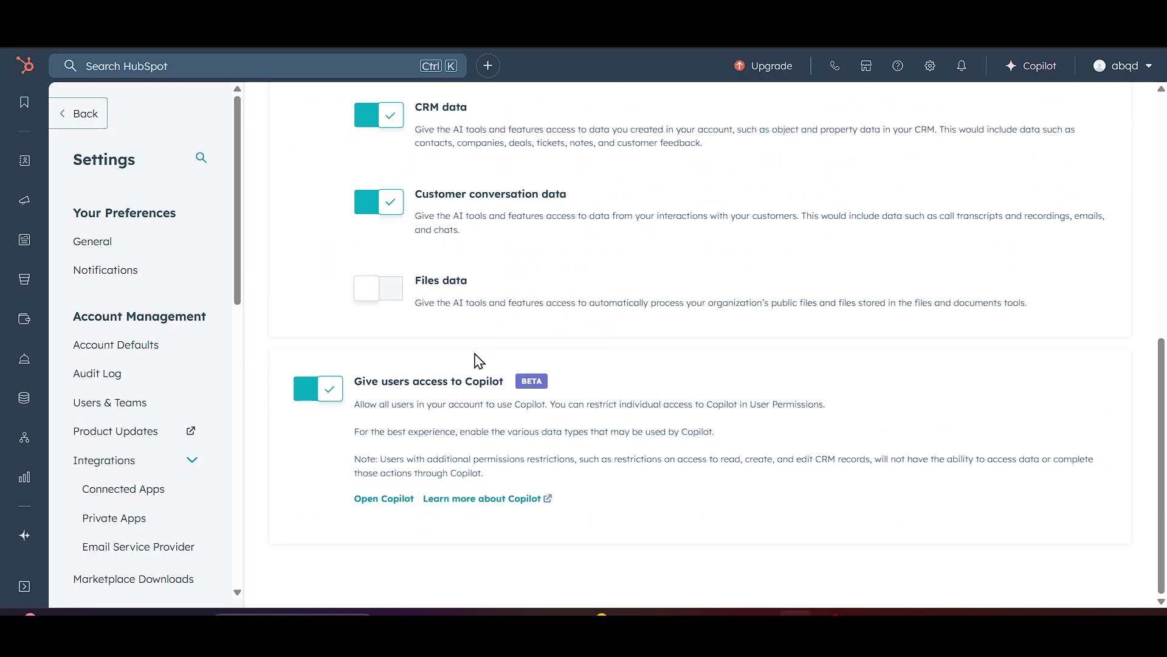
{"action": "scroll", "coordinate": [478, 360], "scroll_direction": "up", "scroll_amount": 3}
{"action": "scroll", "coordinate": [489, 291], "scroll_direction": "up", "scroll_amount": 2}
{"action": "scroll", "coordinate": [490, 291], "scroll_direction": "down", "scroll_amount": 5}
{"action": "scroll", "coordinate": [396, 356], "scroll_direction": "up", "scroll_amount": 10}
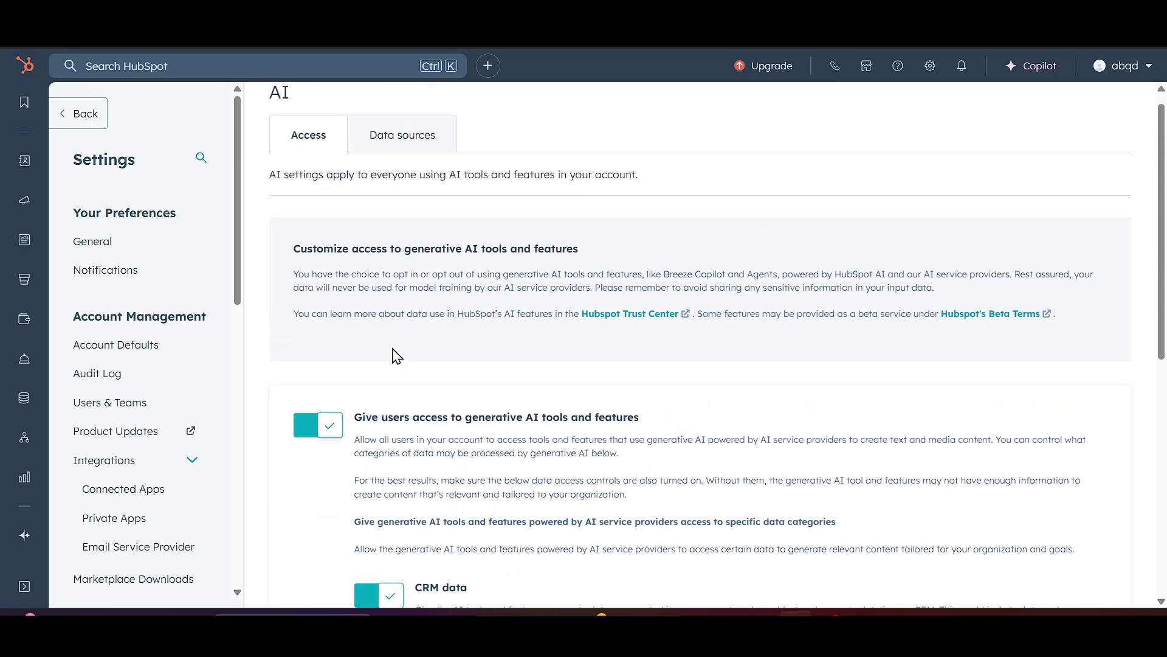
View the AI data sources and the Data Management and Tools settings categories, and return to the User Guides home page
{"action": "left_click", "coordinate": [425, 161]}
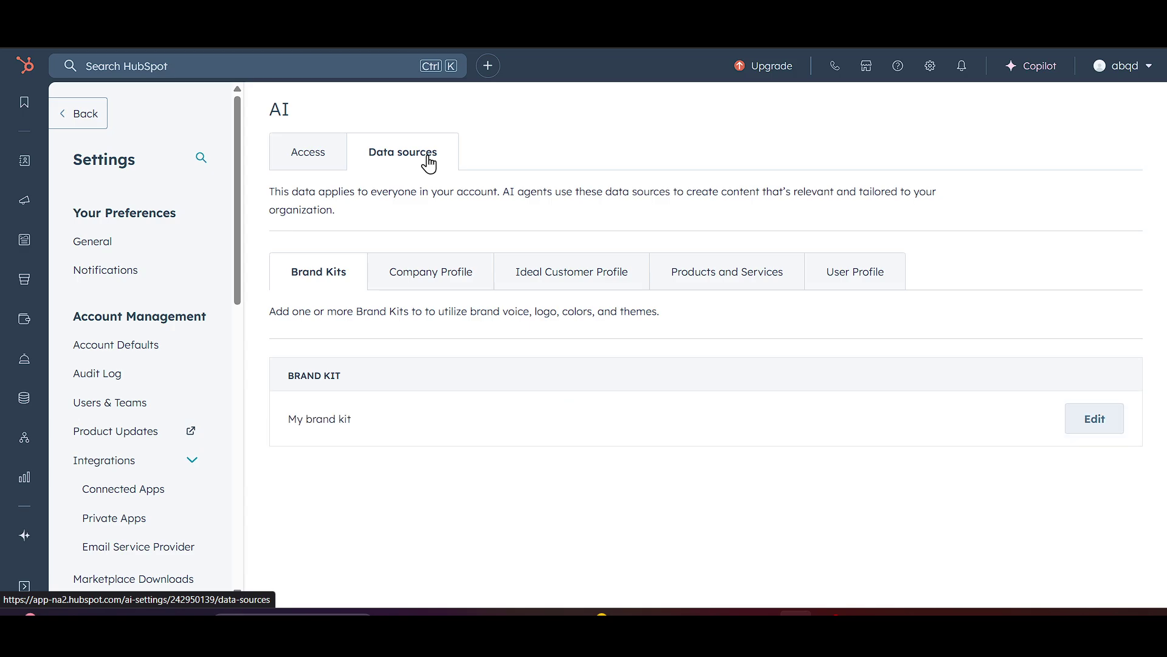
{"action": "scroll", "coordinate": [154, 486], "scroll_direction": "down", "scroll_amount": 10}
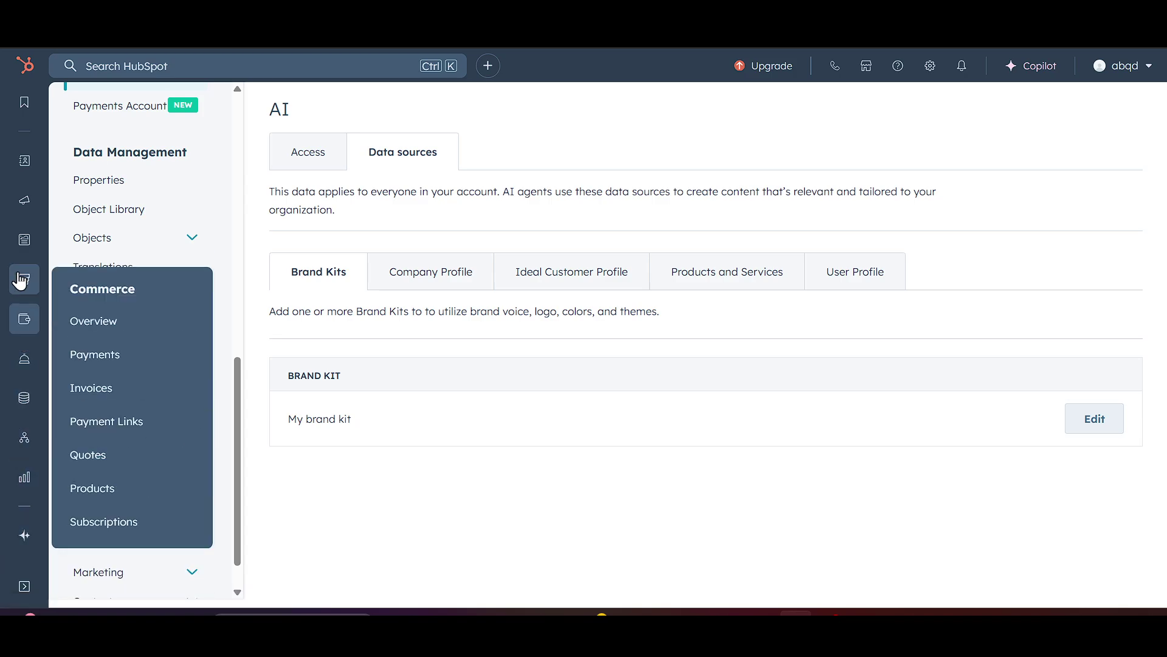
{"action": "mouse_move", "coordinate": [11, 196]}
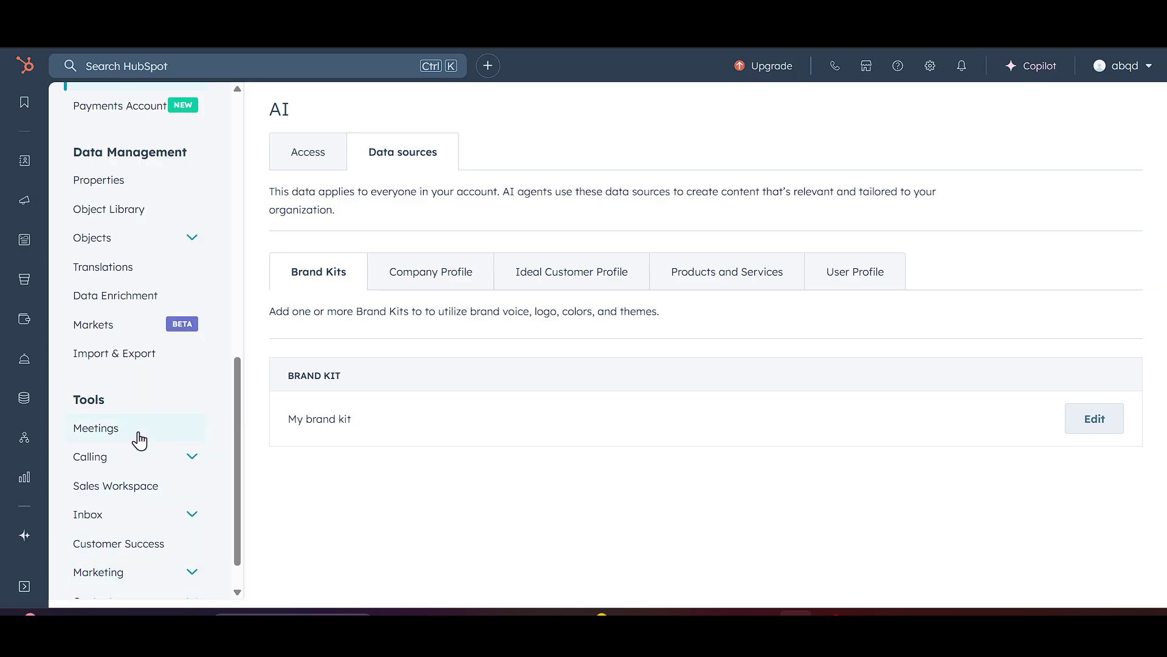
{"action": "scroll", "coordinate": [138, 437], "scroll_direction": "down", "scroll_amount": 1}
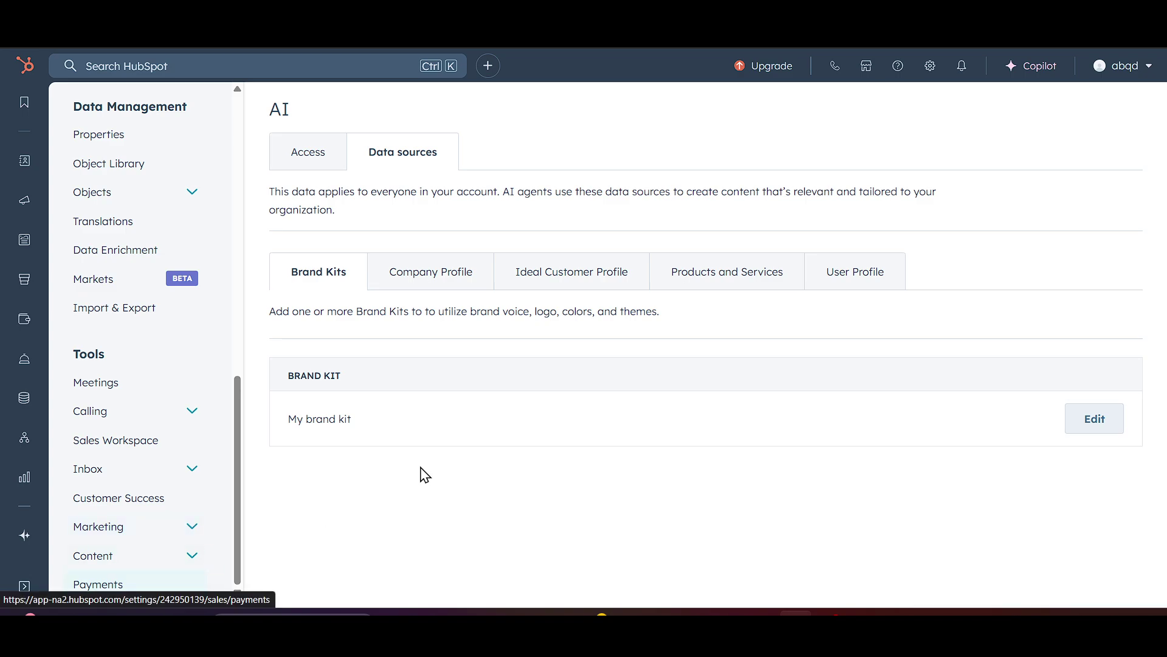
{"action": "left_click", "coordinate": [32, 67]}
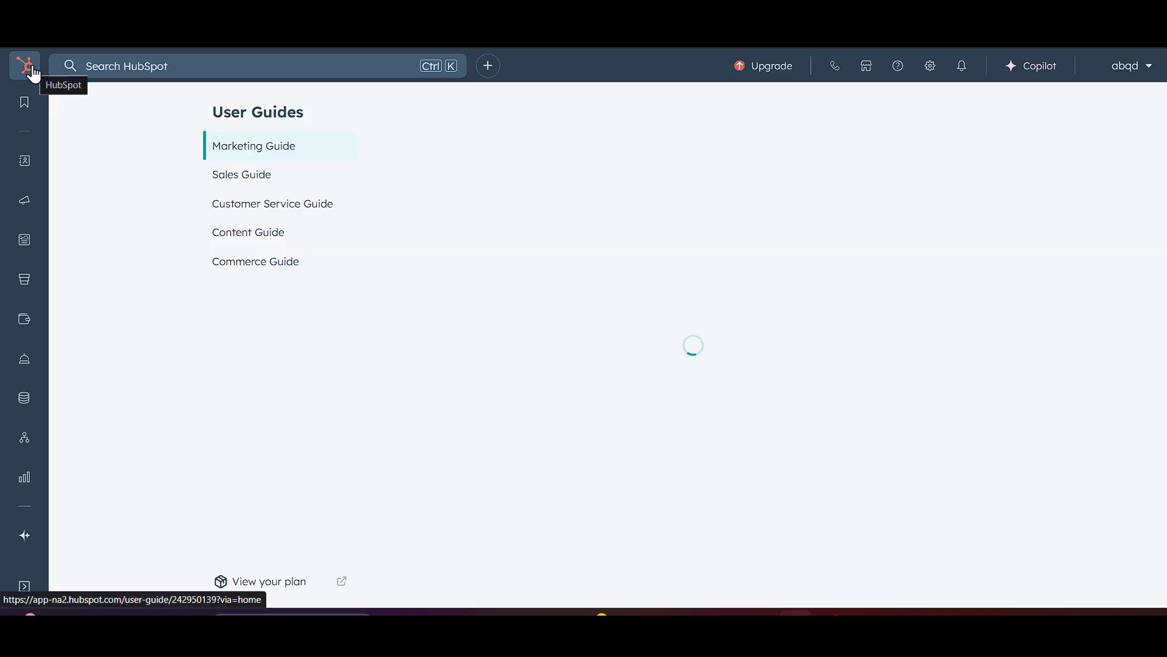